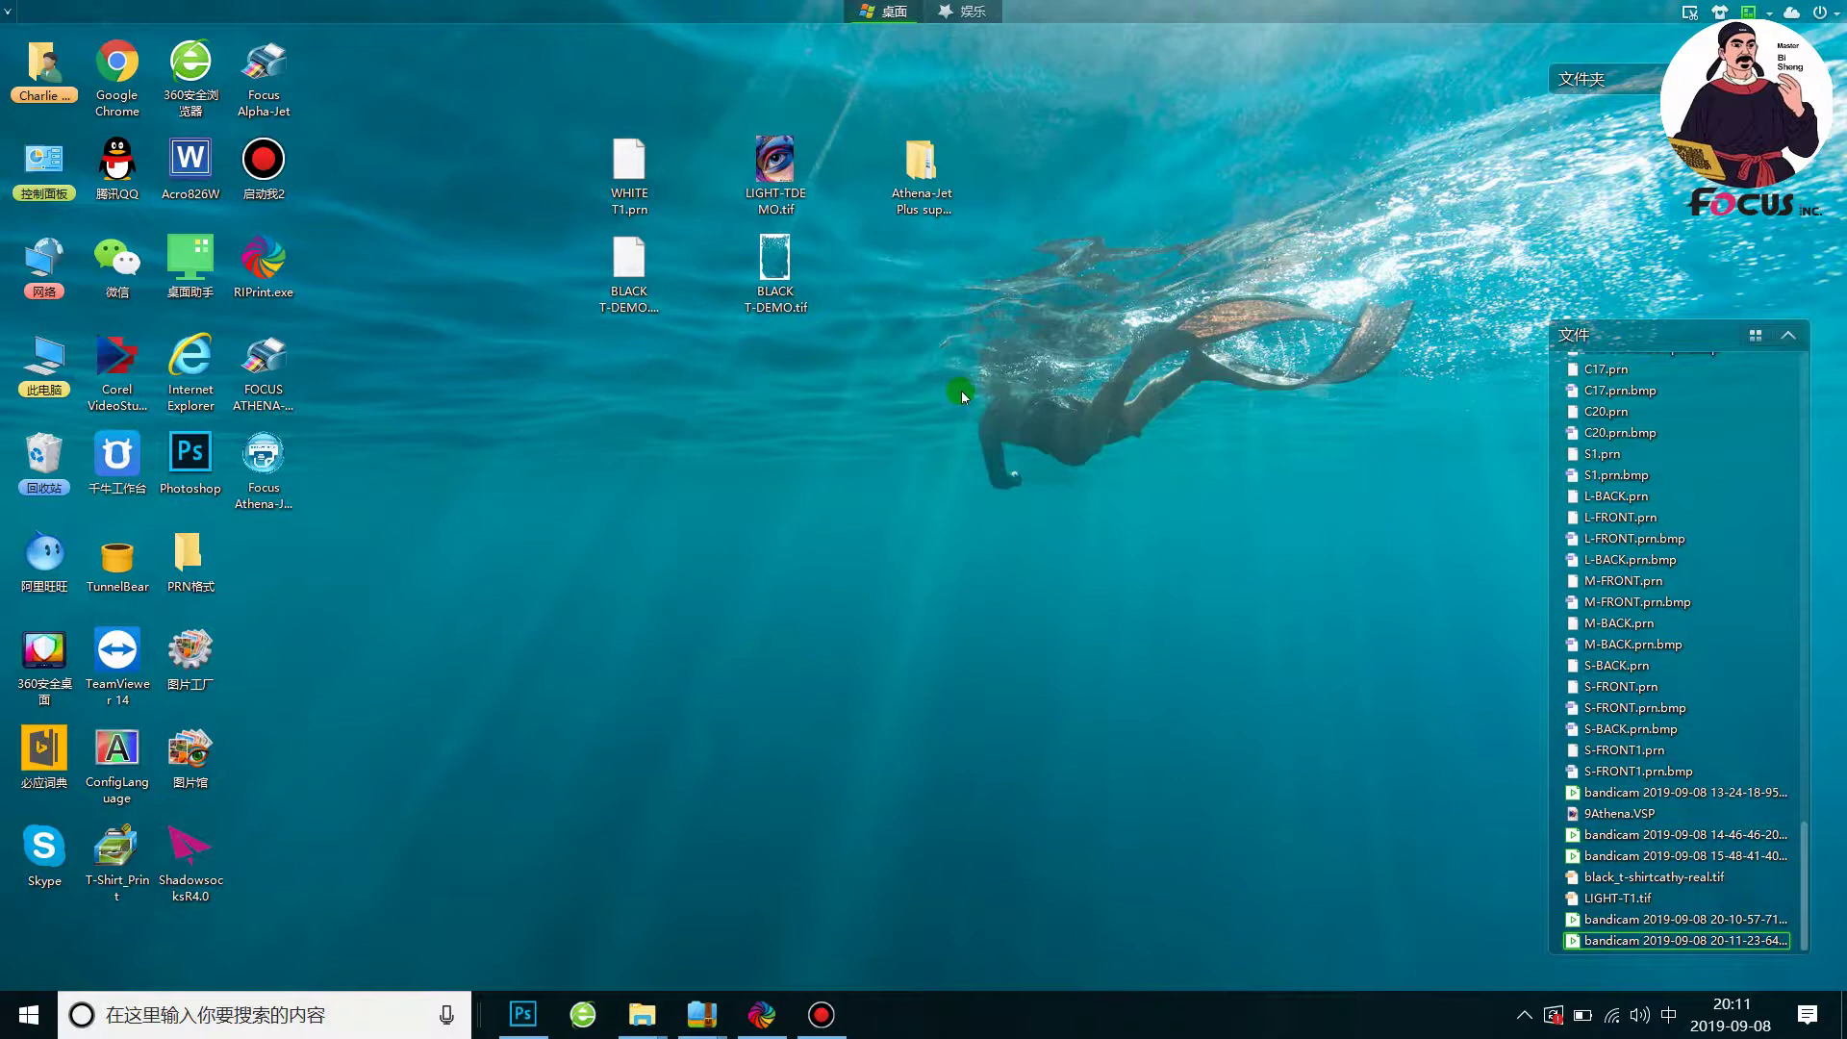
Select the Athena-Jet Plus support folder icon on the desktop
left_click(917, 171)
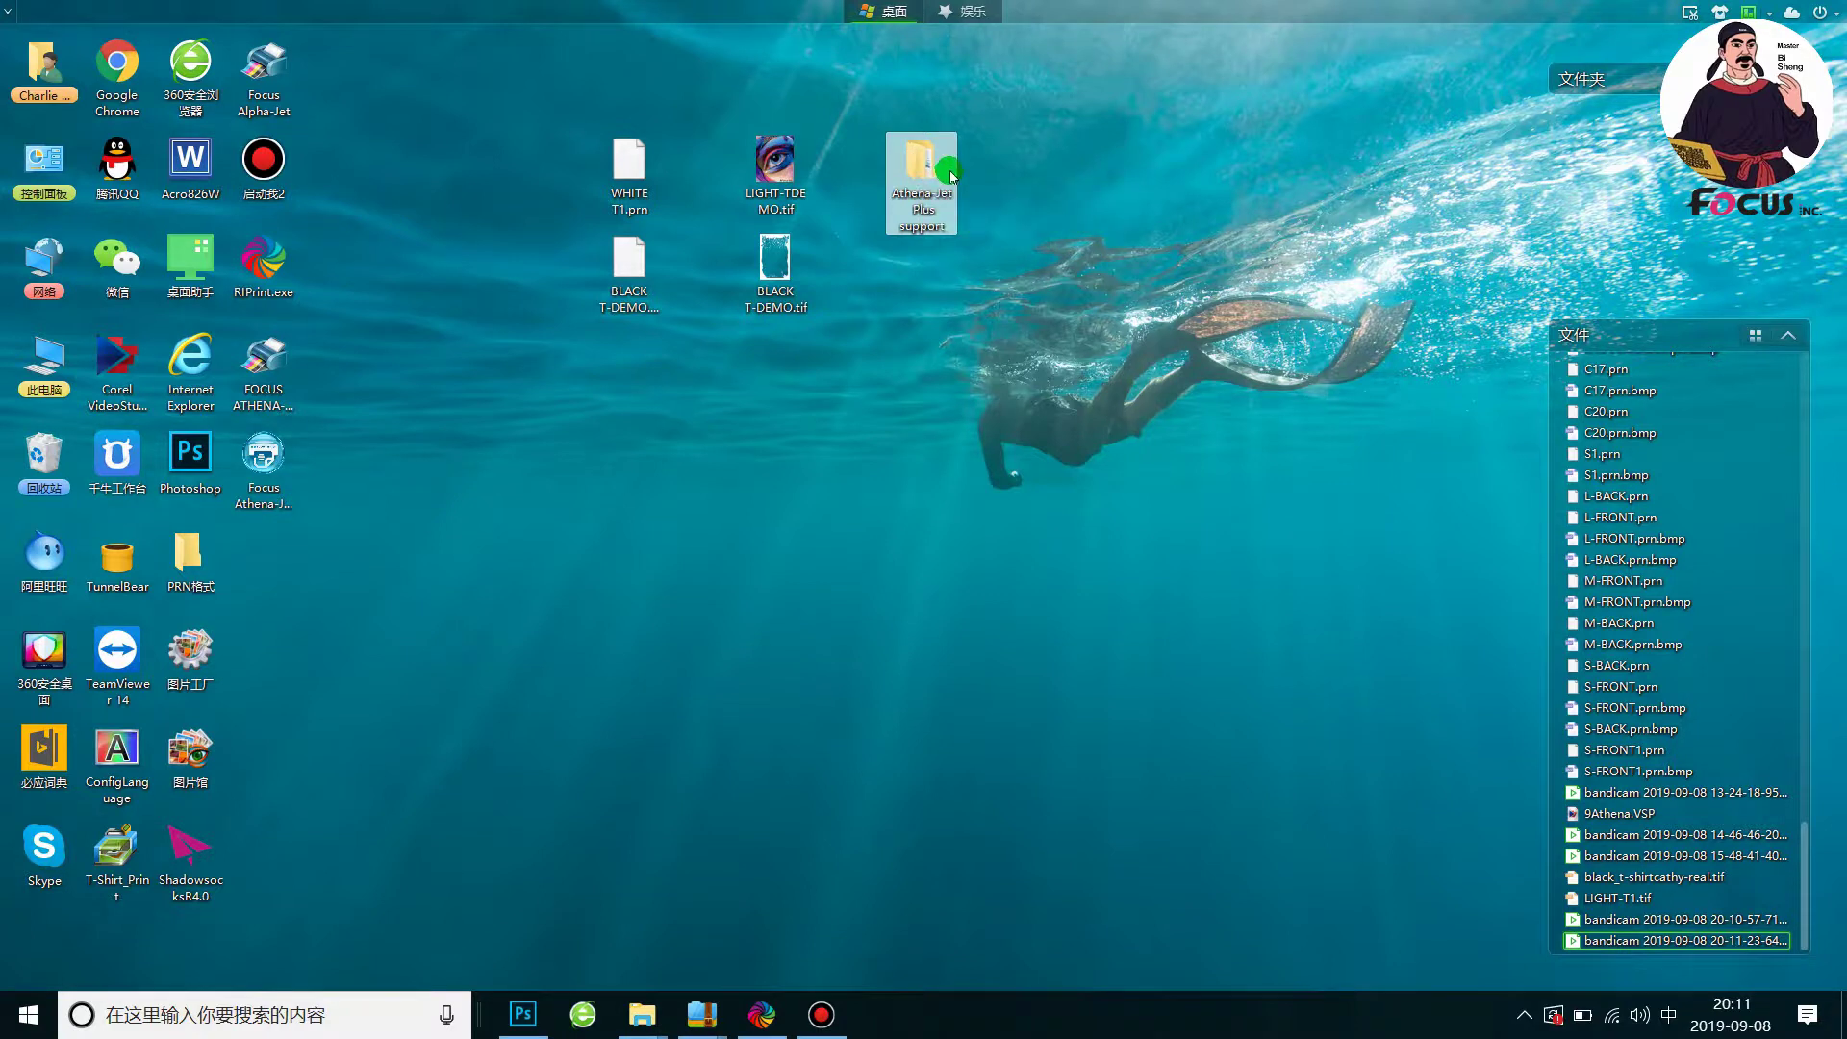
Open the Athena-Jet Plus support folder and browse its installation video, control software and test-print subfolders
left_click(971, 179)
double_click(919, 161)
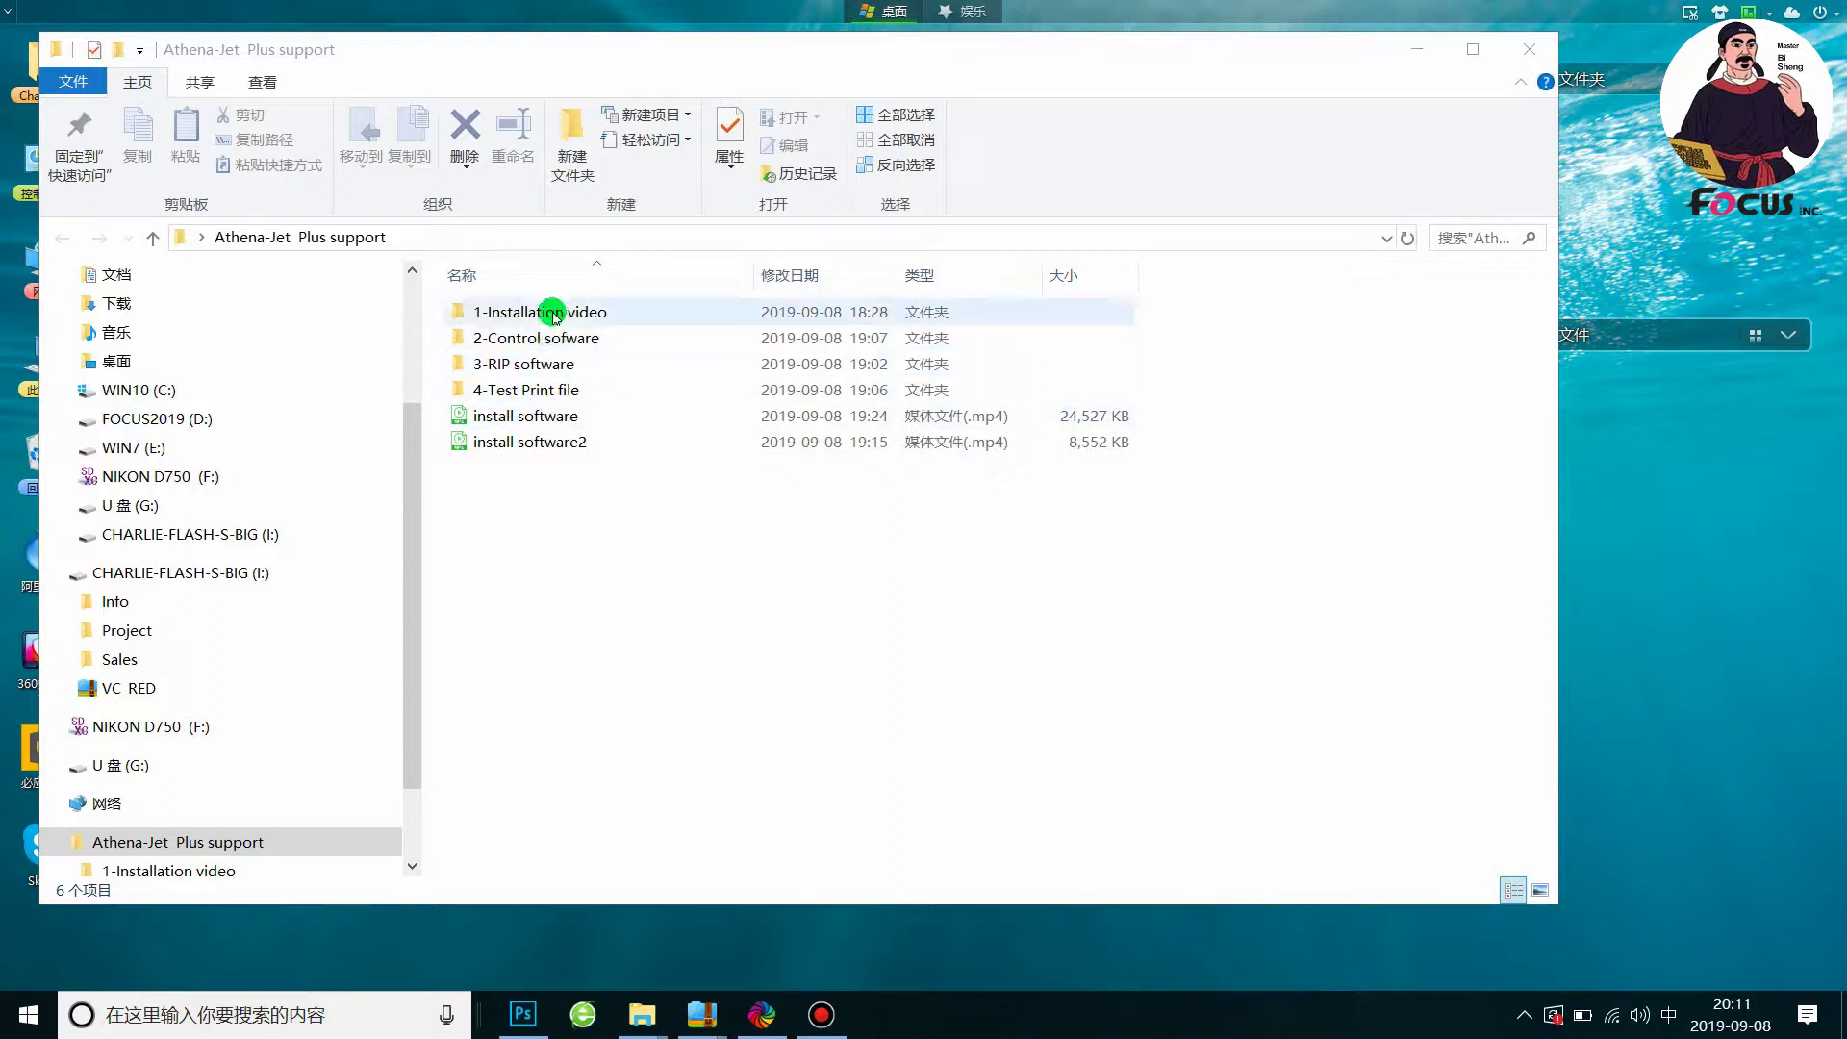
left_click(541, 339)
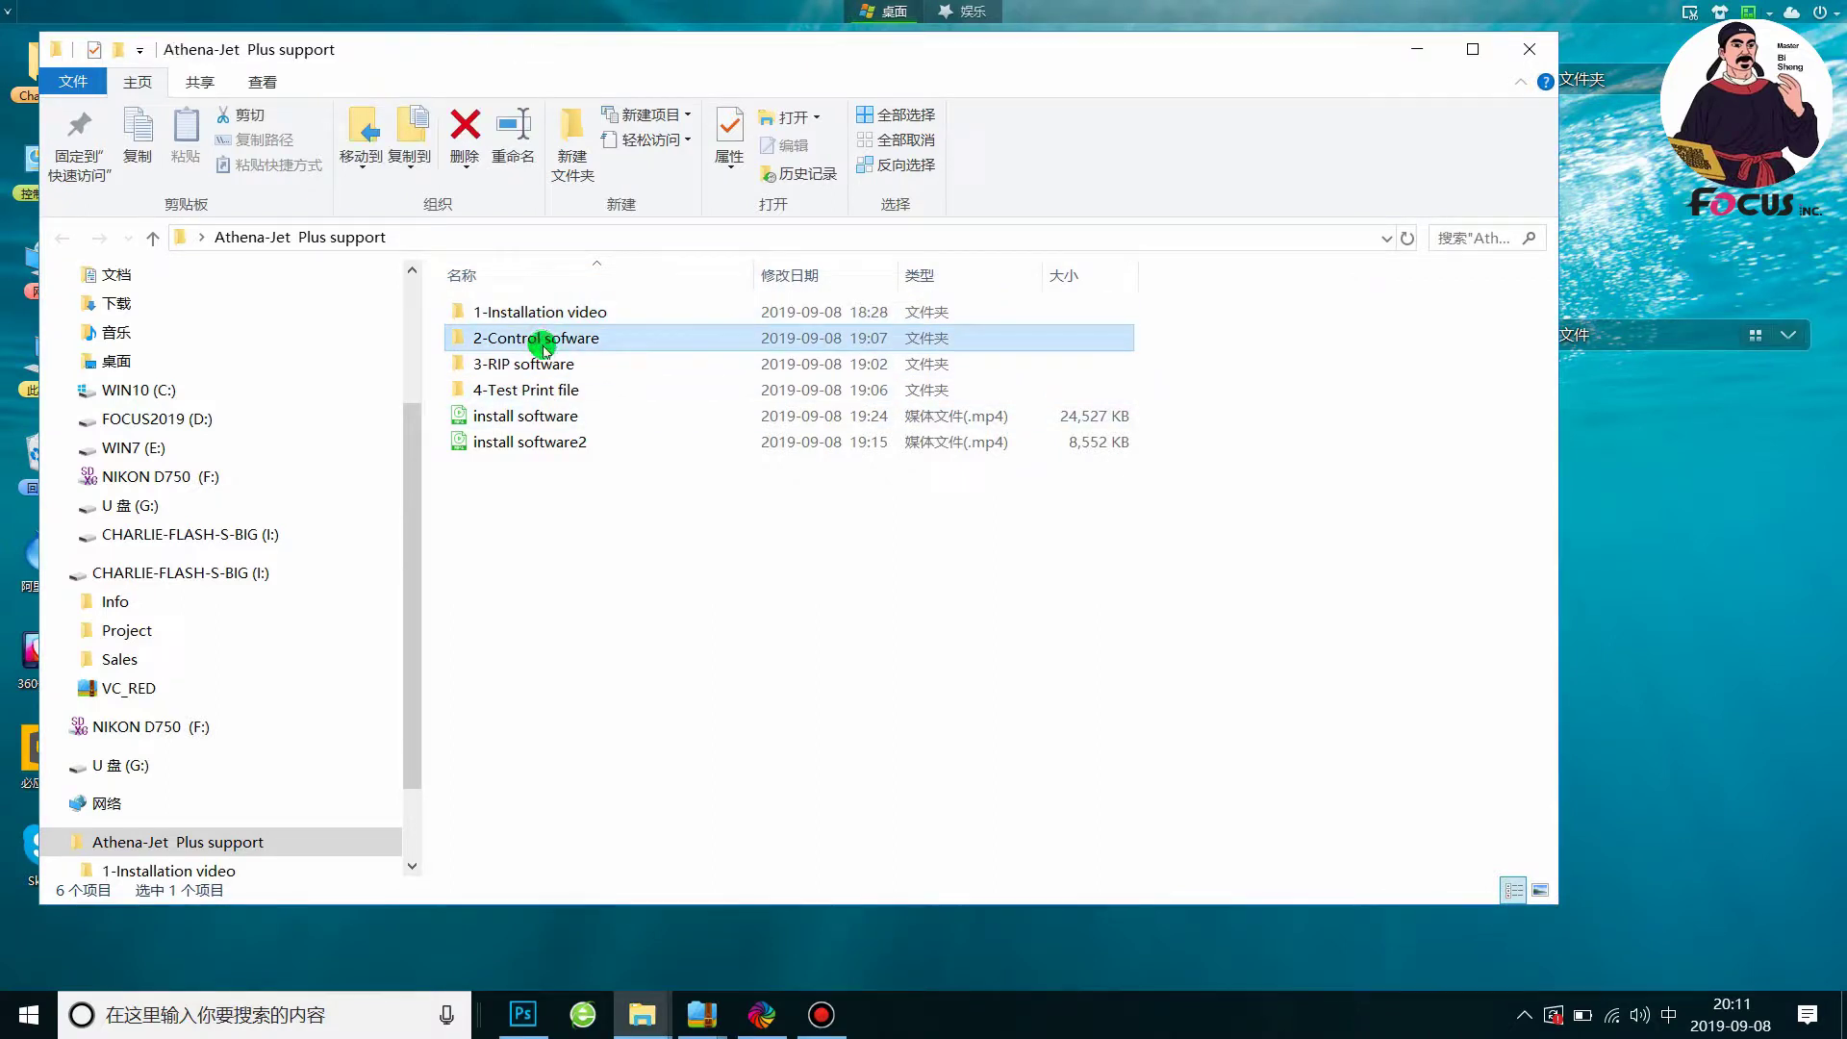
left_click(545, 391)
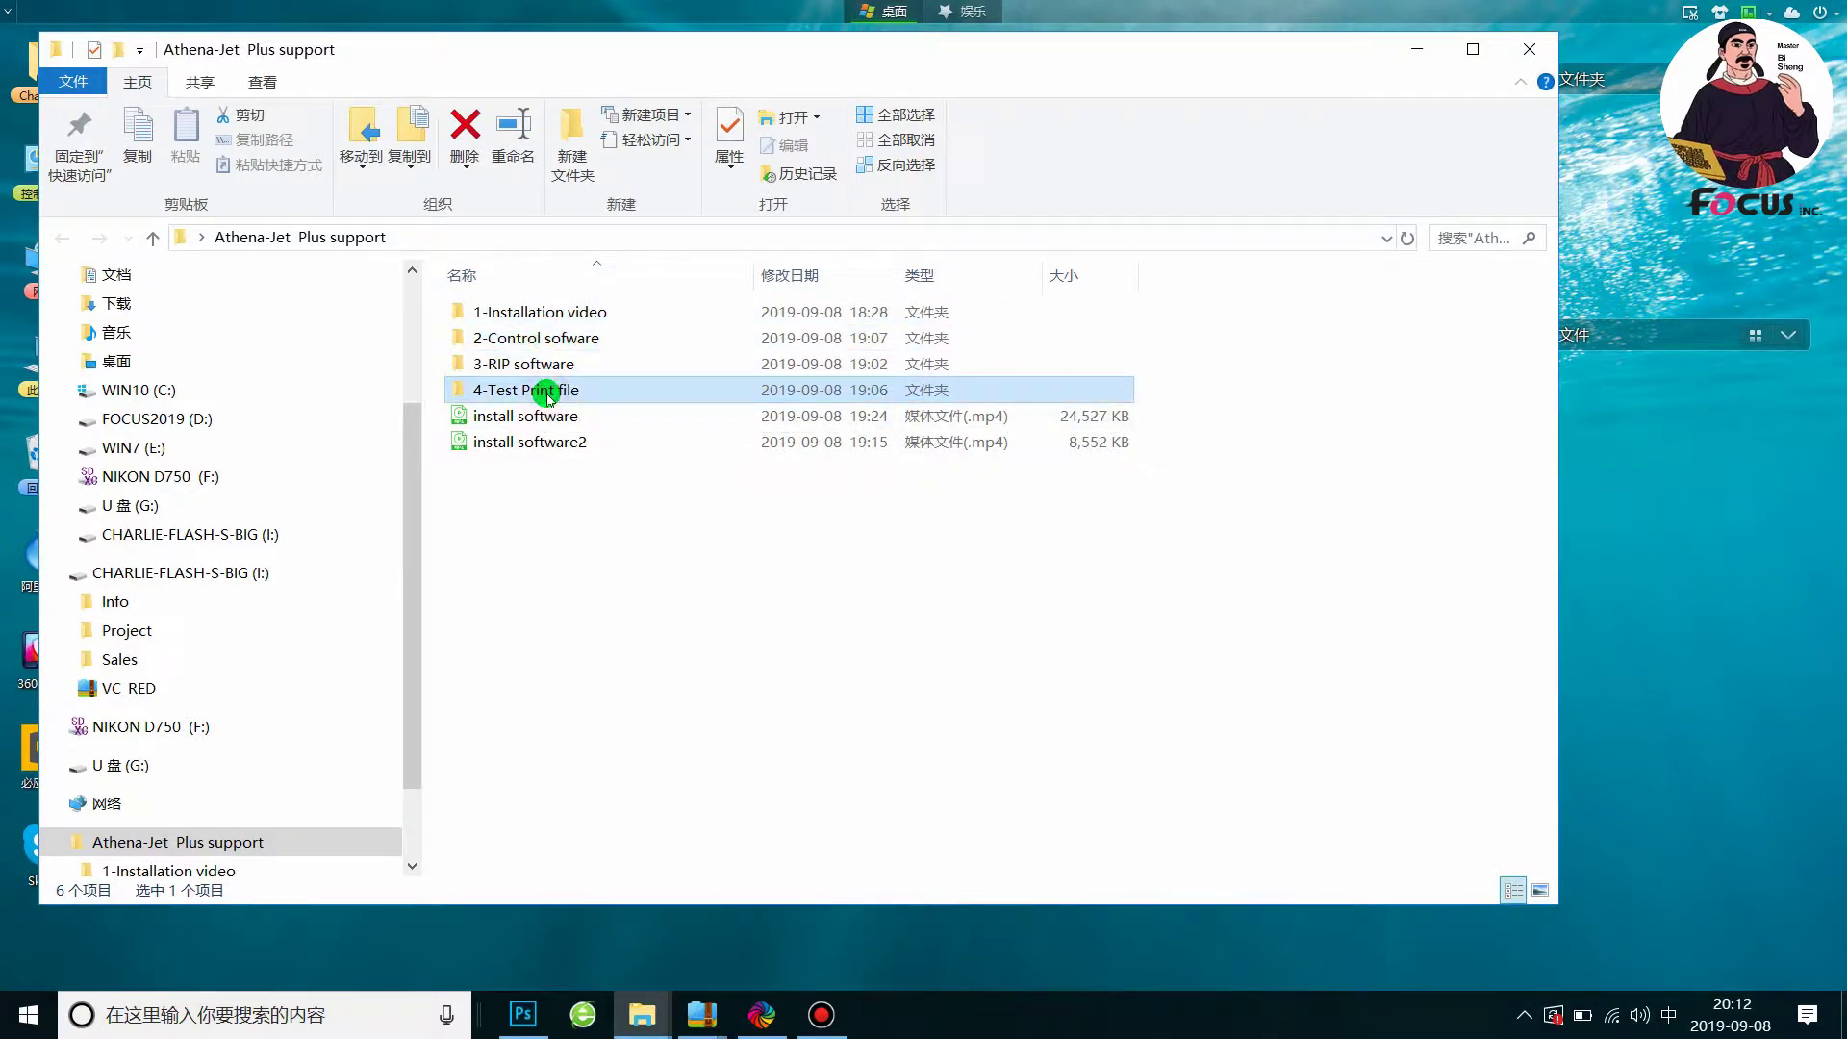
left_click(555, 314)
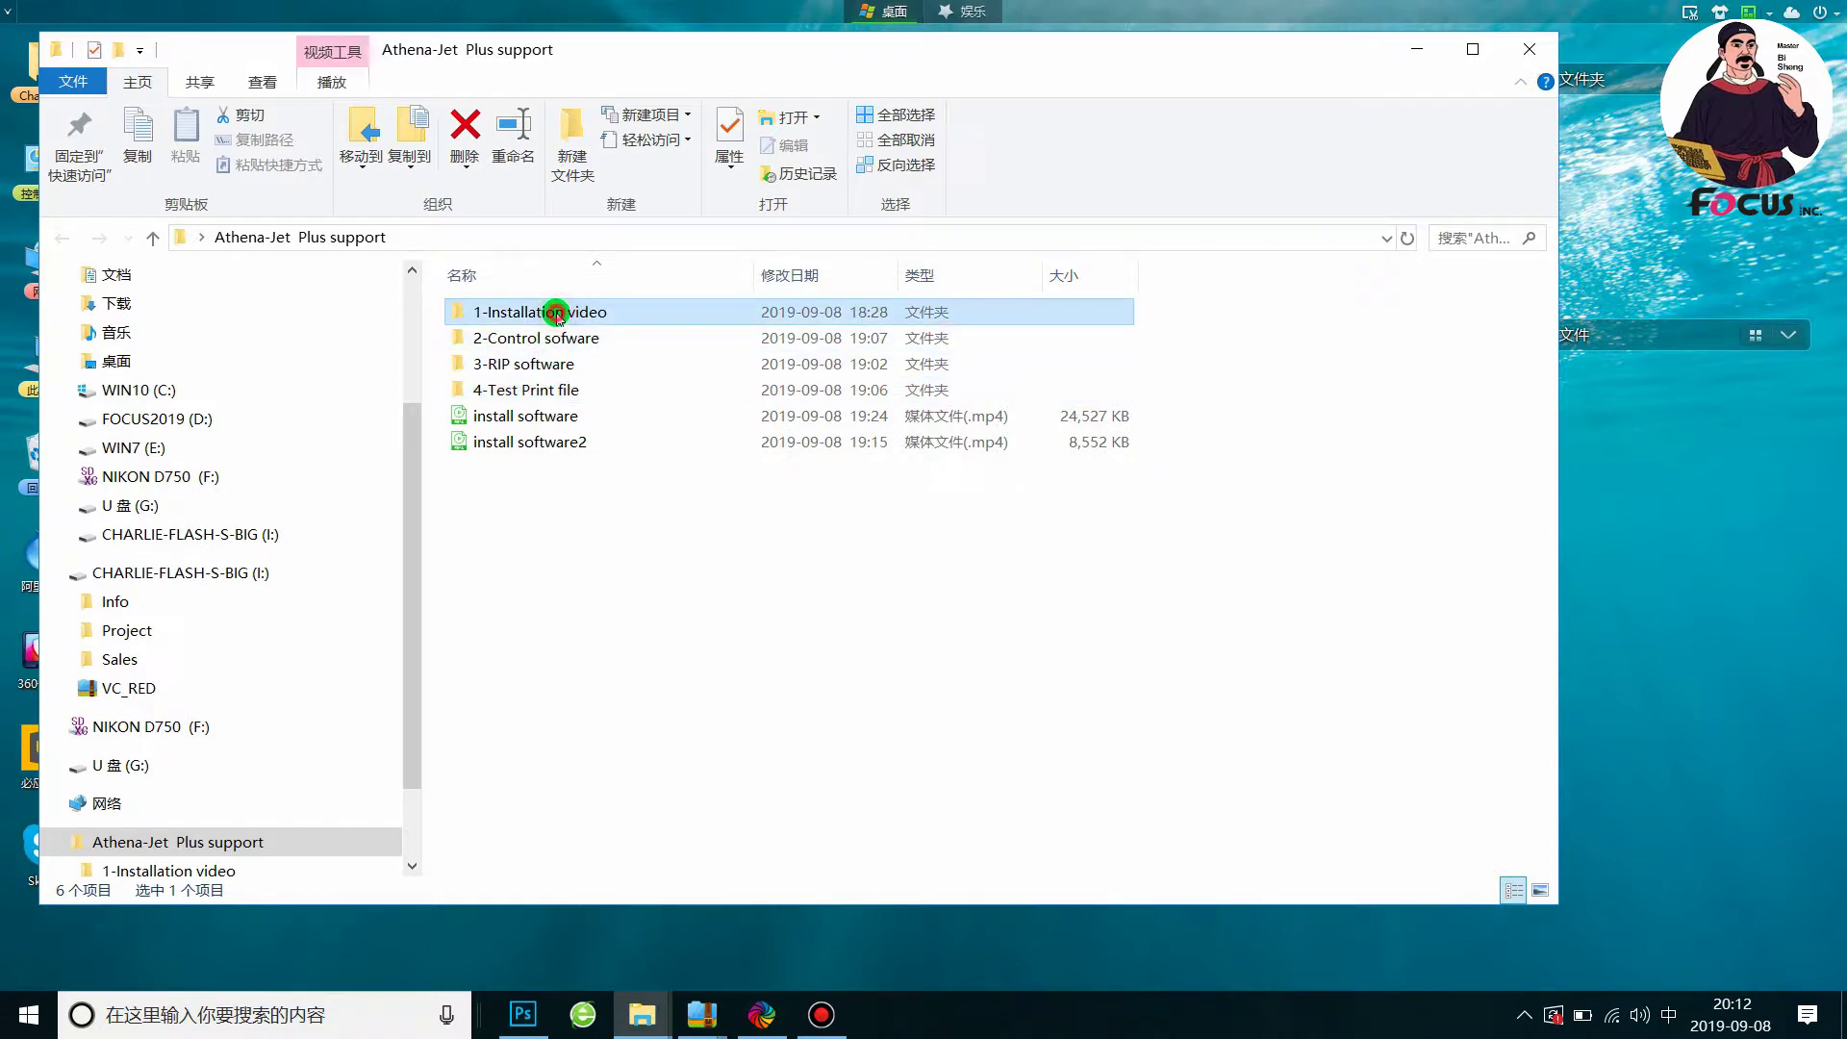
double_click(556, 314)
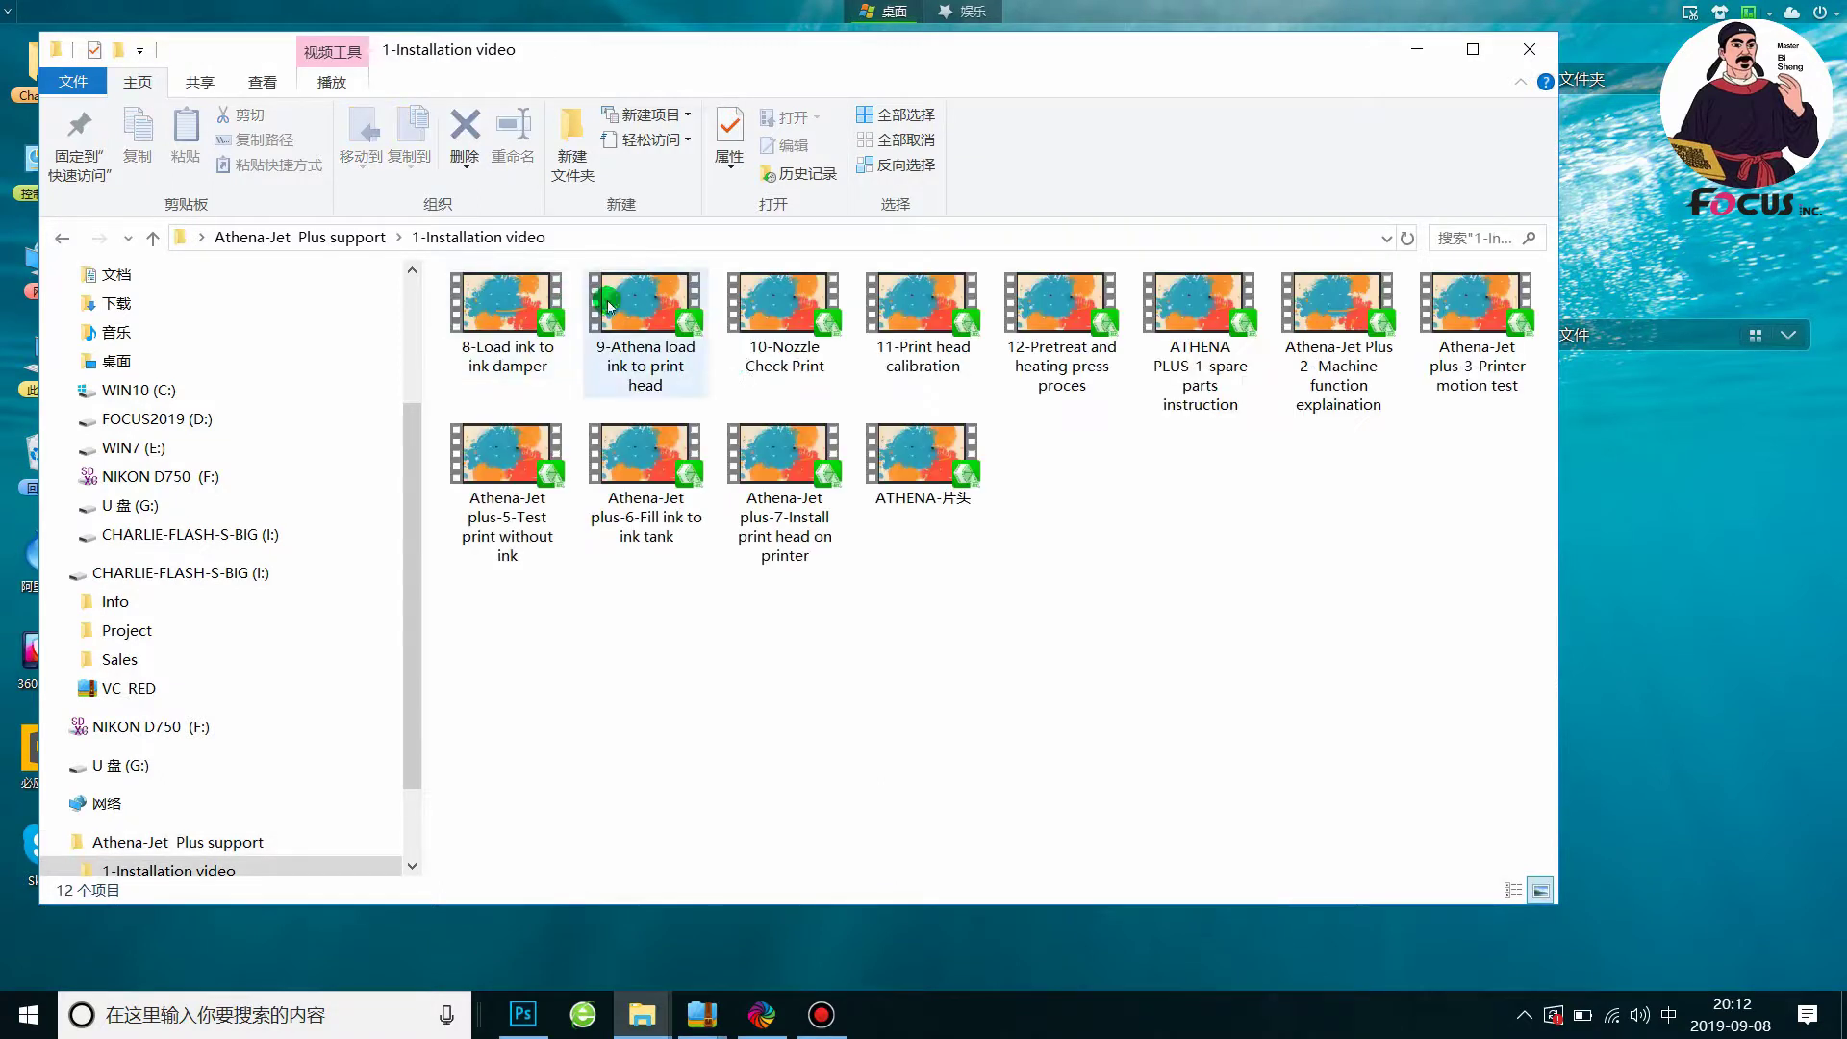
left_click(350, 238)
left_click(556, 312)
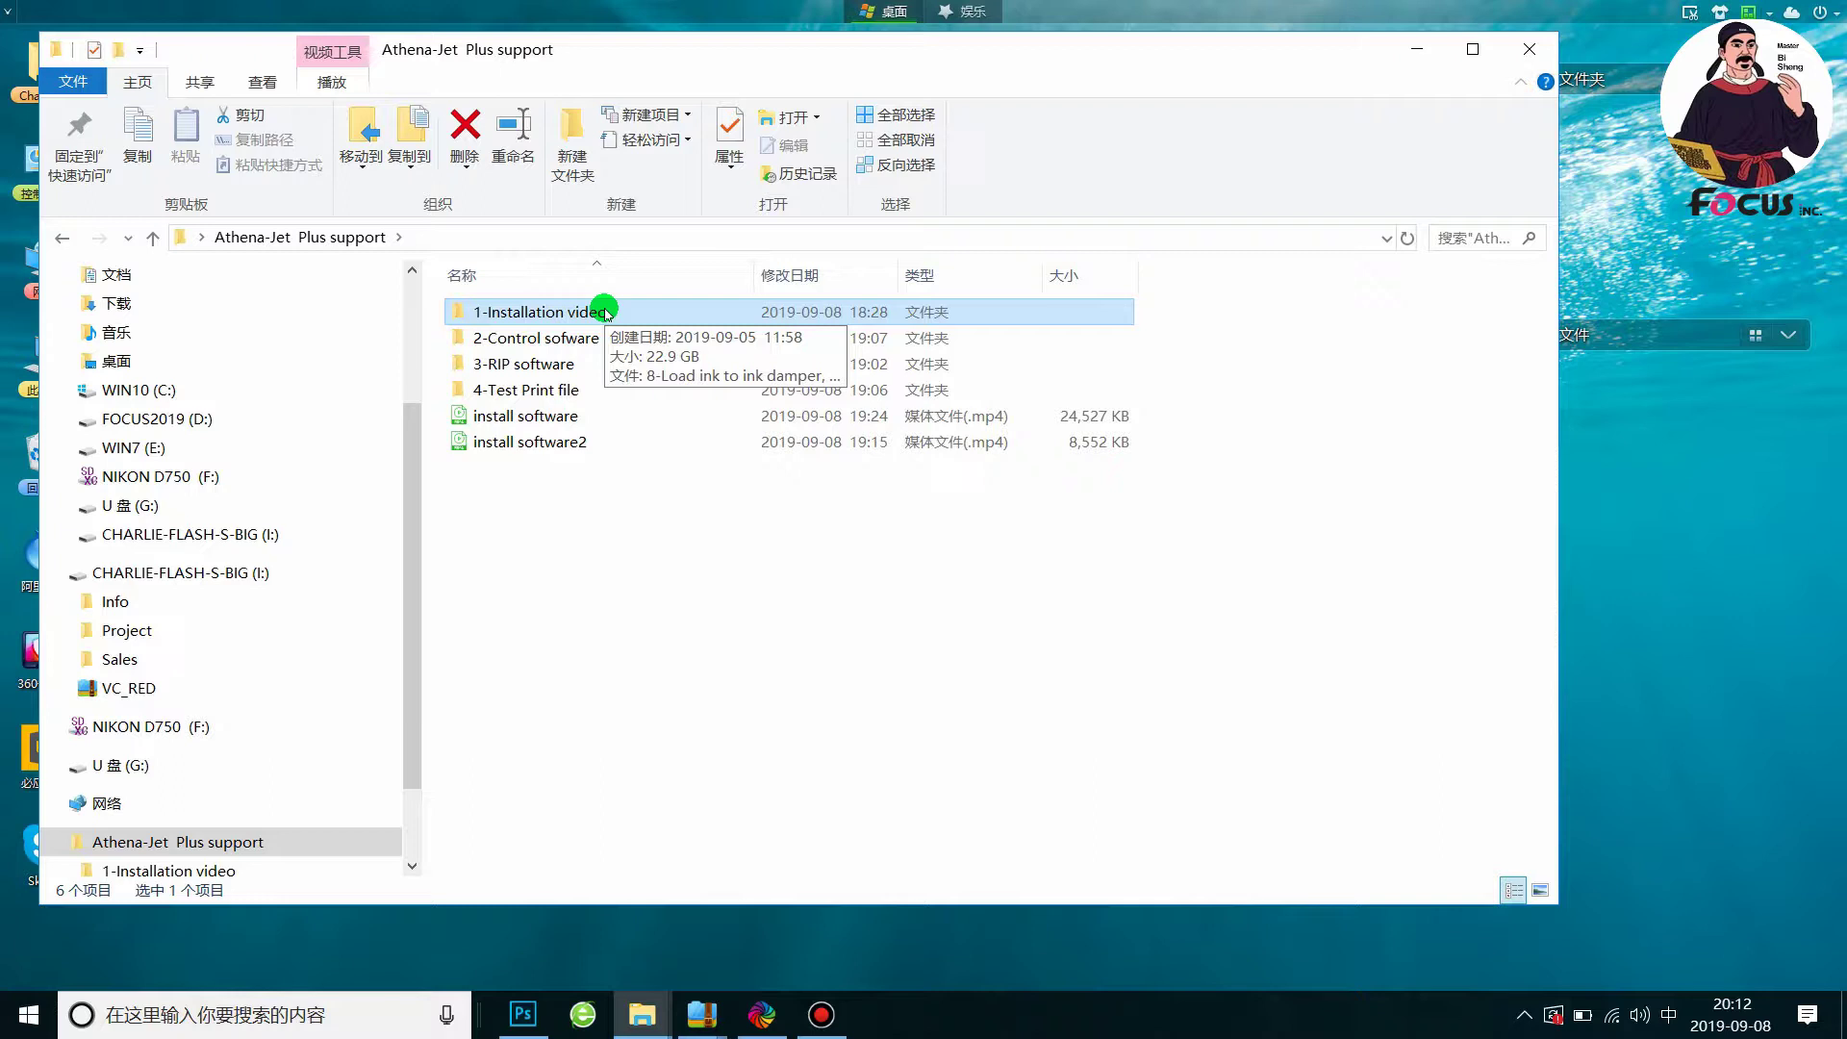
Go into the 2-Control sofware subfolder of the support folder
double_click(536, 337)
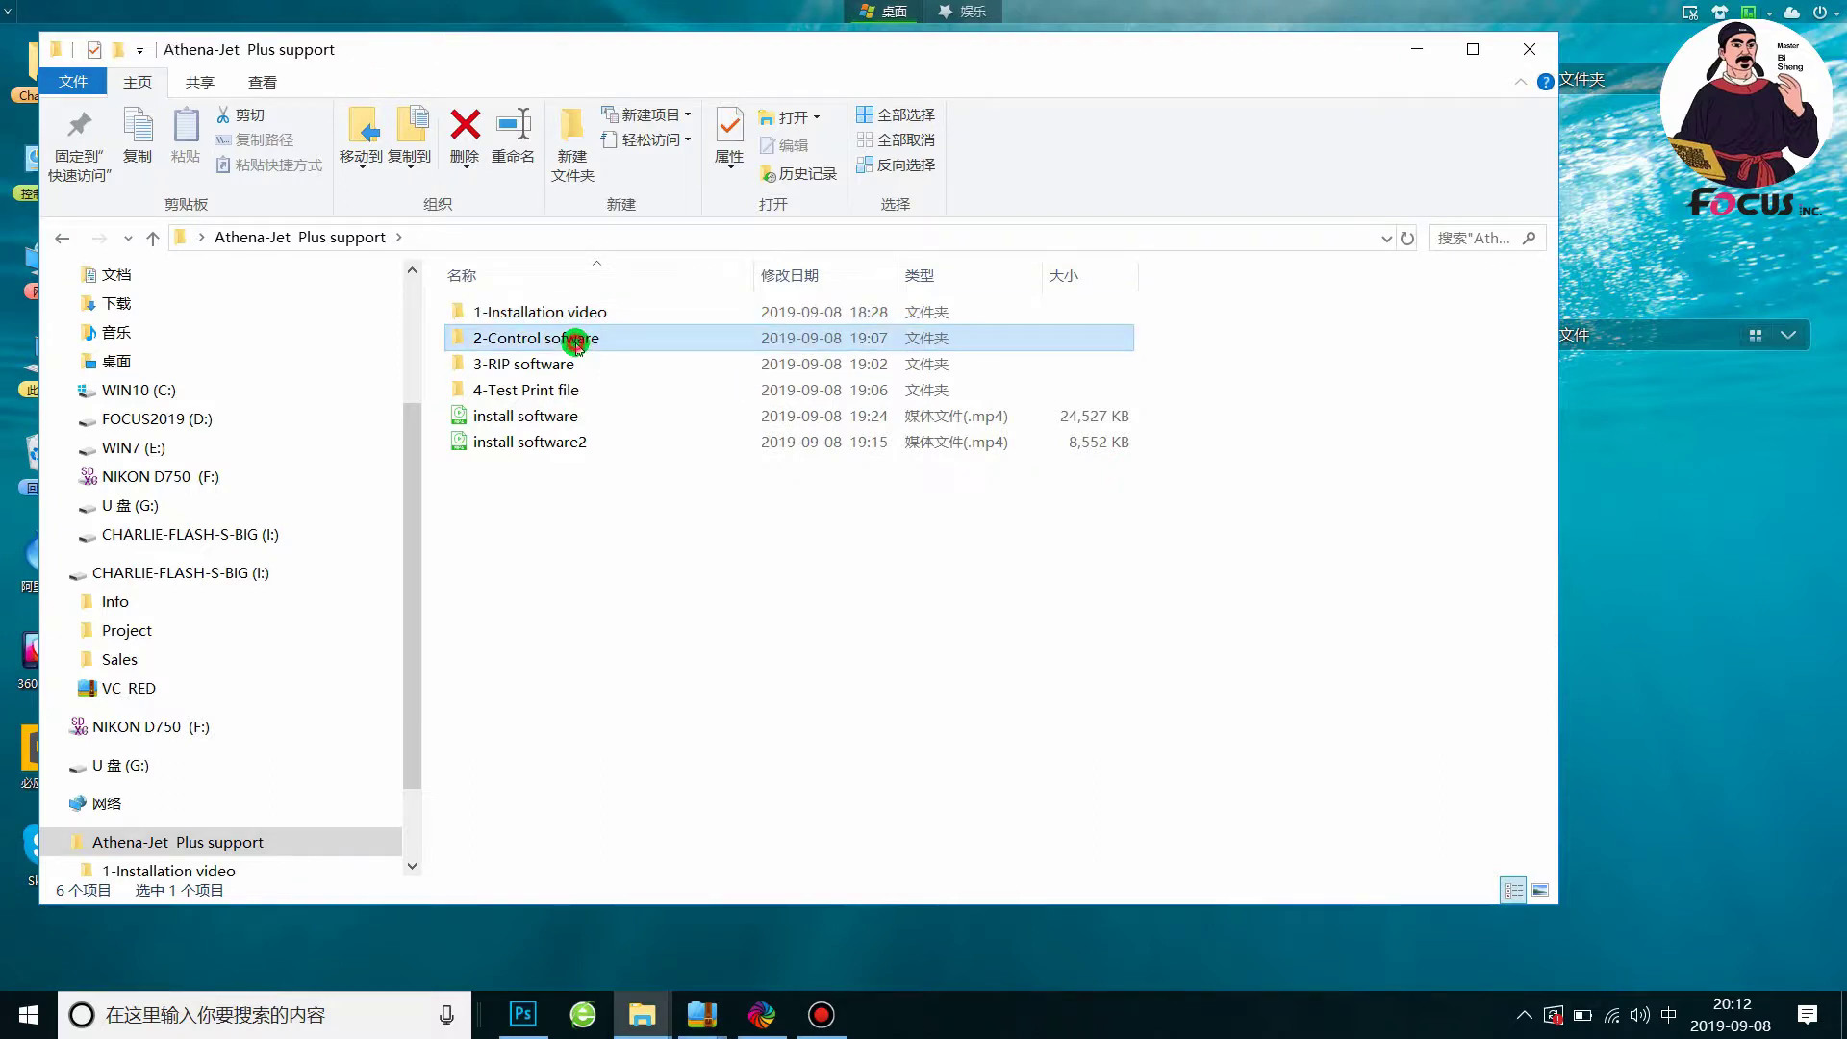
left_click(340, 238)
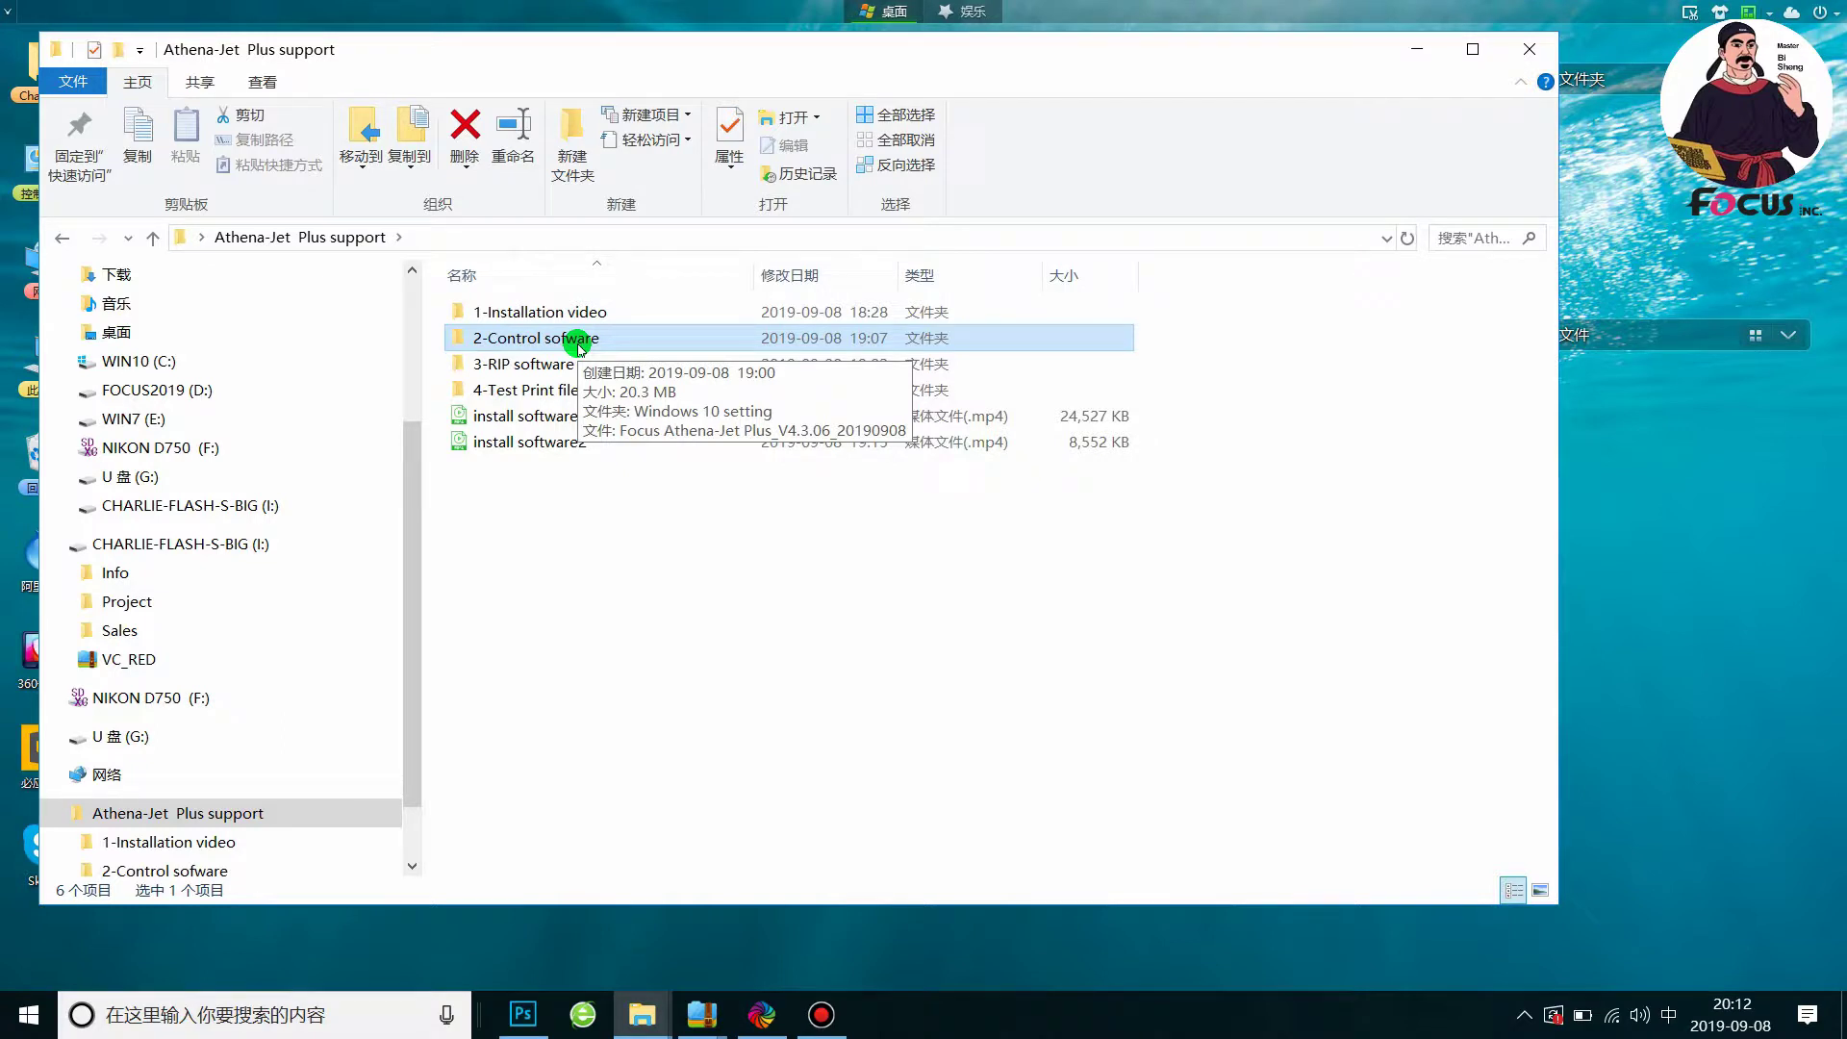
double_click(580, 344)
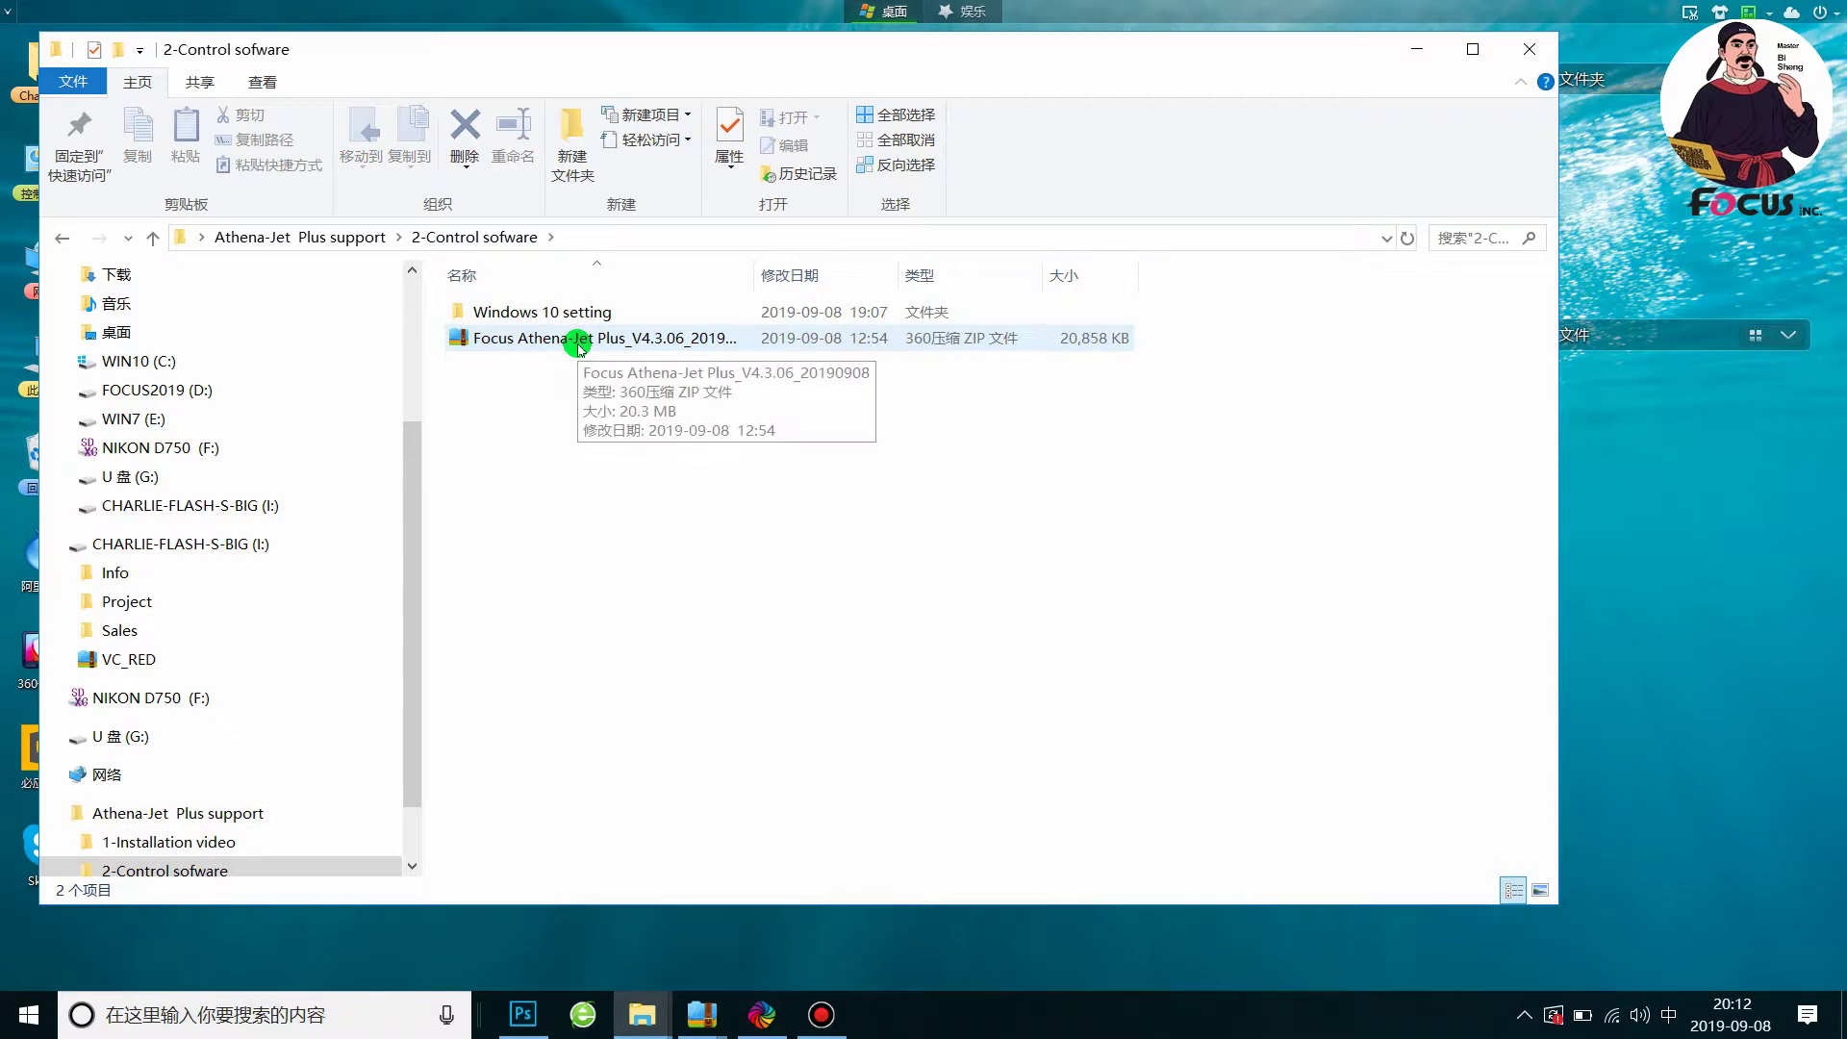
double_click(534, 311)
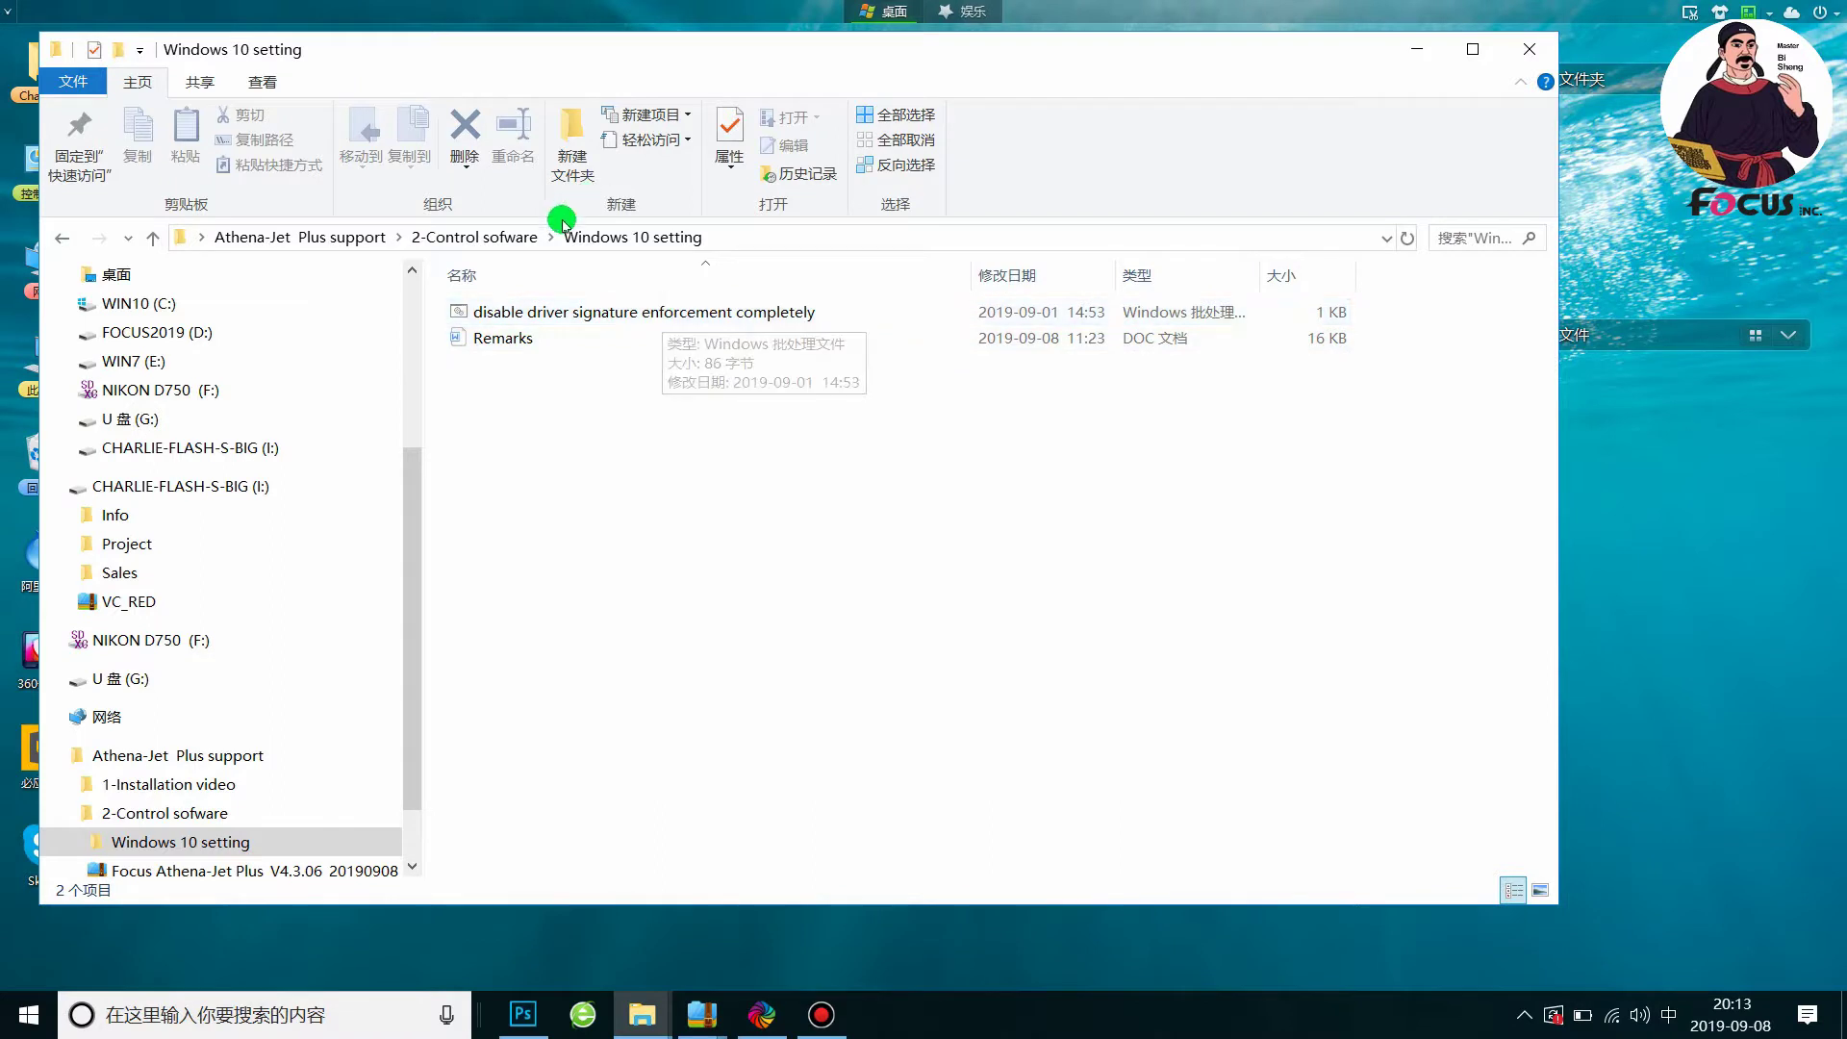
left_click(473, 237)
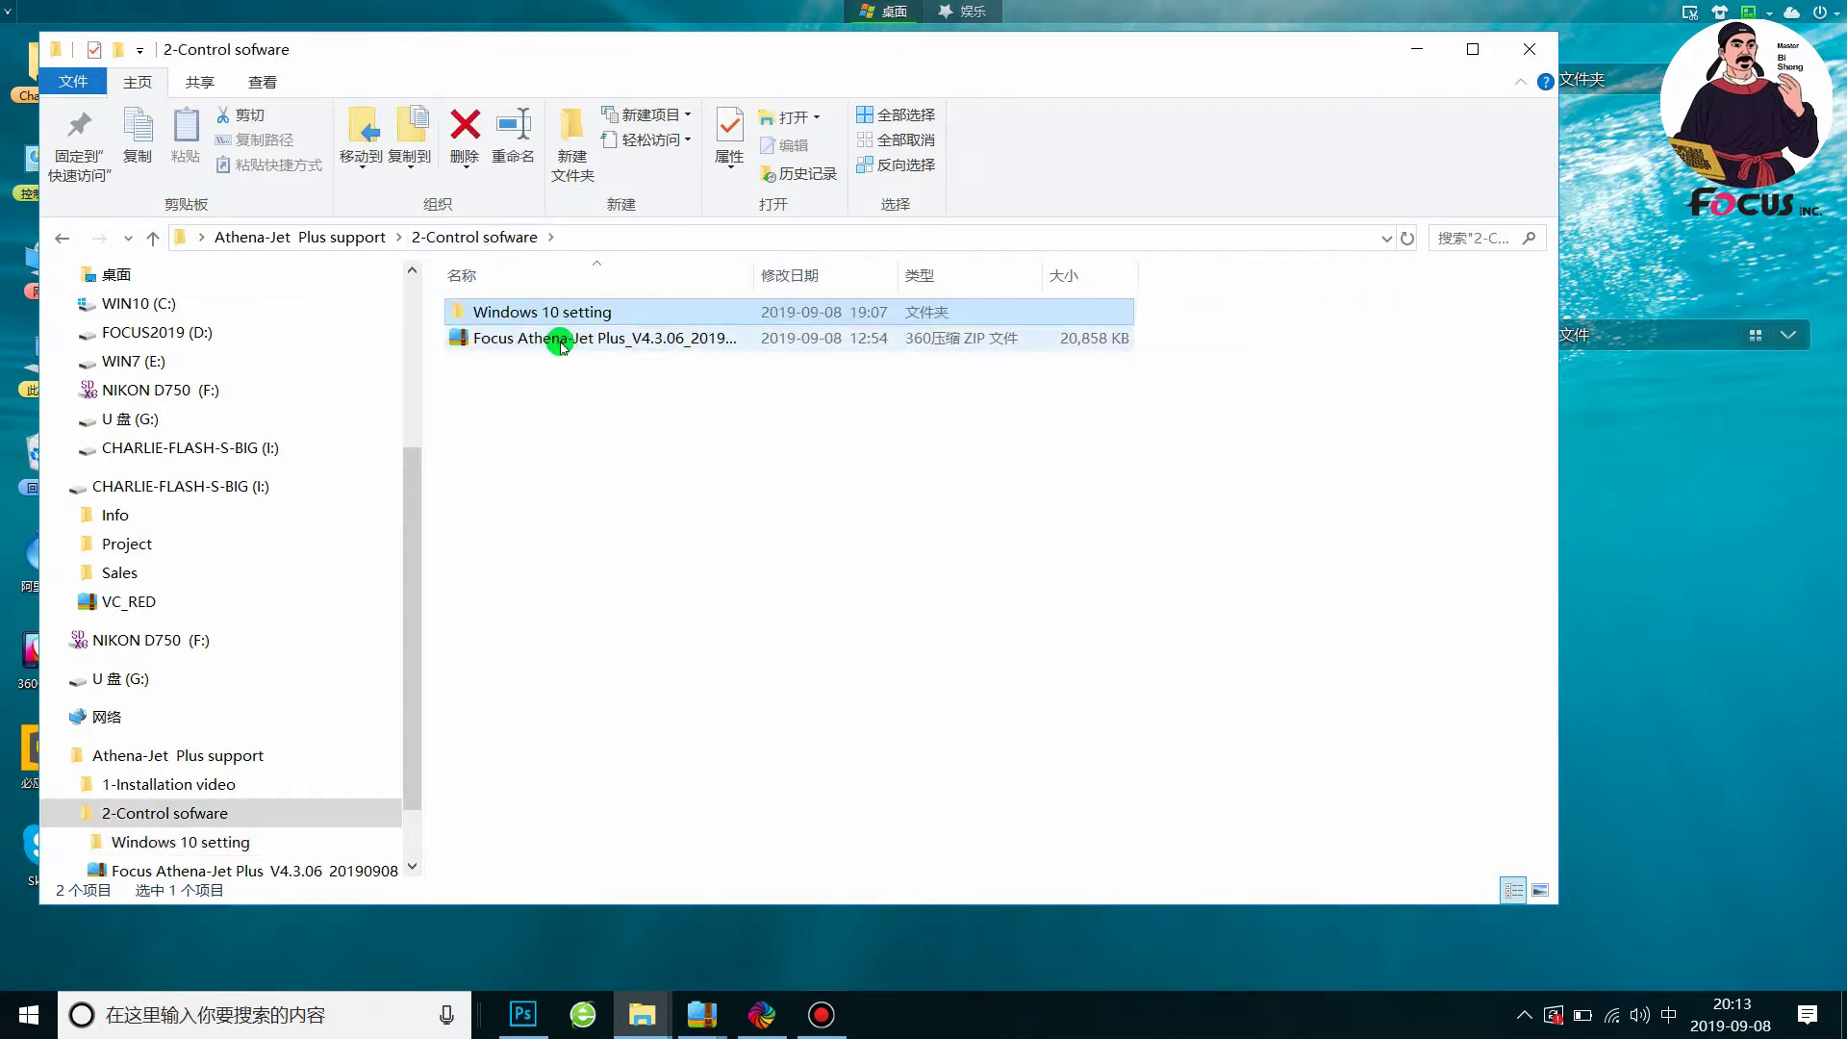
Launch the Focus Athena-Jet Plus installer from inside the ZIP archive, allowing UAC
left_click(571, 338)
double_click(571, 338)
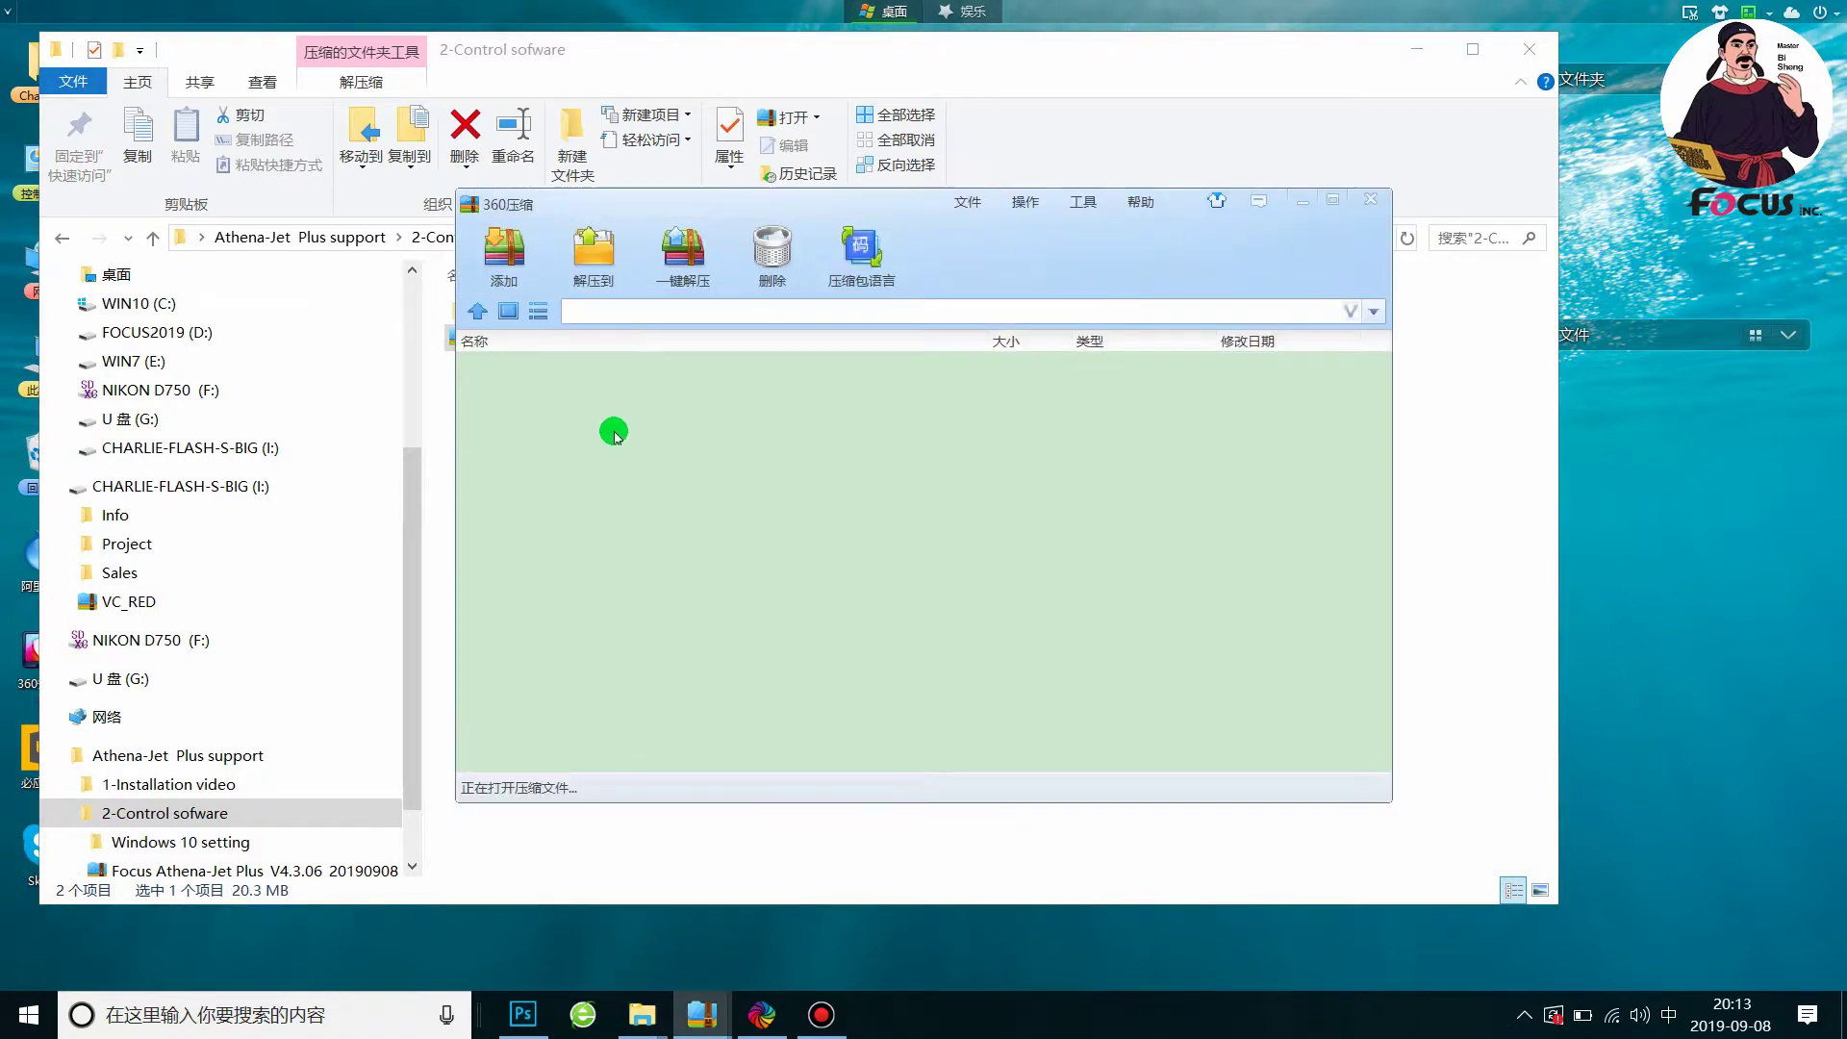
left_click(632, 387)
double_click(632, 389)
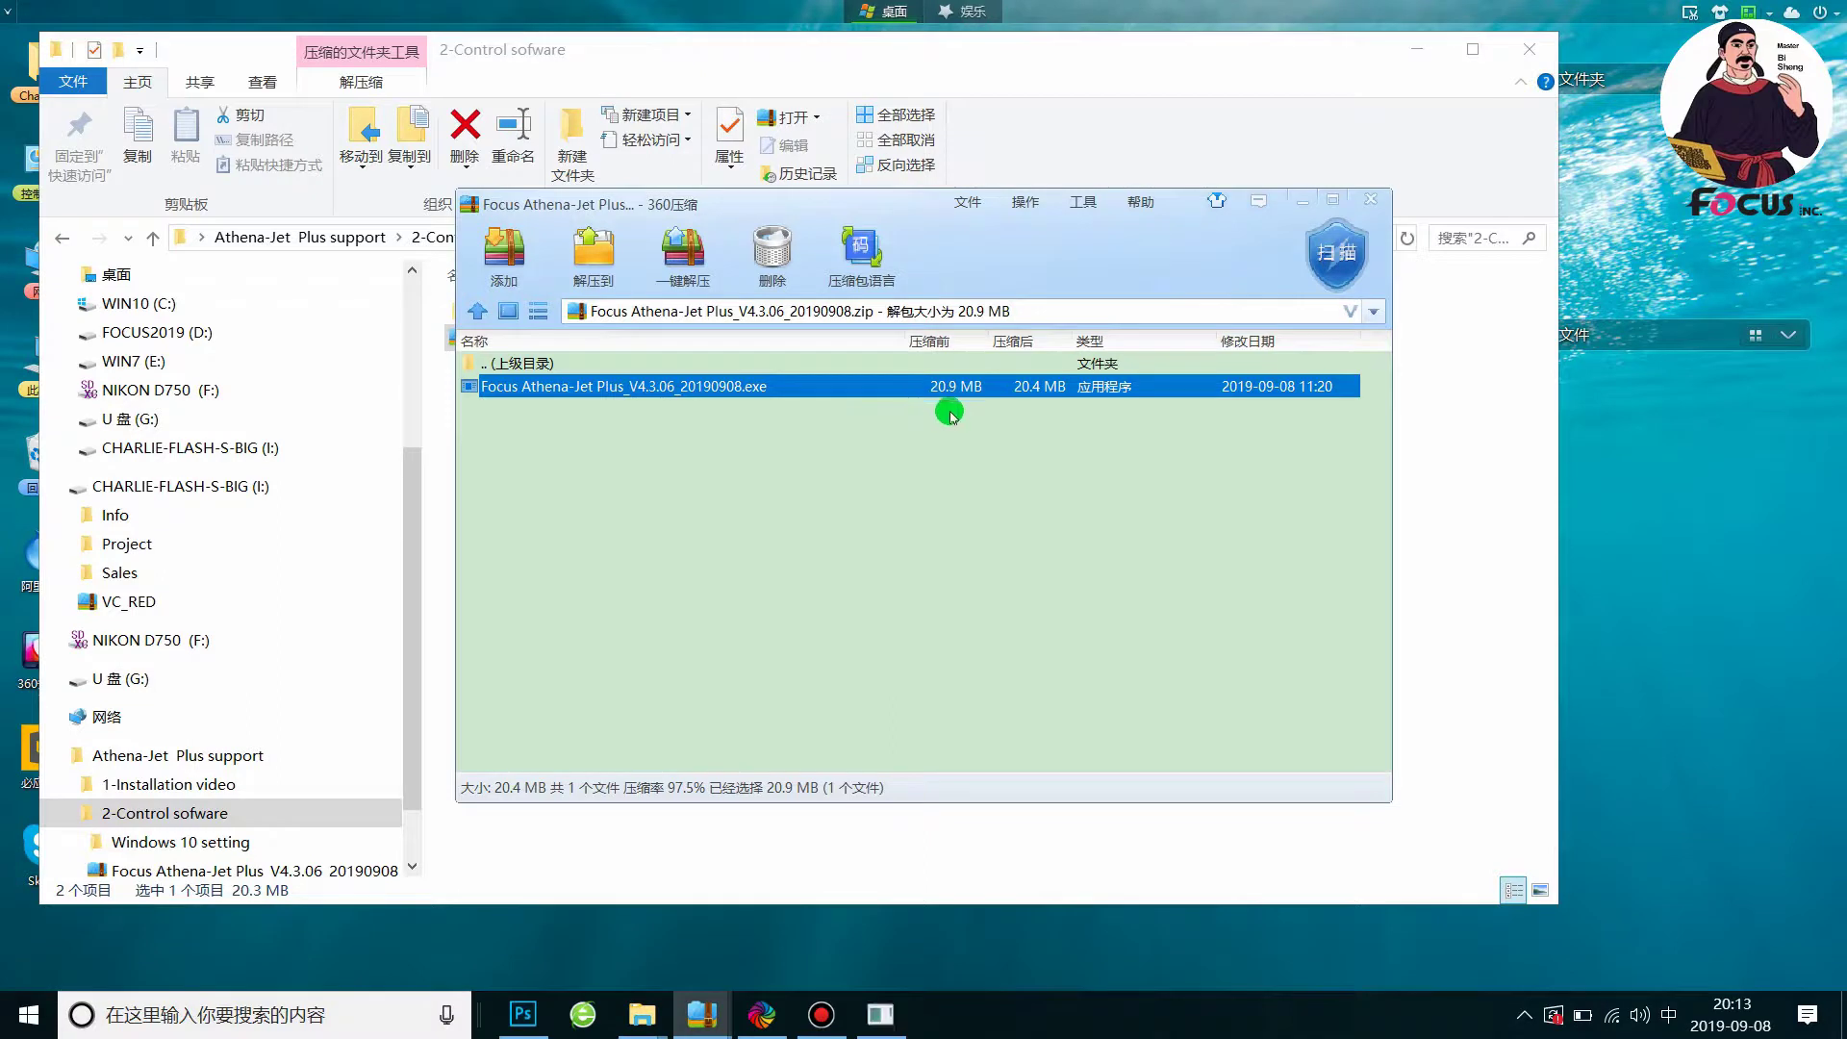
left_click(809, 661)
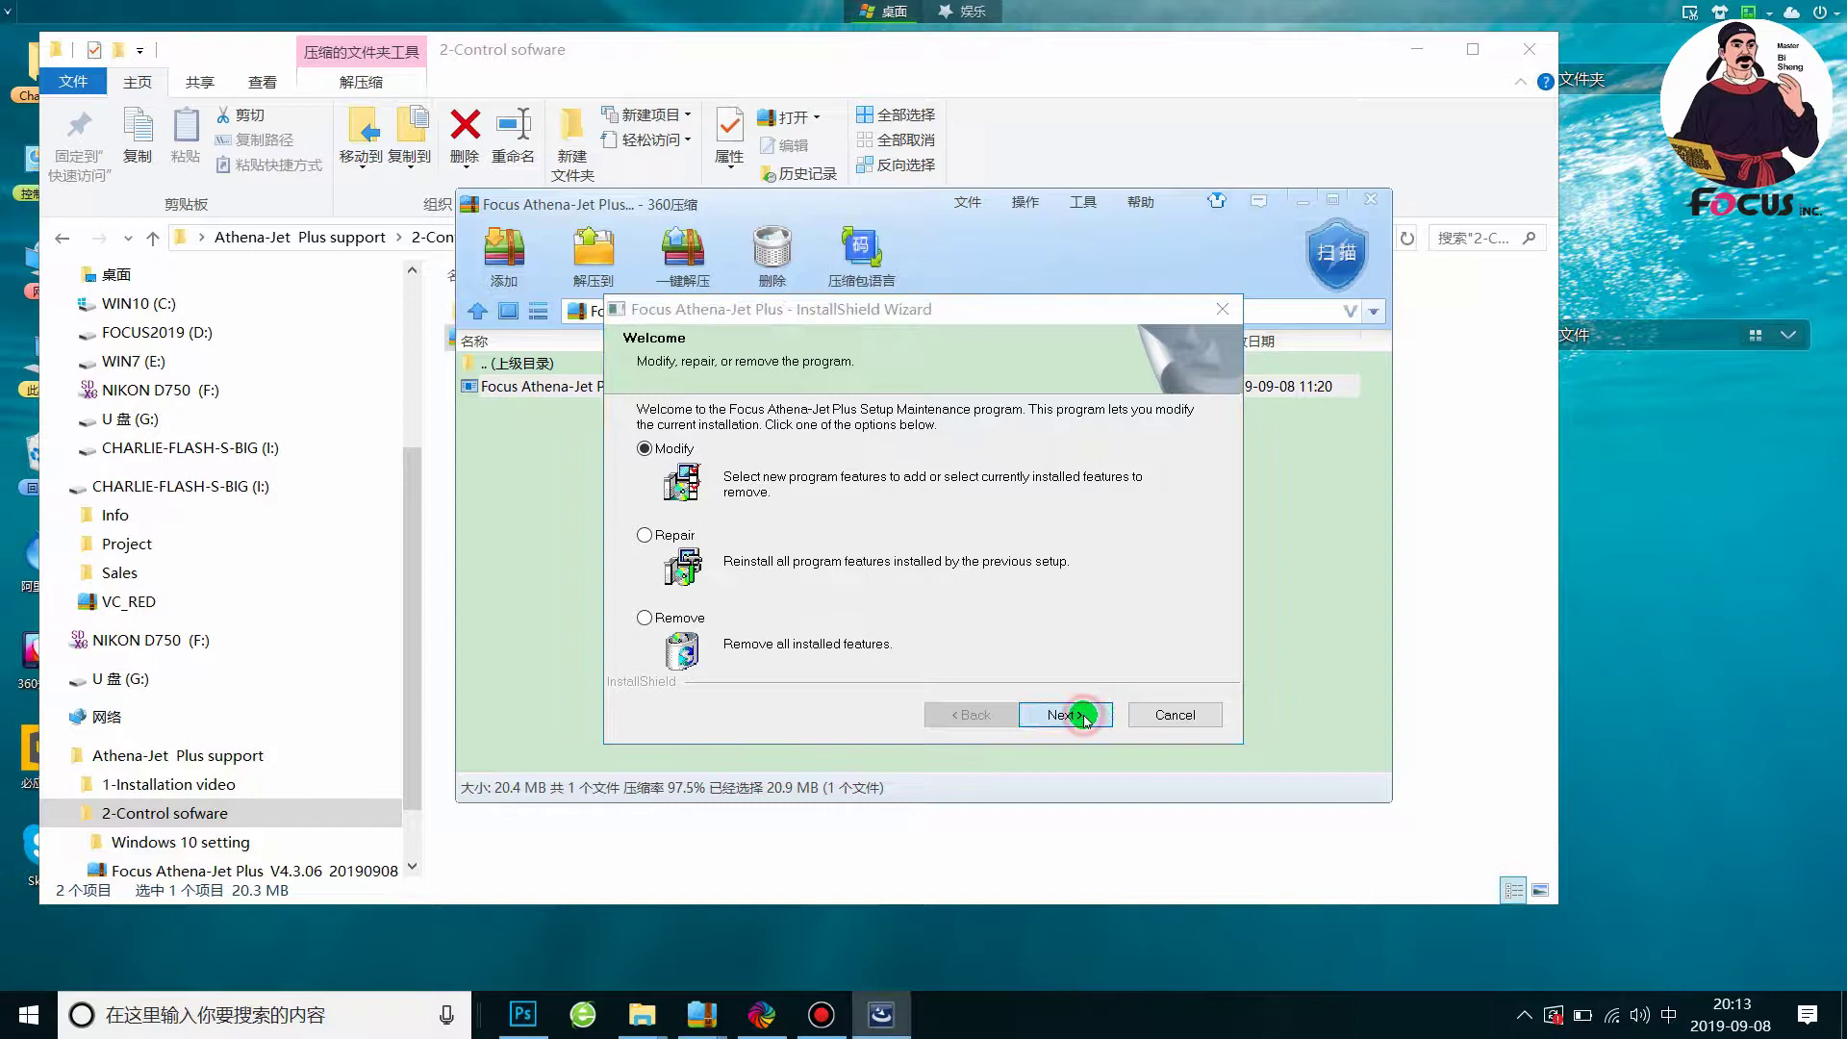
Run the InstallShield wizard through modifying the existing installation to Finish
left_click(1066, 715)
left_click(1089, 718)
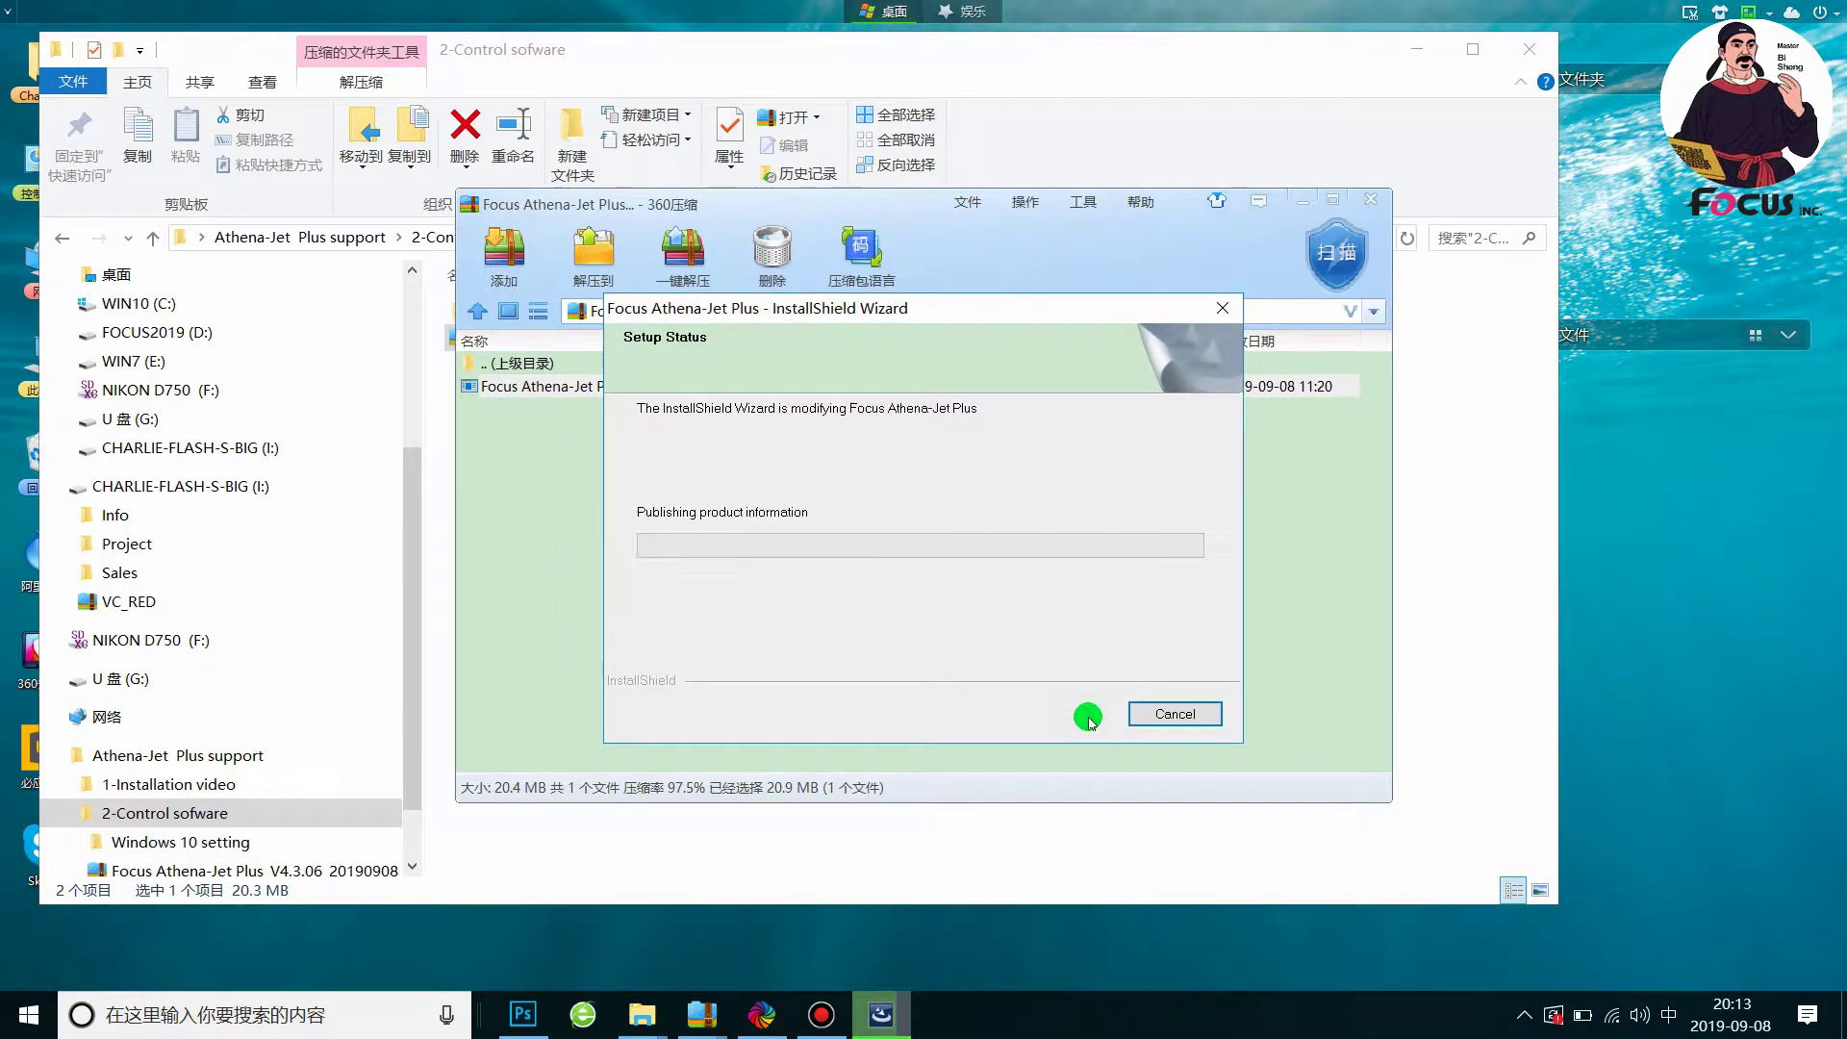
left_click(1090, 711)
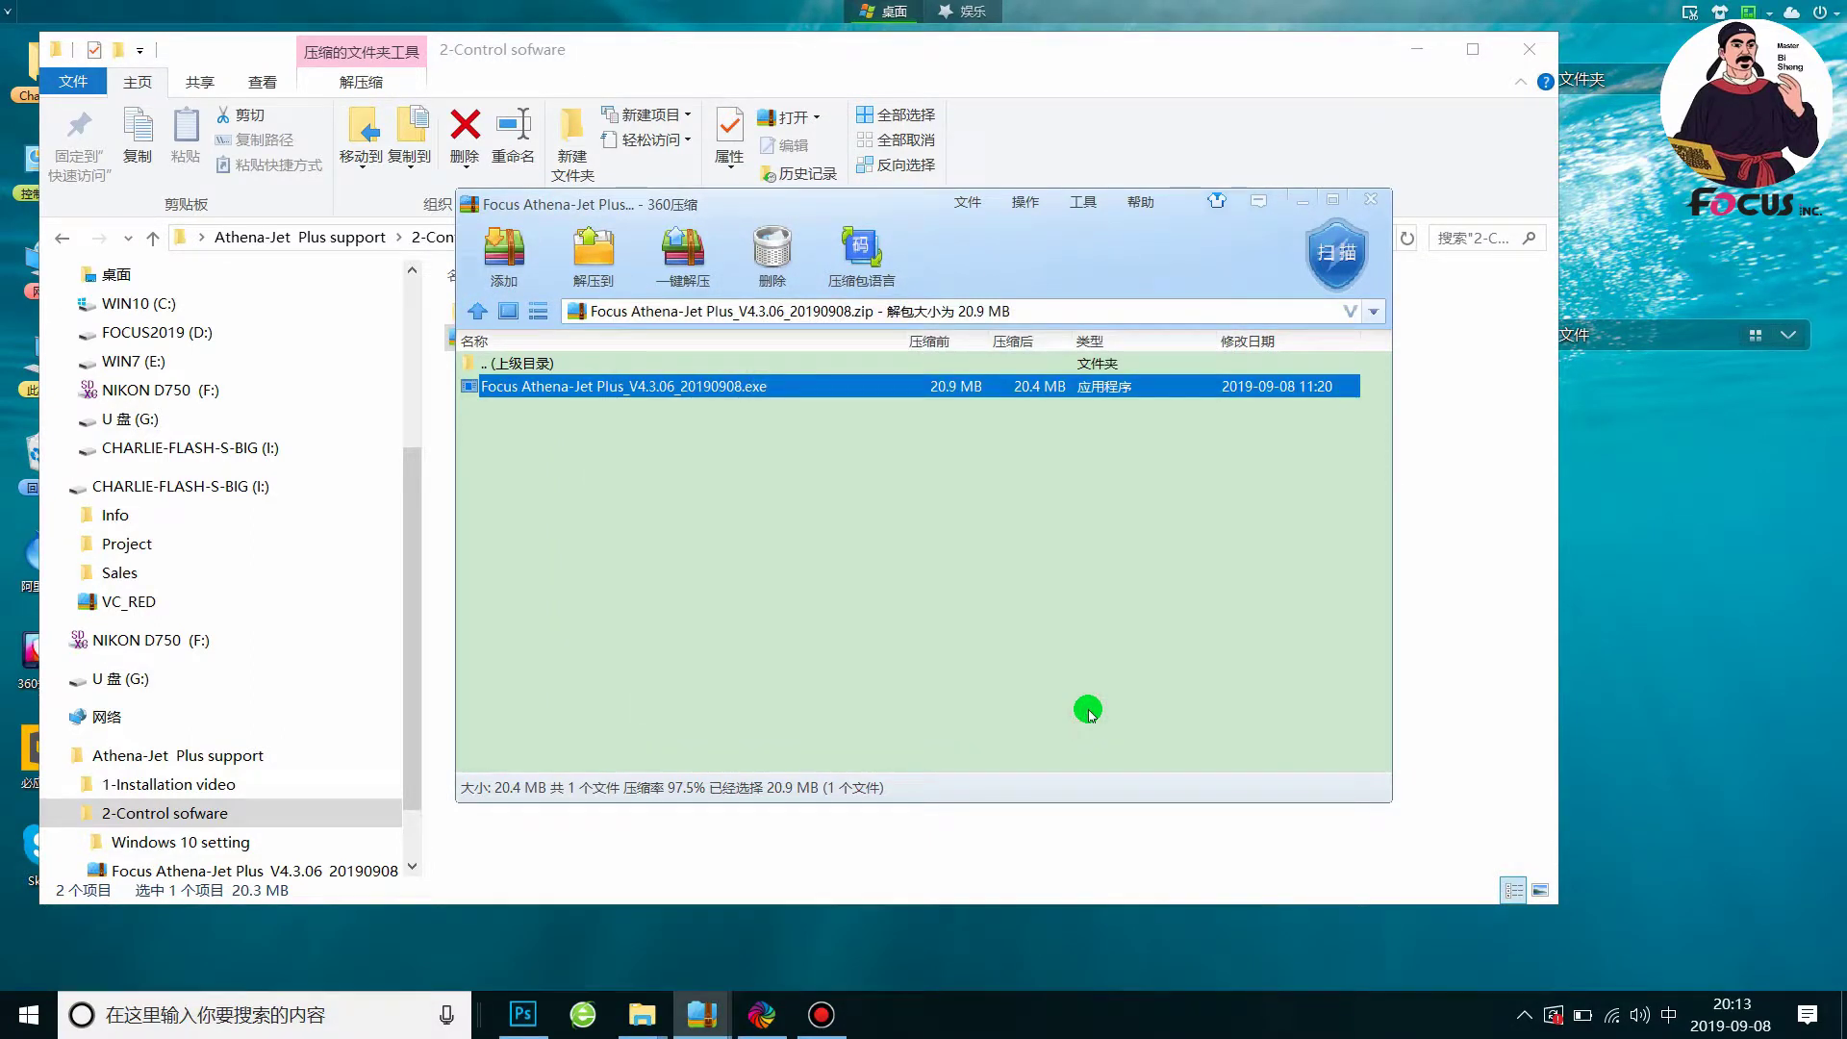
left_click(876, 614)
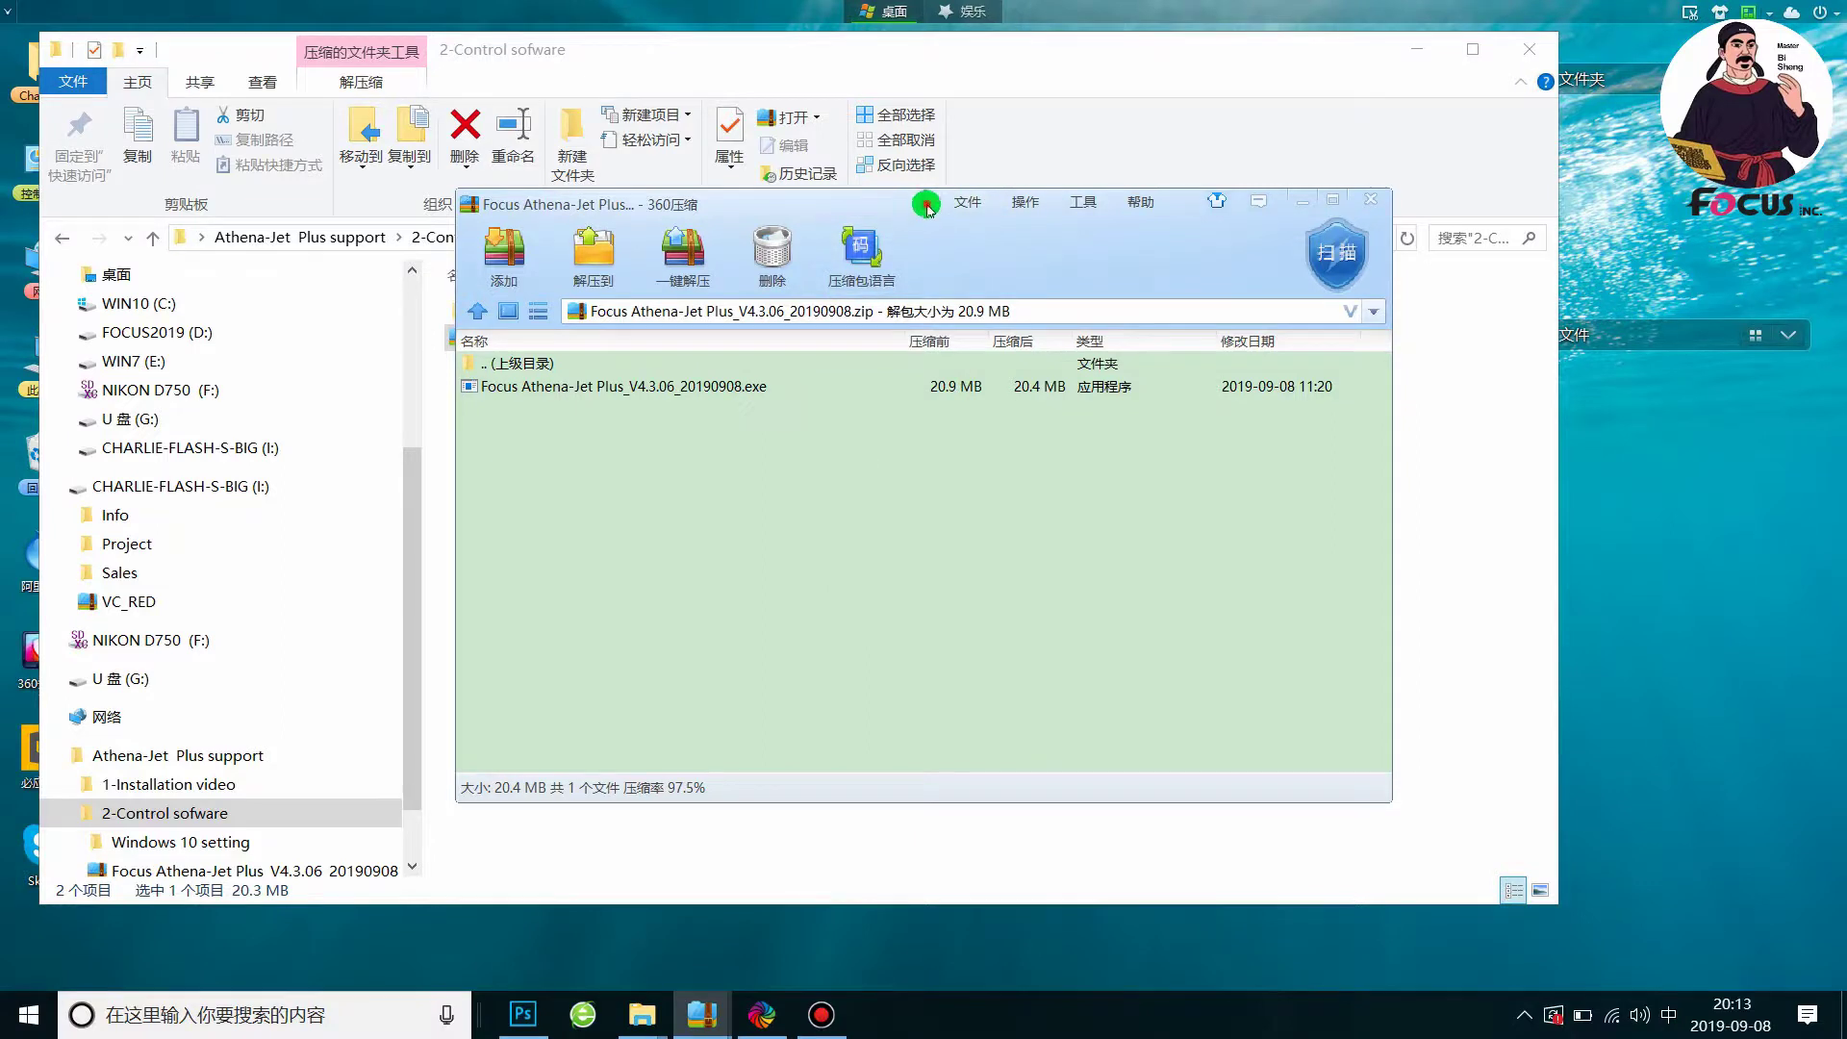
Close the 360压缩 archive window and minimize Explorer to reveal the desktop
left_click_drag(929, 204, 974, 361)
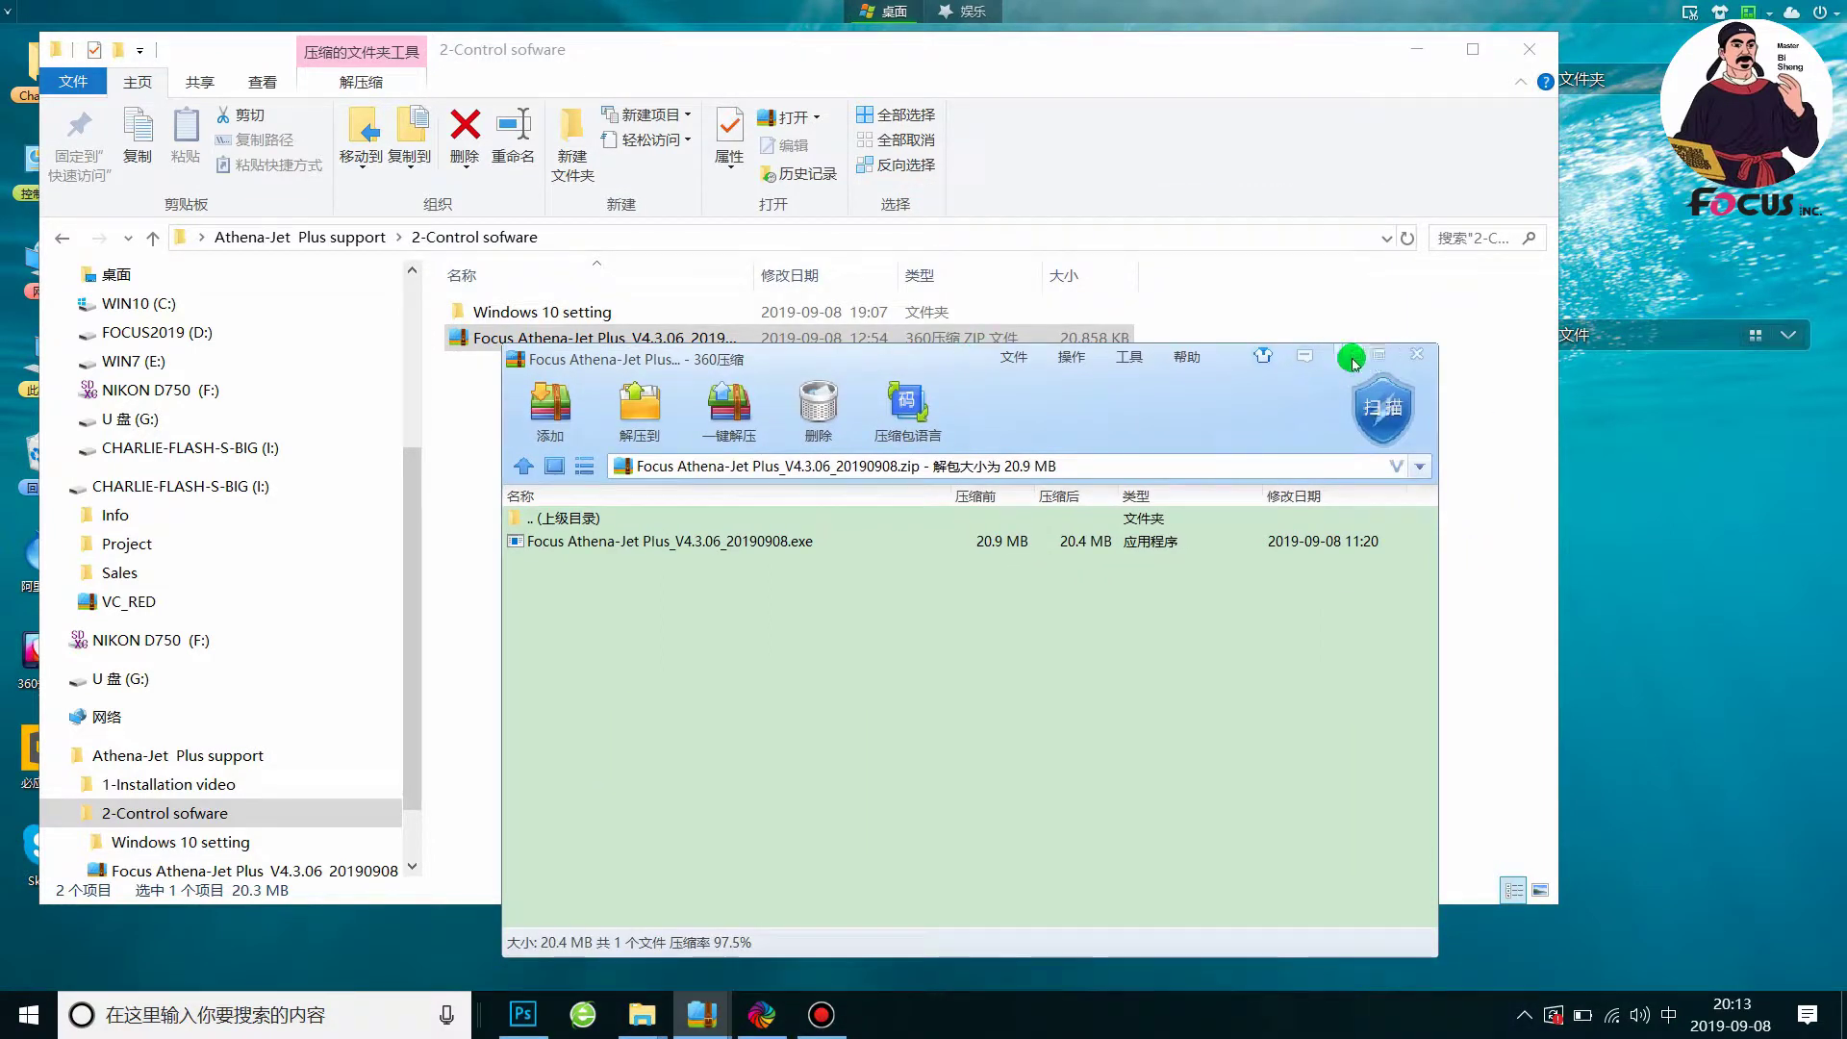
left_click(1415, 357)
left_click(1169, 534)
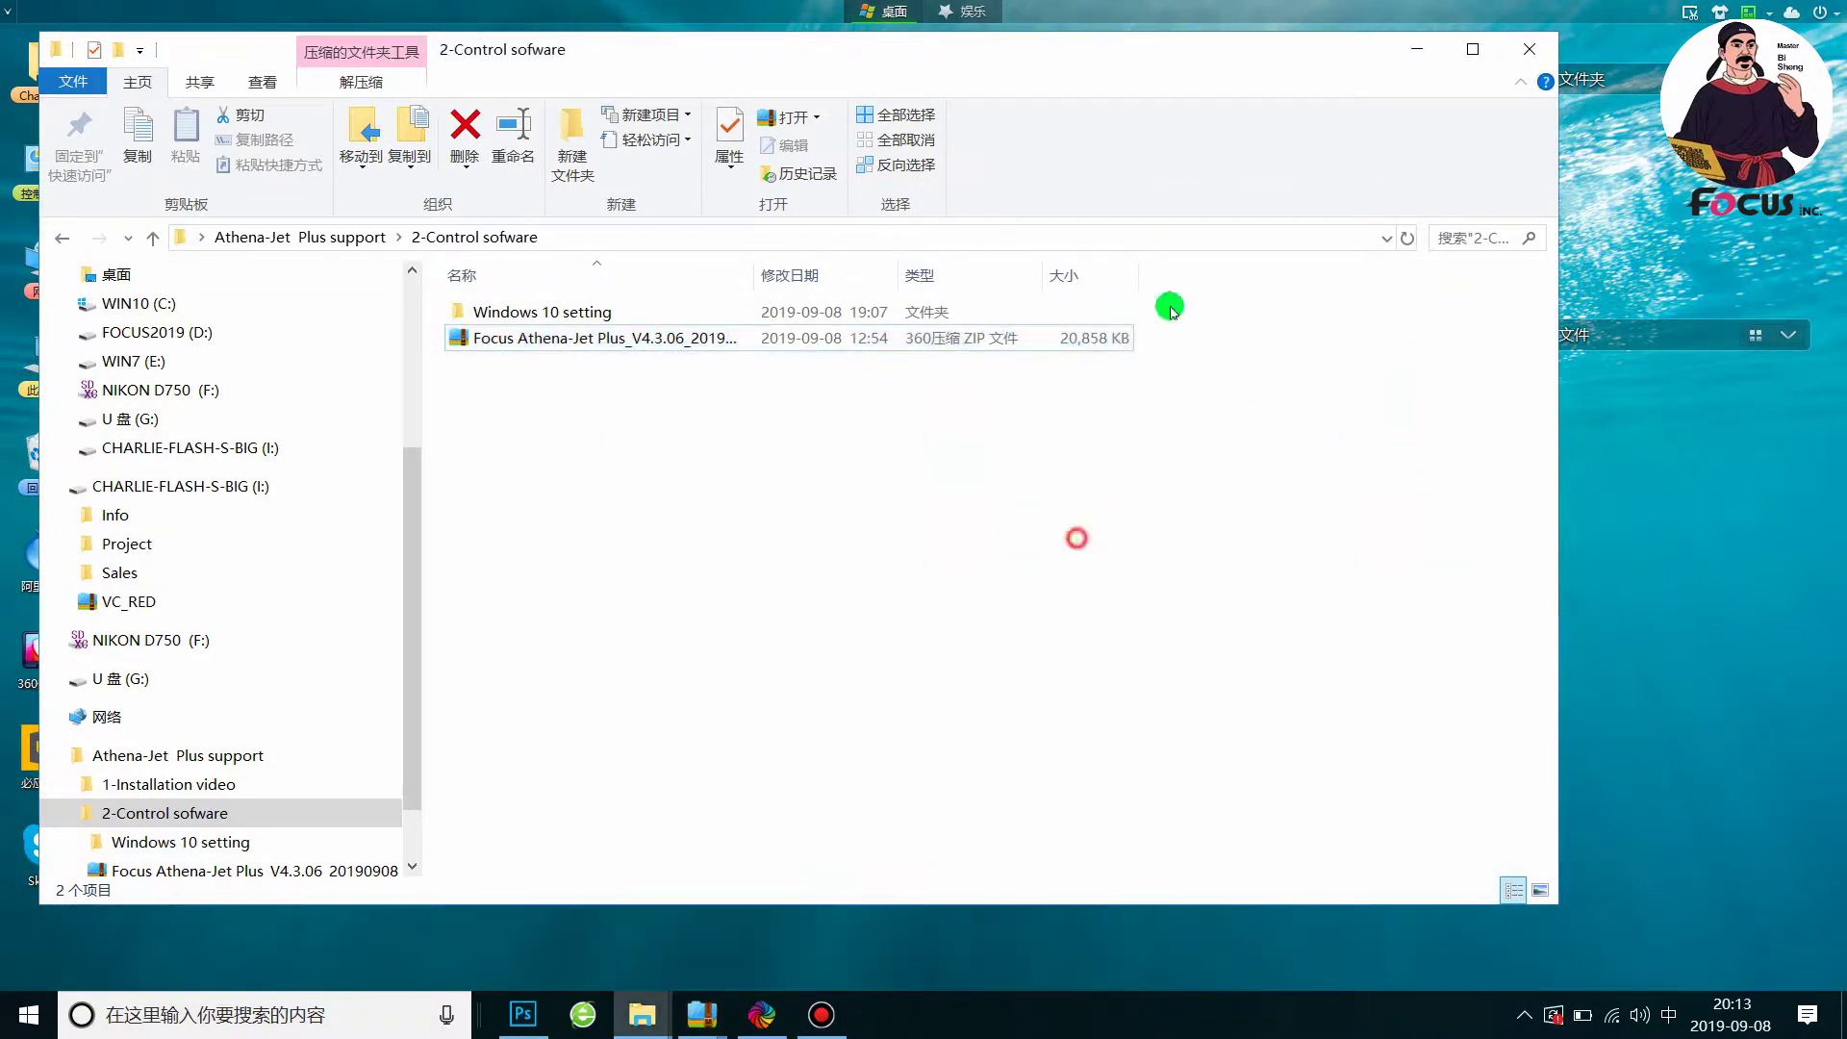
left_click(1423, 48)
Launch Focus Athena-Jet Plus from its desktop shortcut and dismiss the 'Printer not found!' warning
left_click(264, 469)
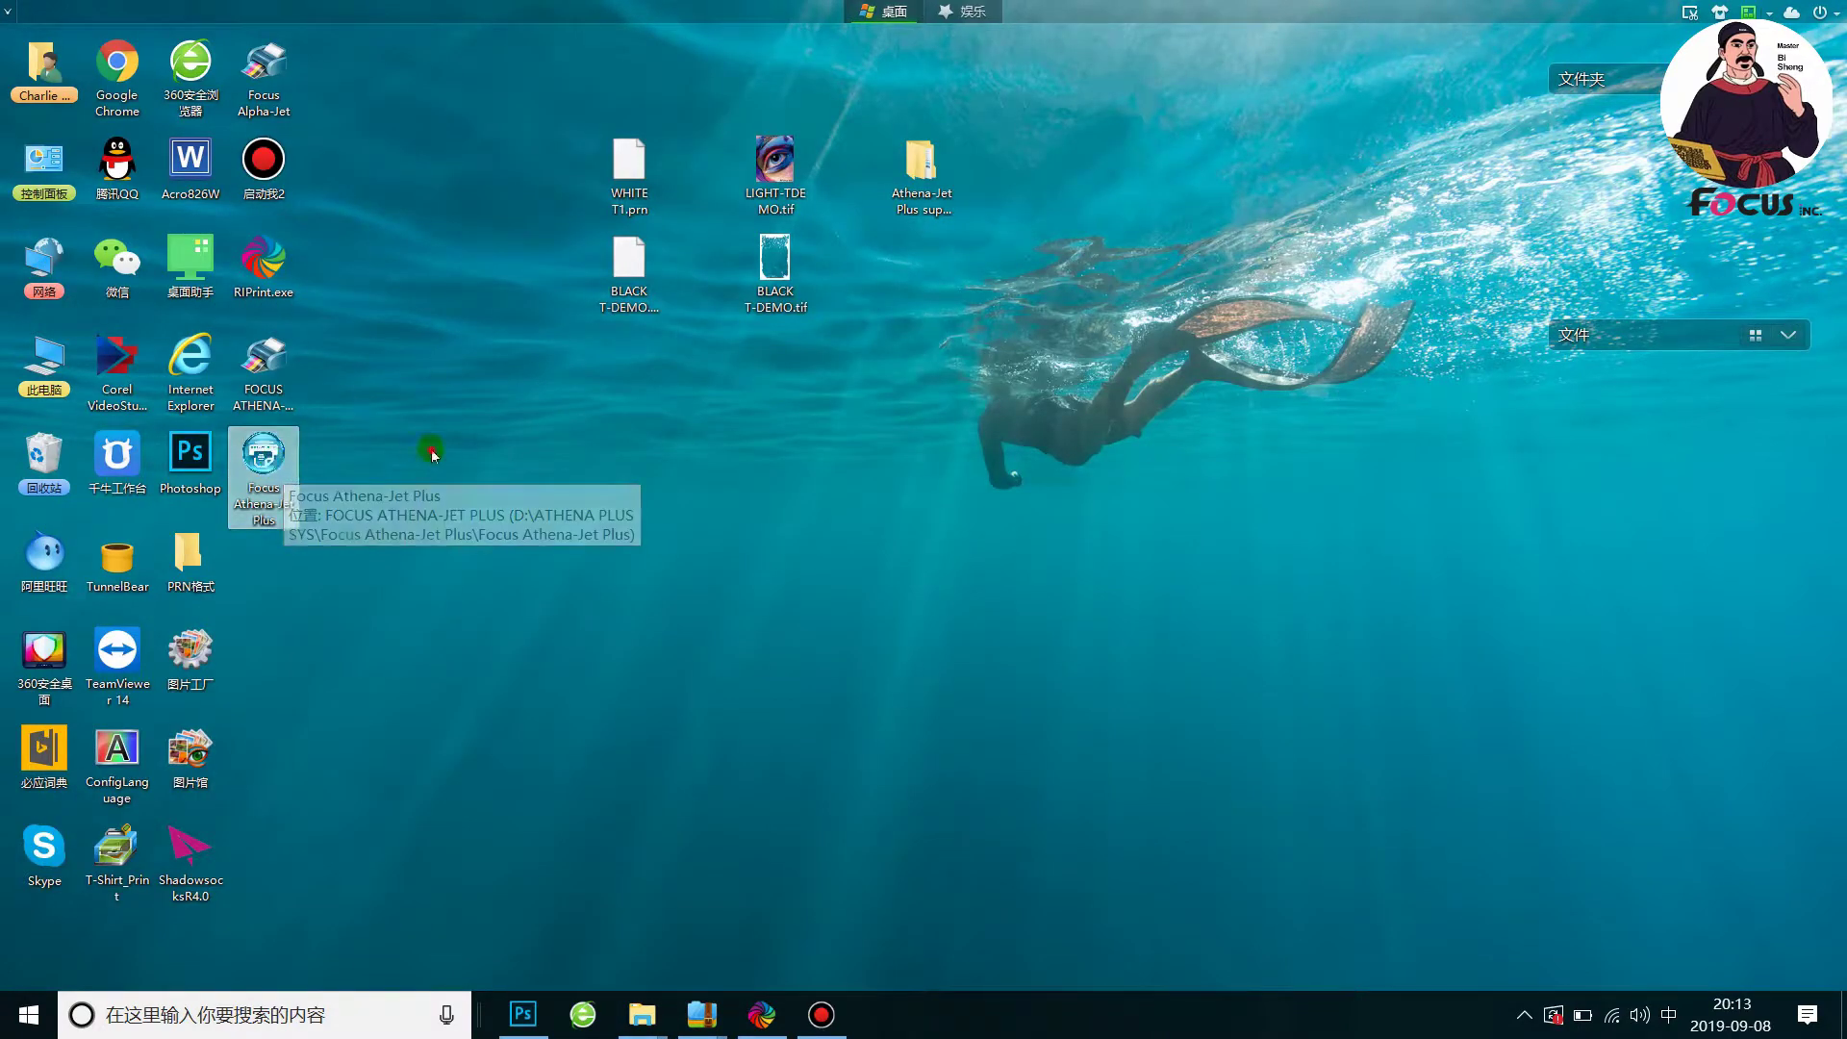
double_click(291, 469)
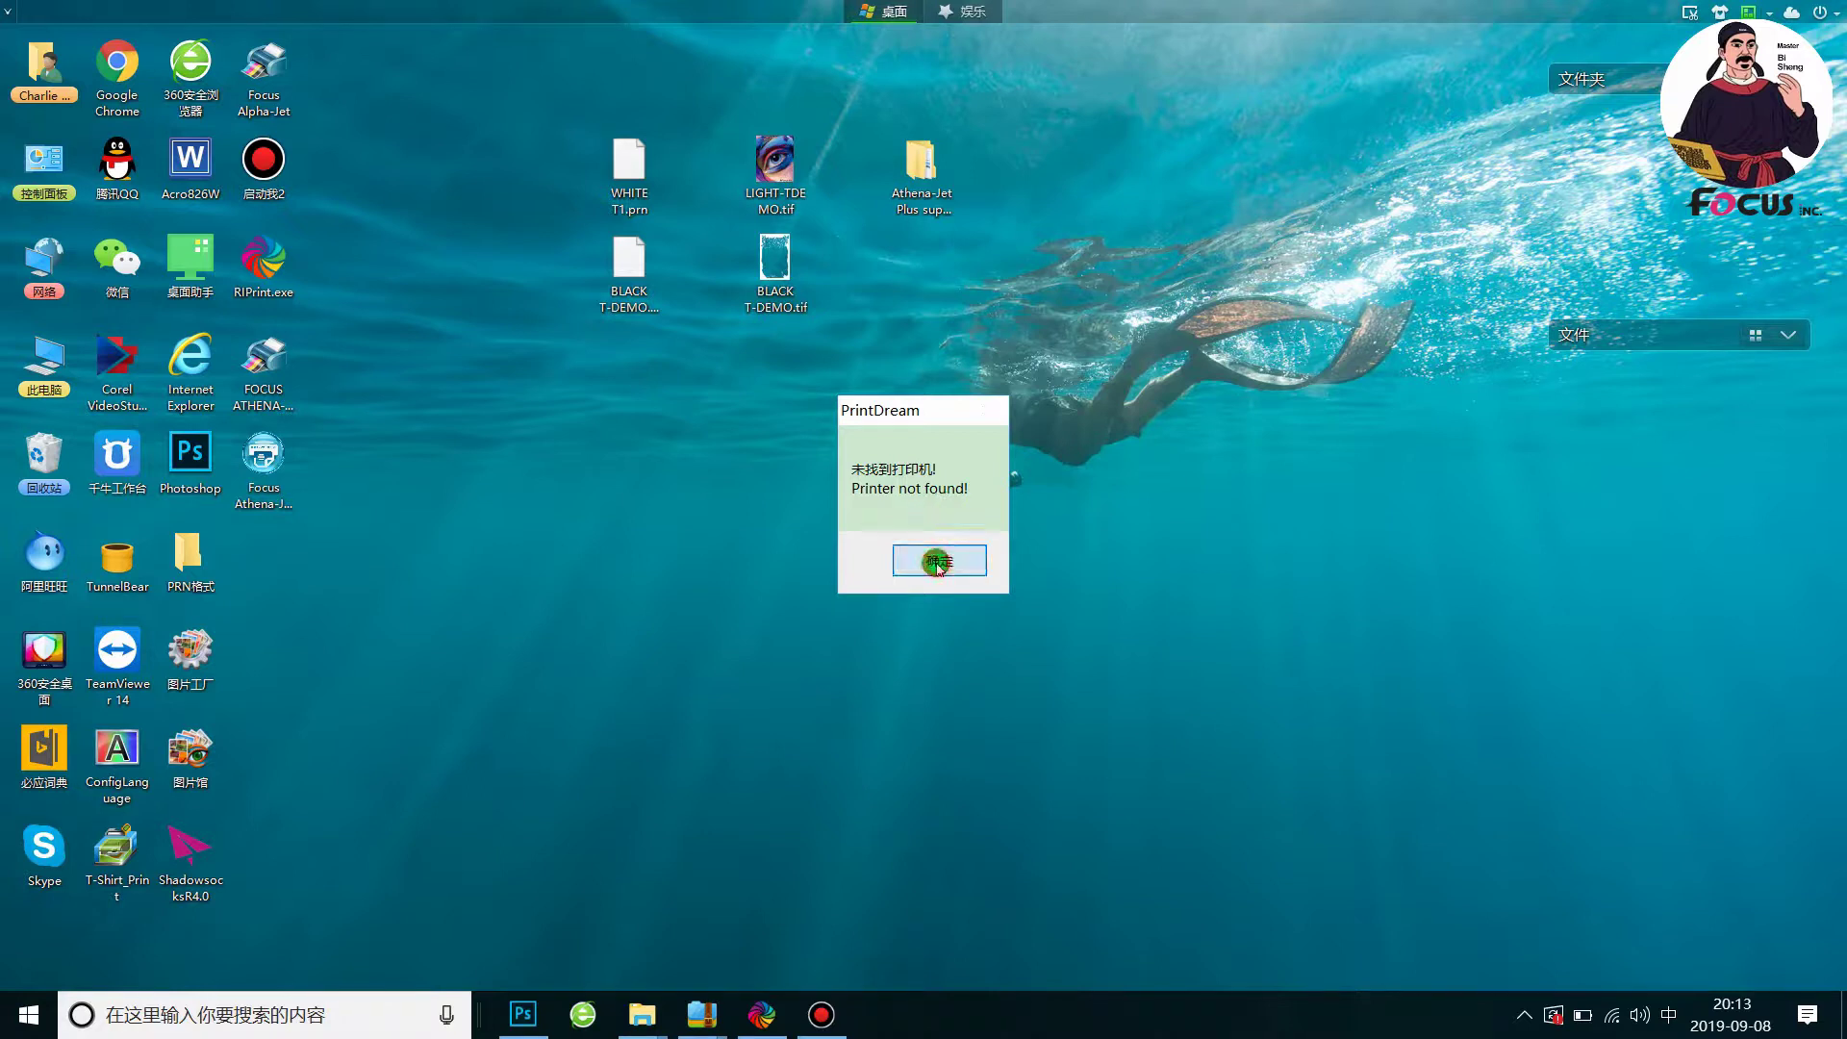
left_click(939, 561)
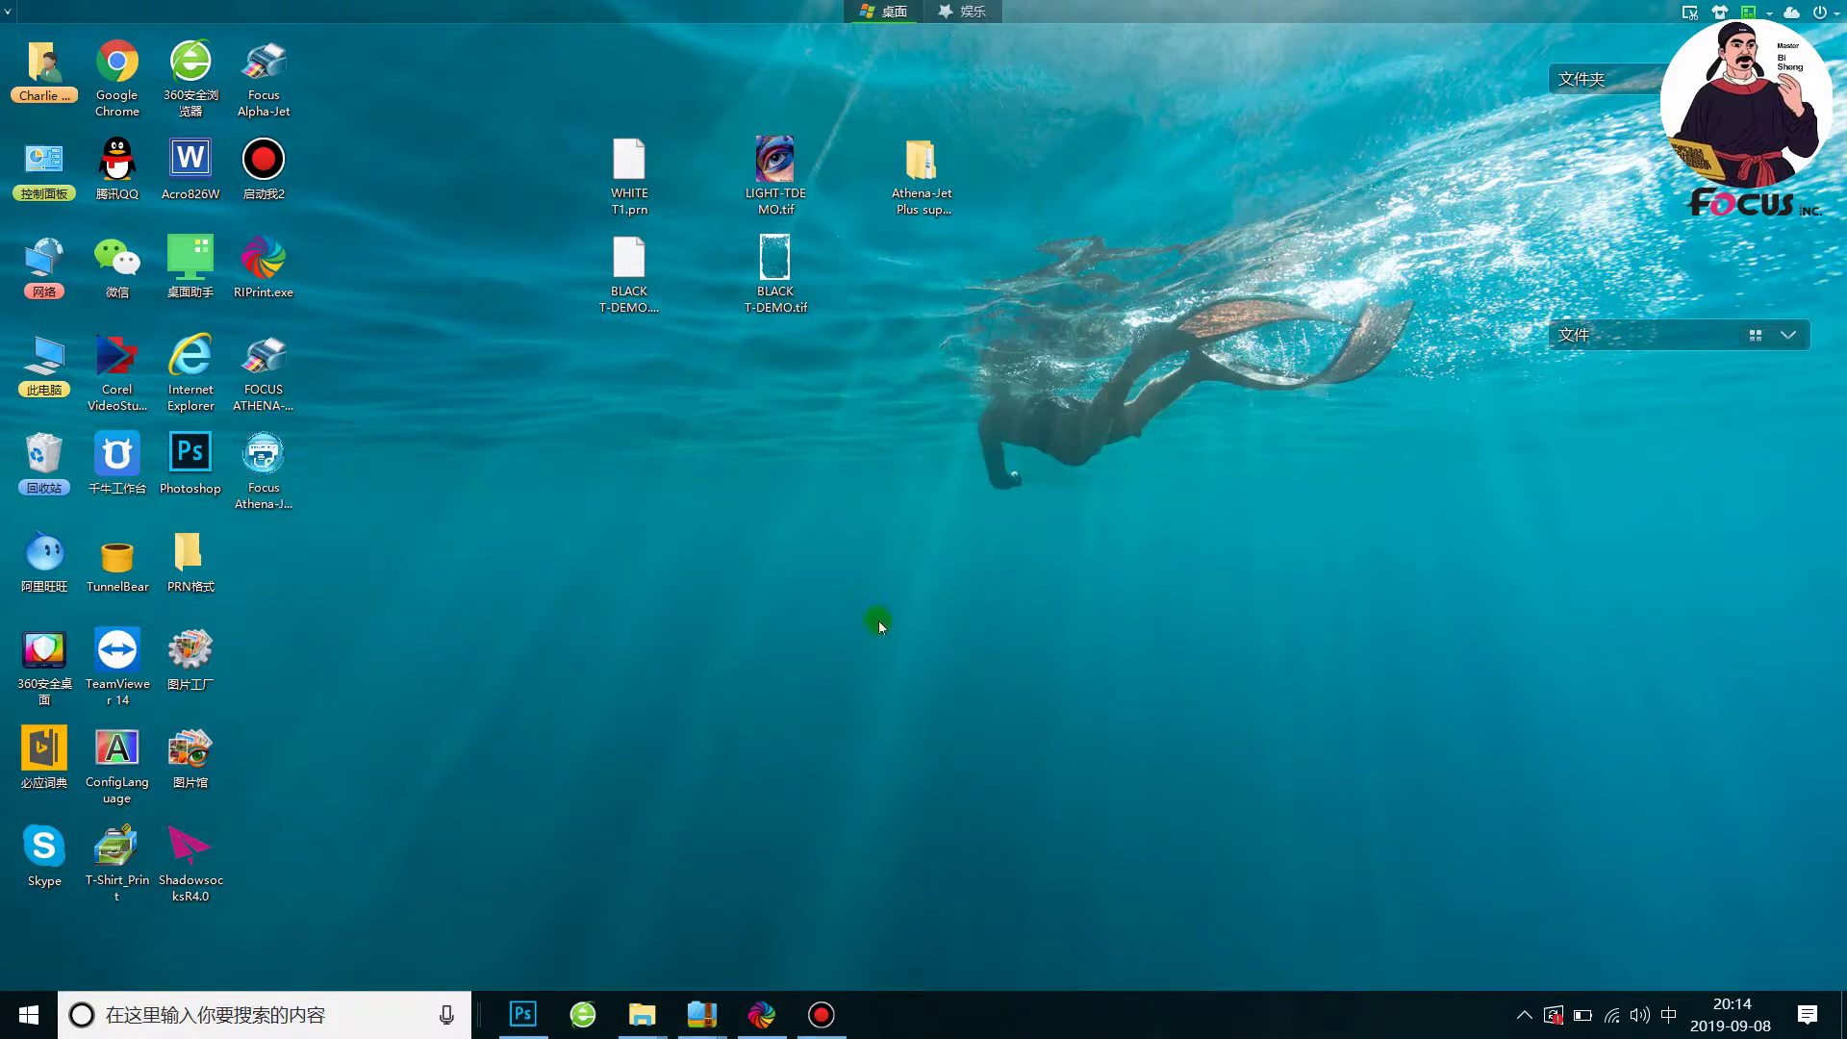
Bring the support folder window forward and go into the 3-RIP software subfolder
left_click(643, 1016)
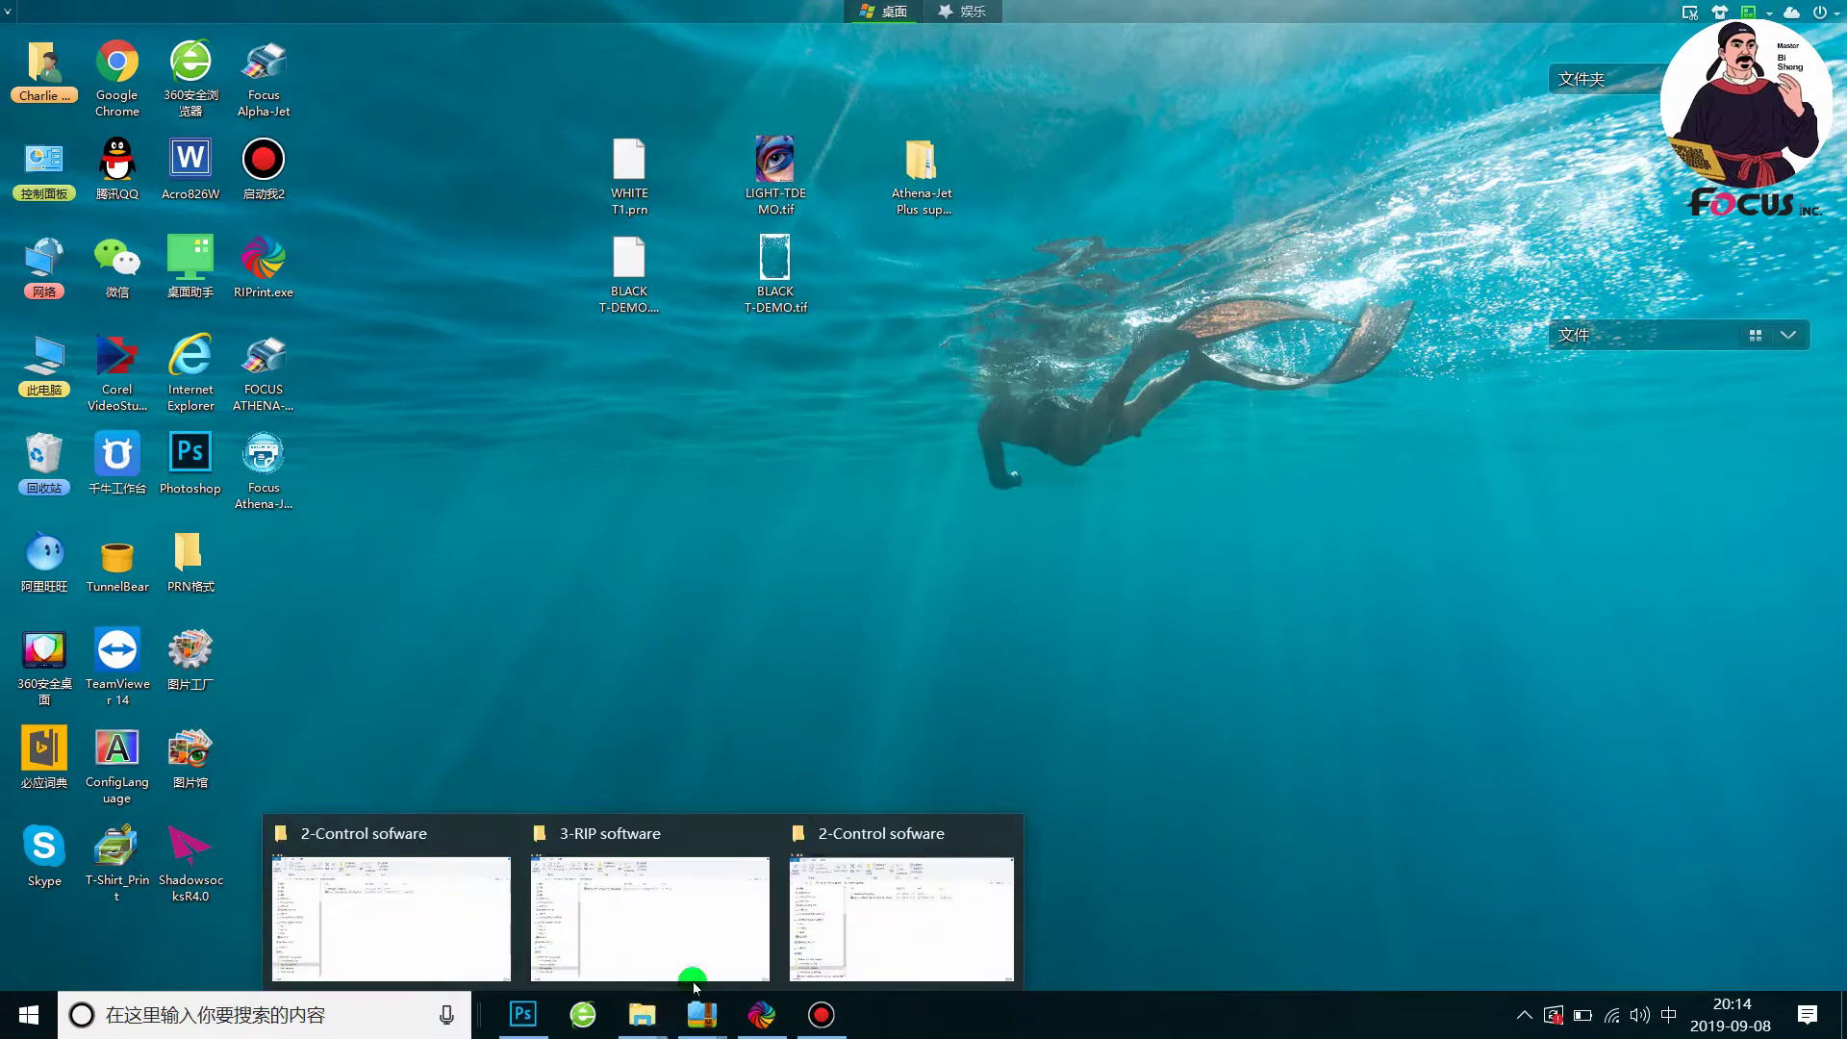
left_click(644, 907)
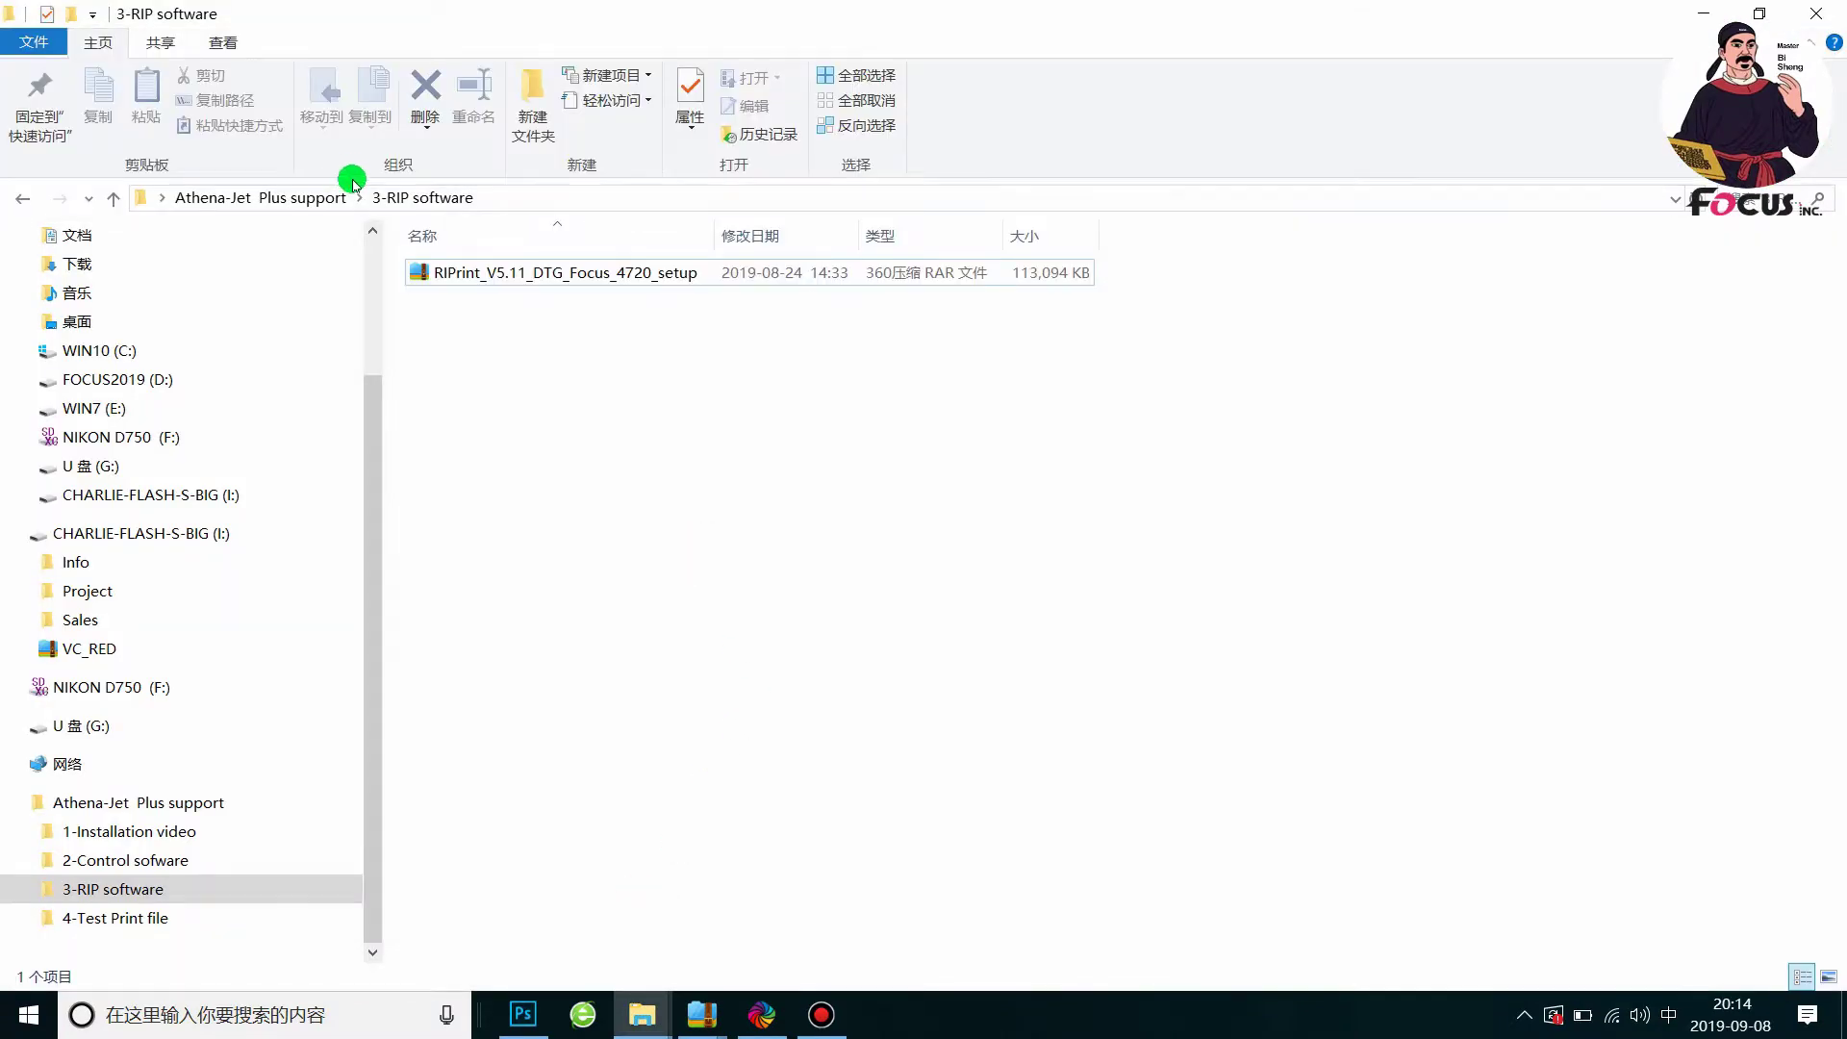
left_click(261, 198)
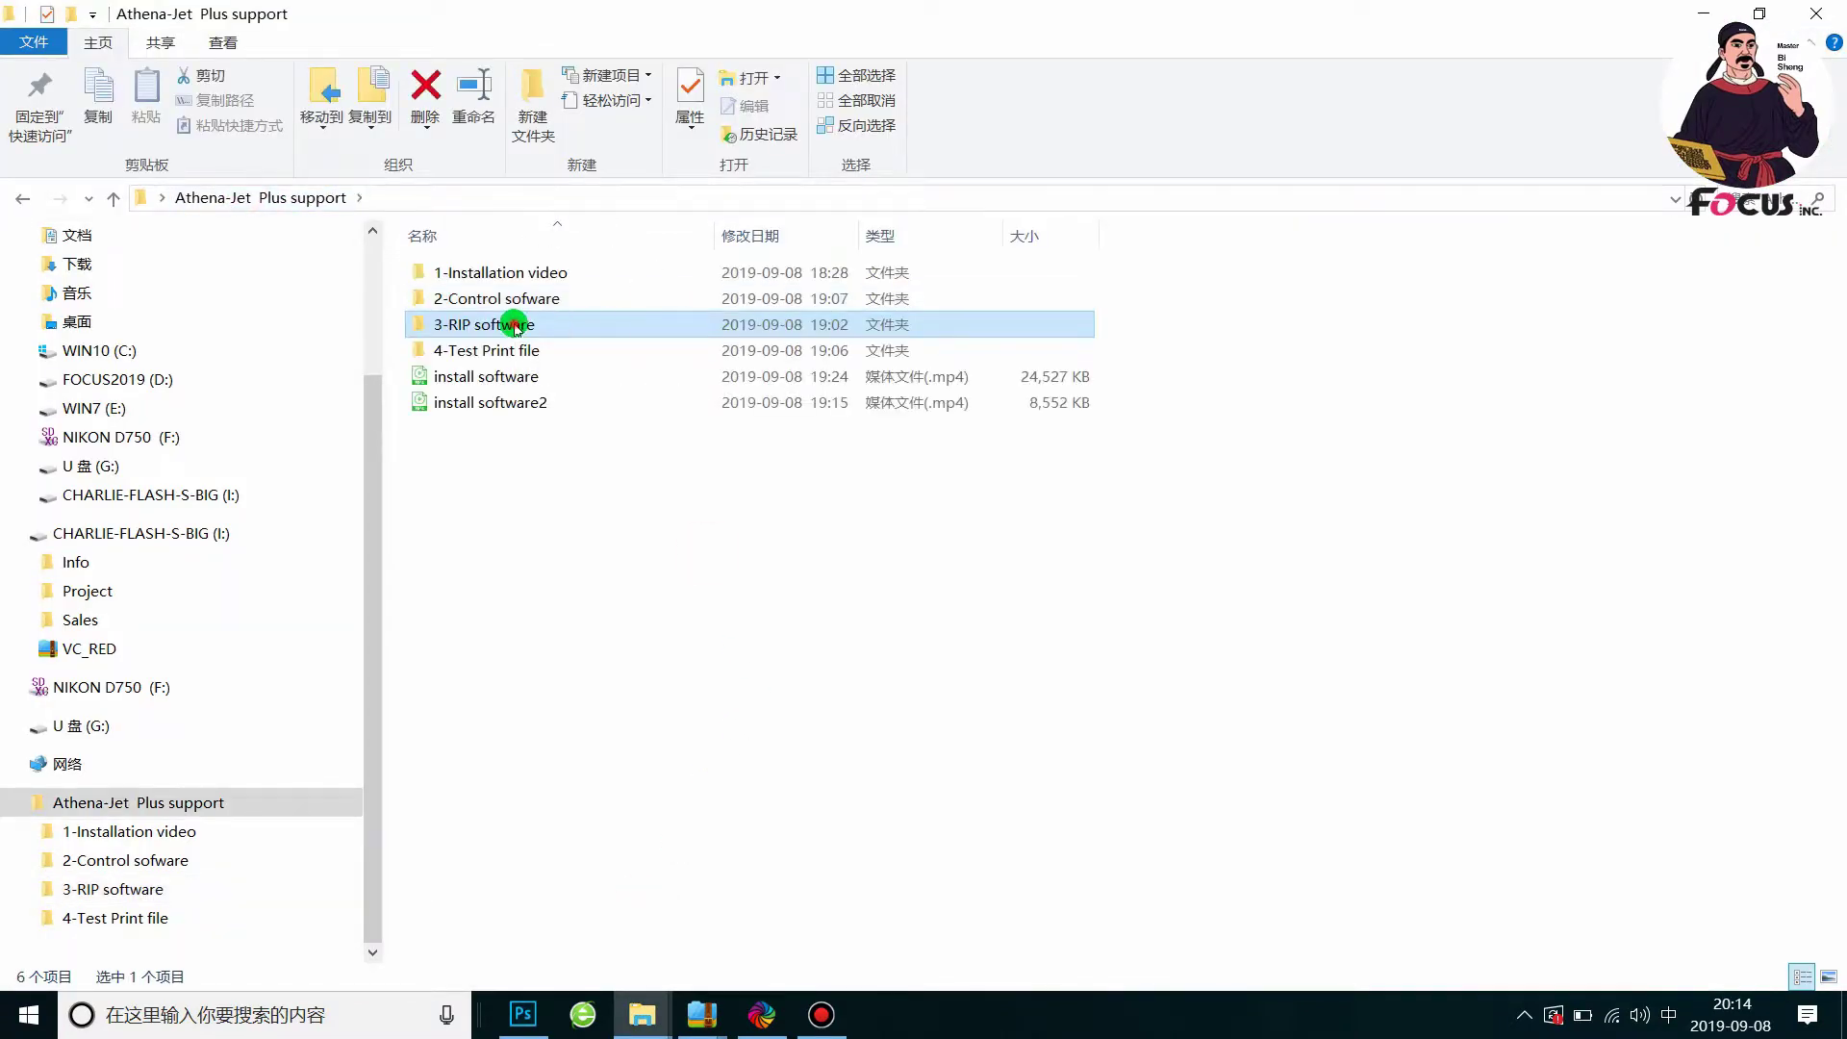
double_click(515, 326)
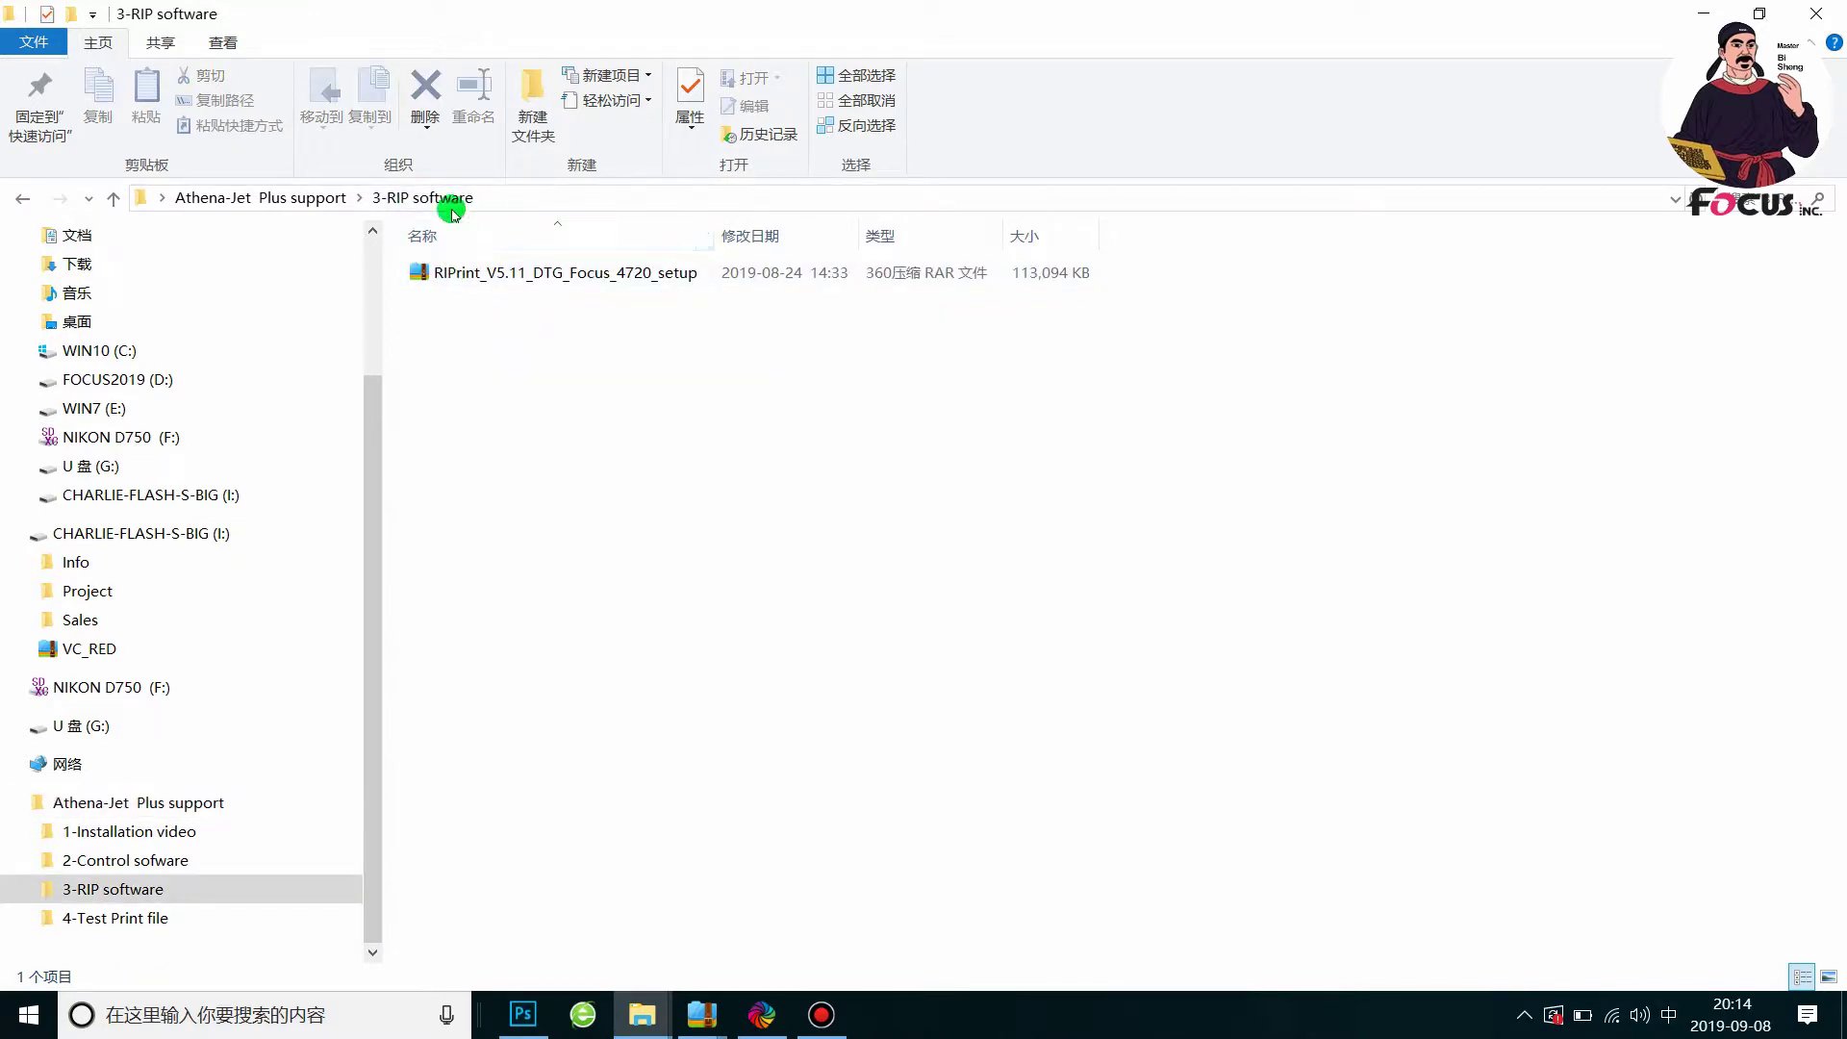
Launch RIPrint_V5.11_DTG_Focus_4720_setup.exe from the RIPrint setup archive
left_click(511, 274)
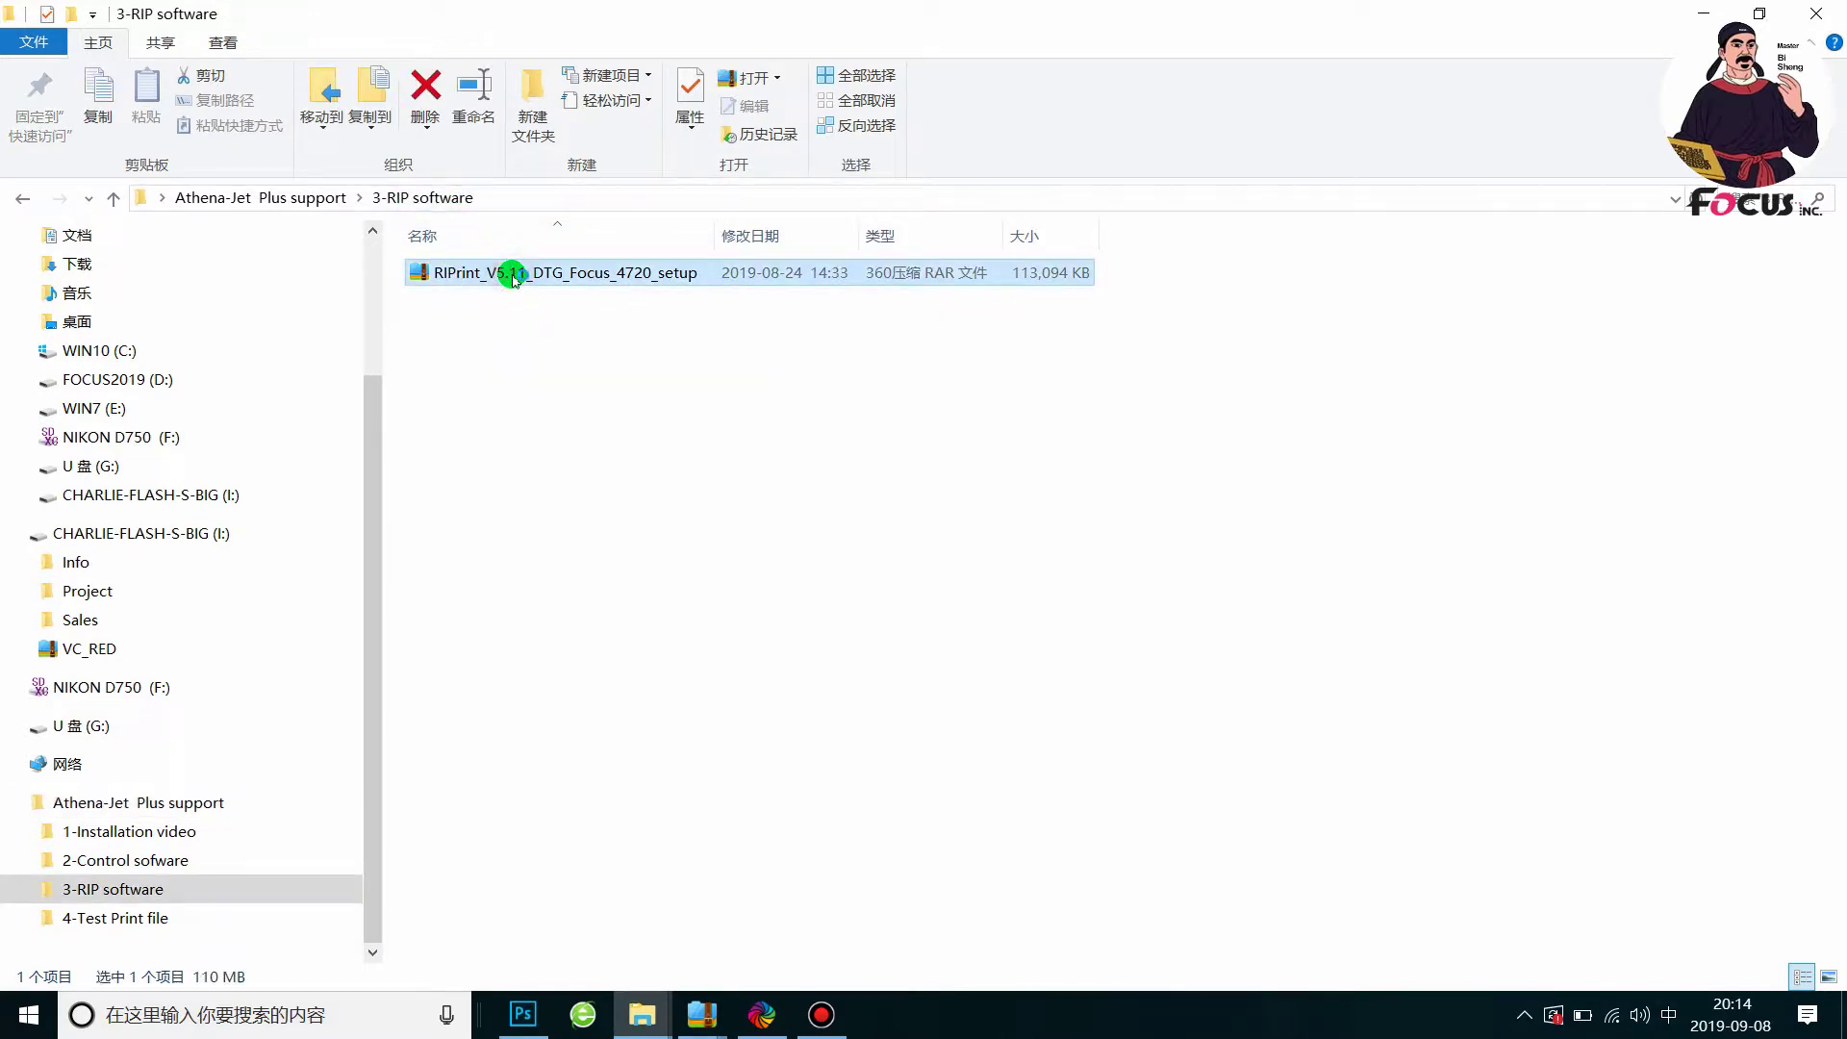
double_click(512, 276)
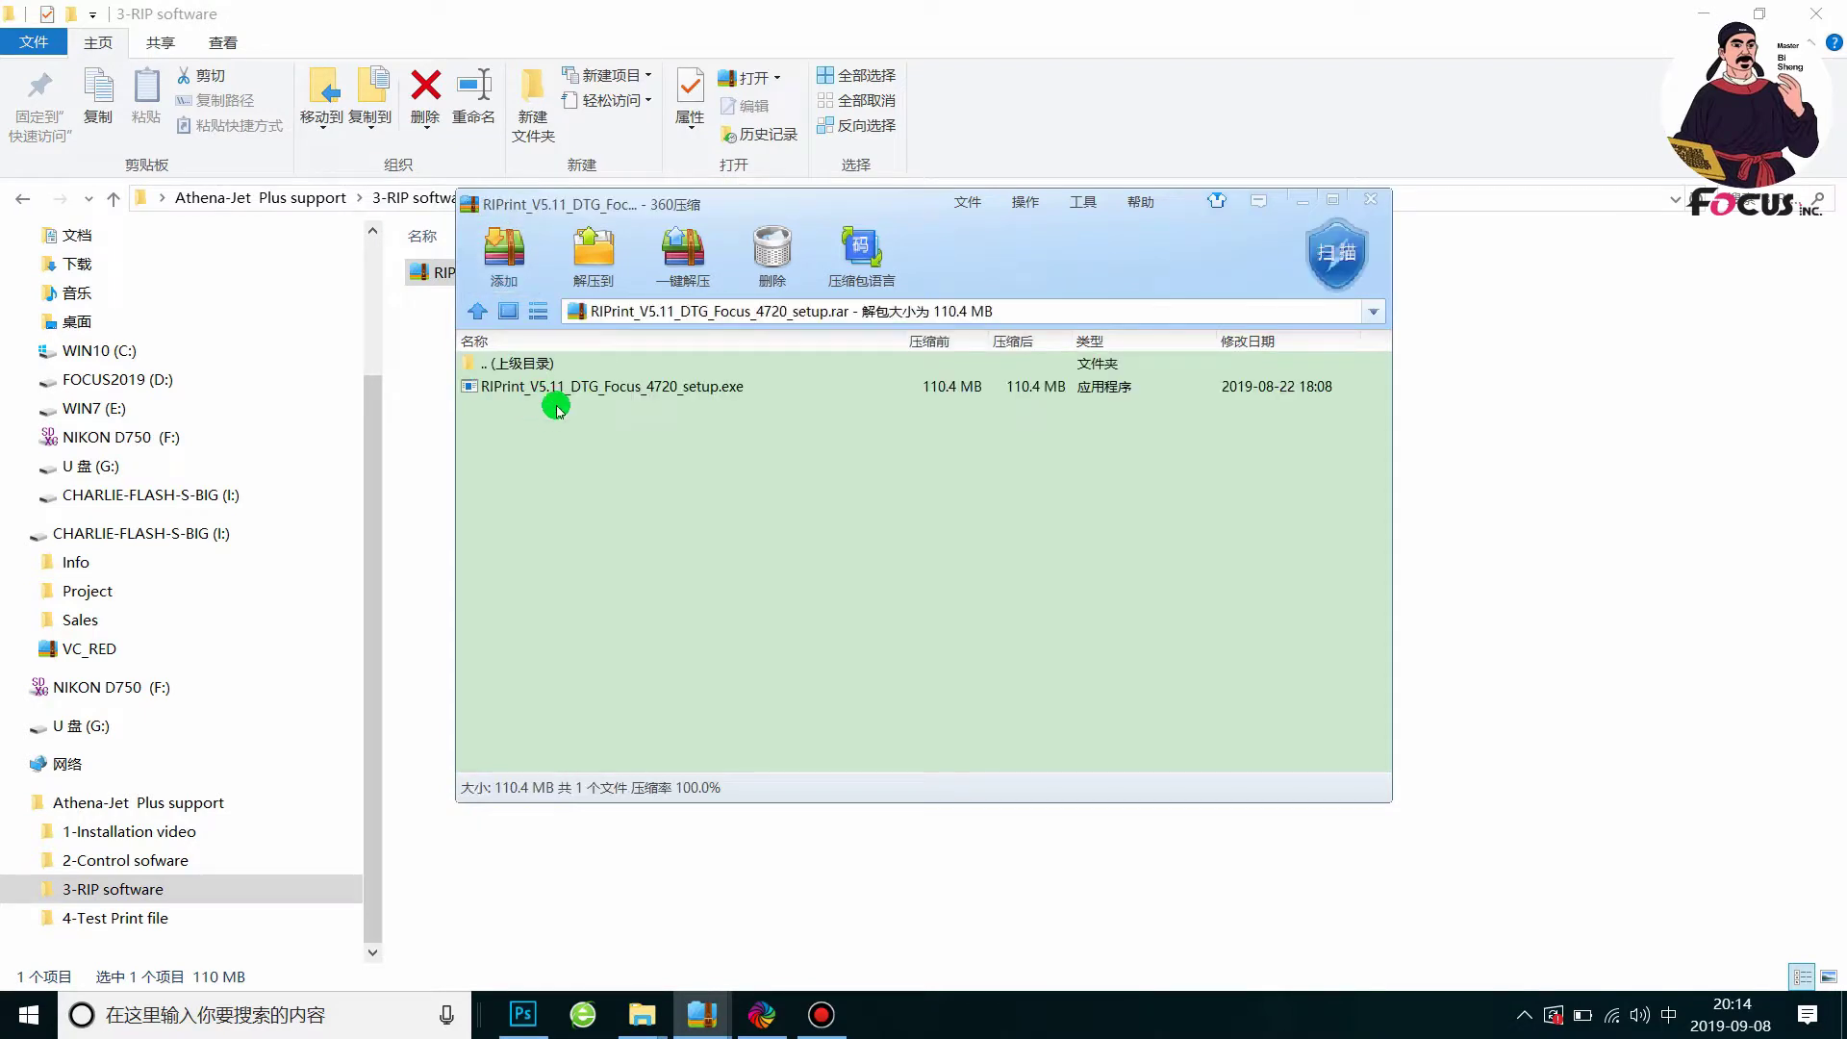
double_click(555, 387)
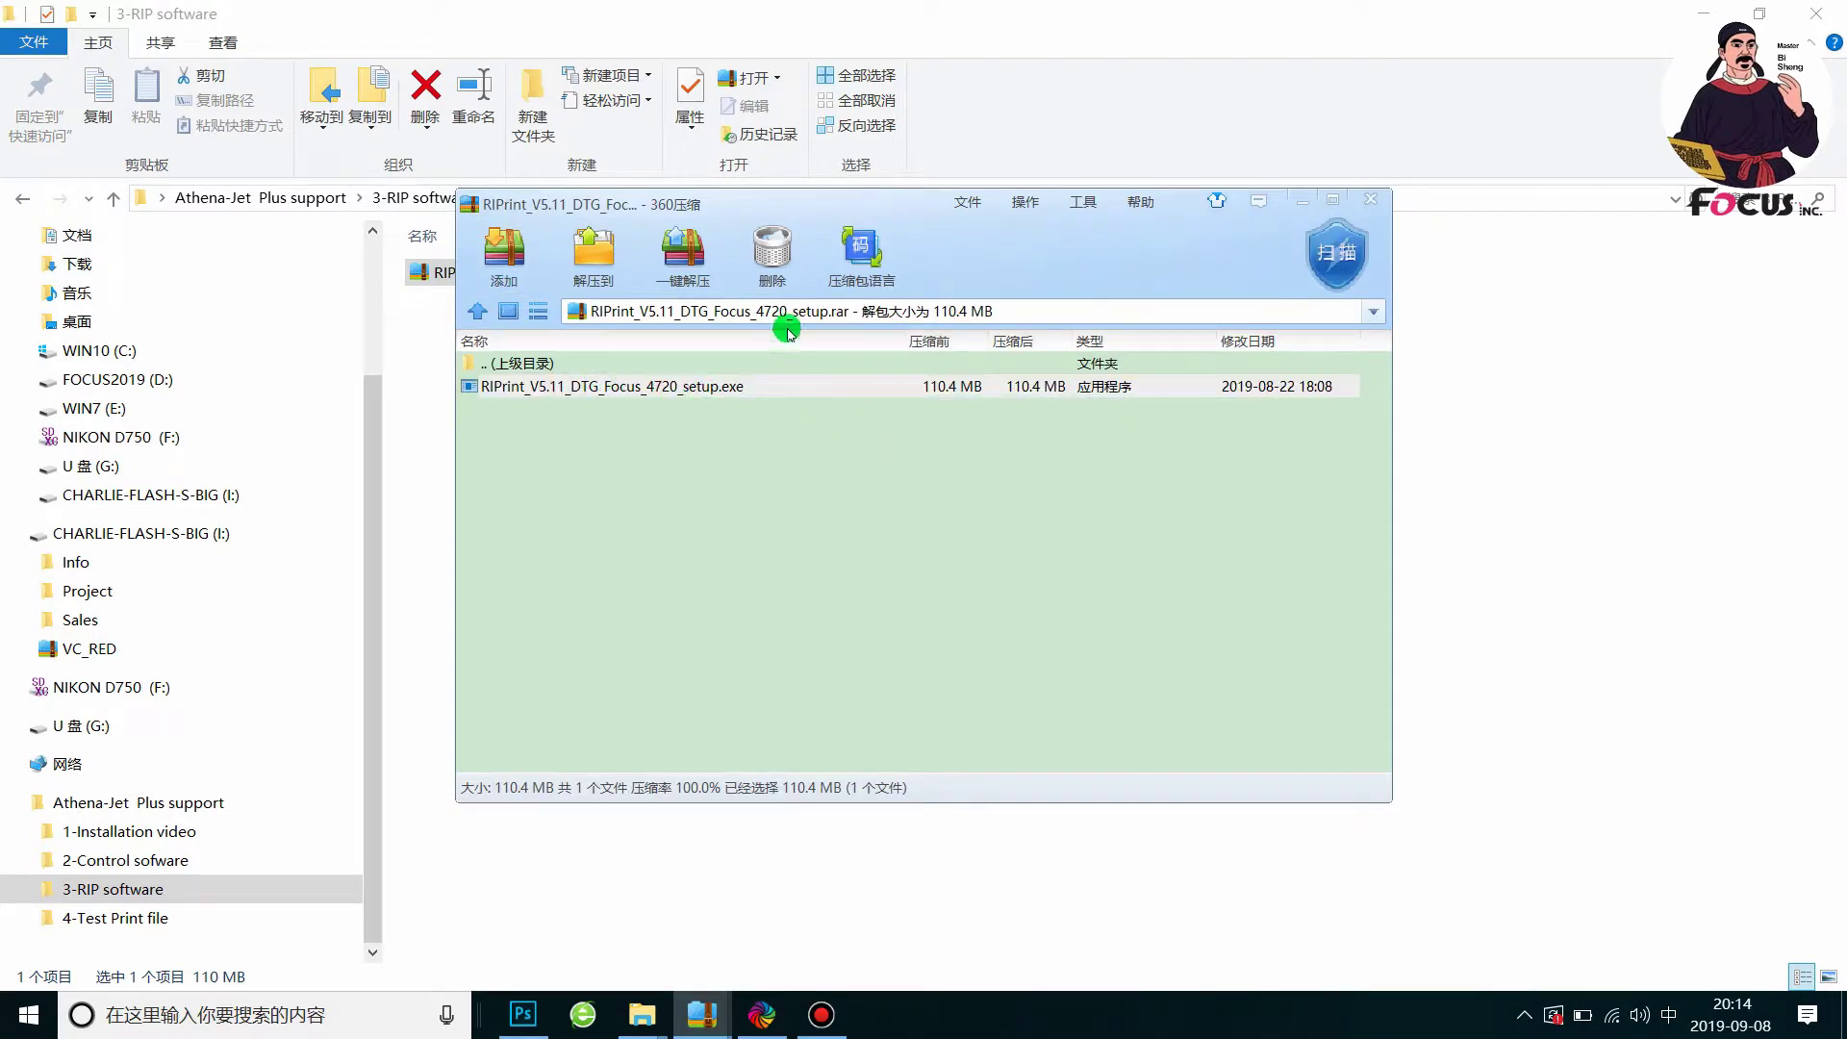
left_click(1116, 387)
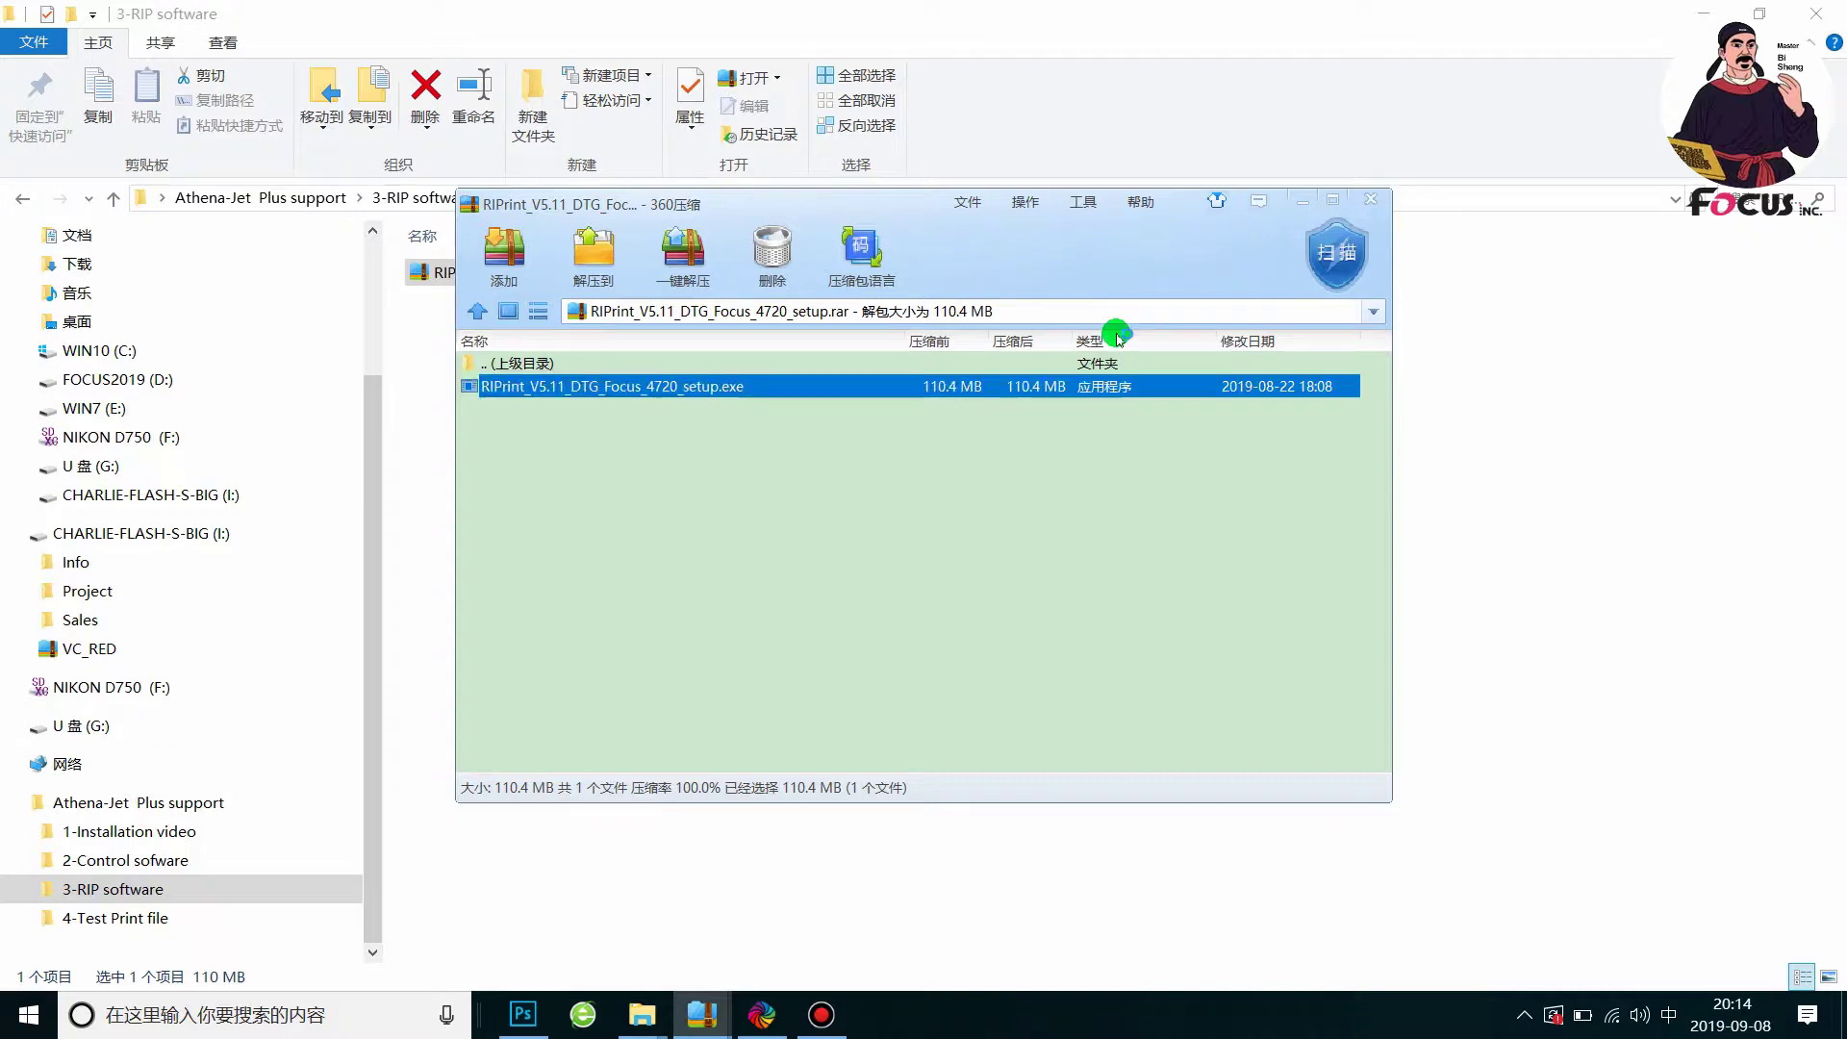
left_click(943, 421)
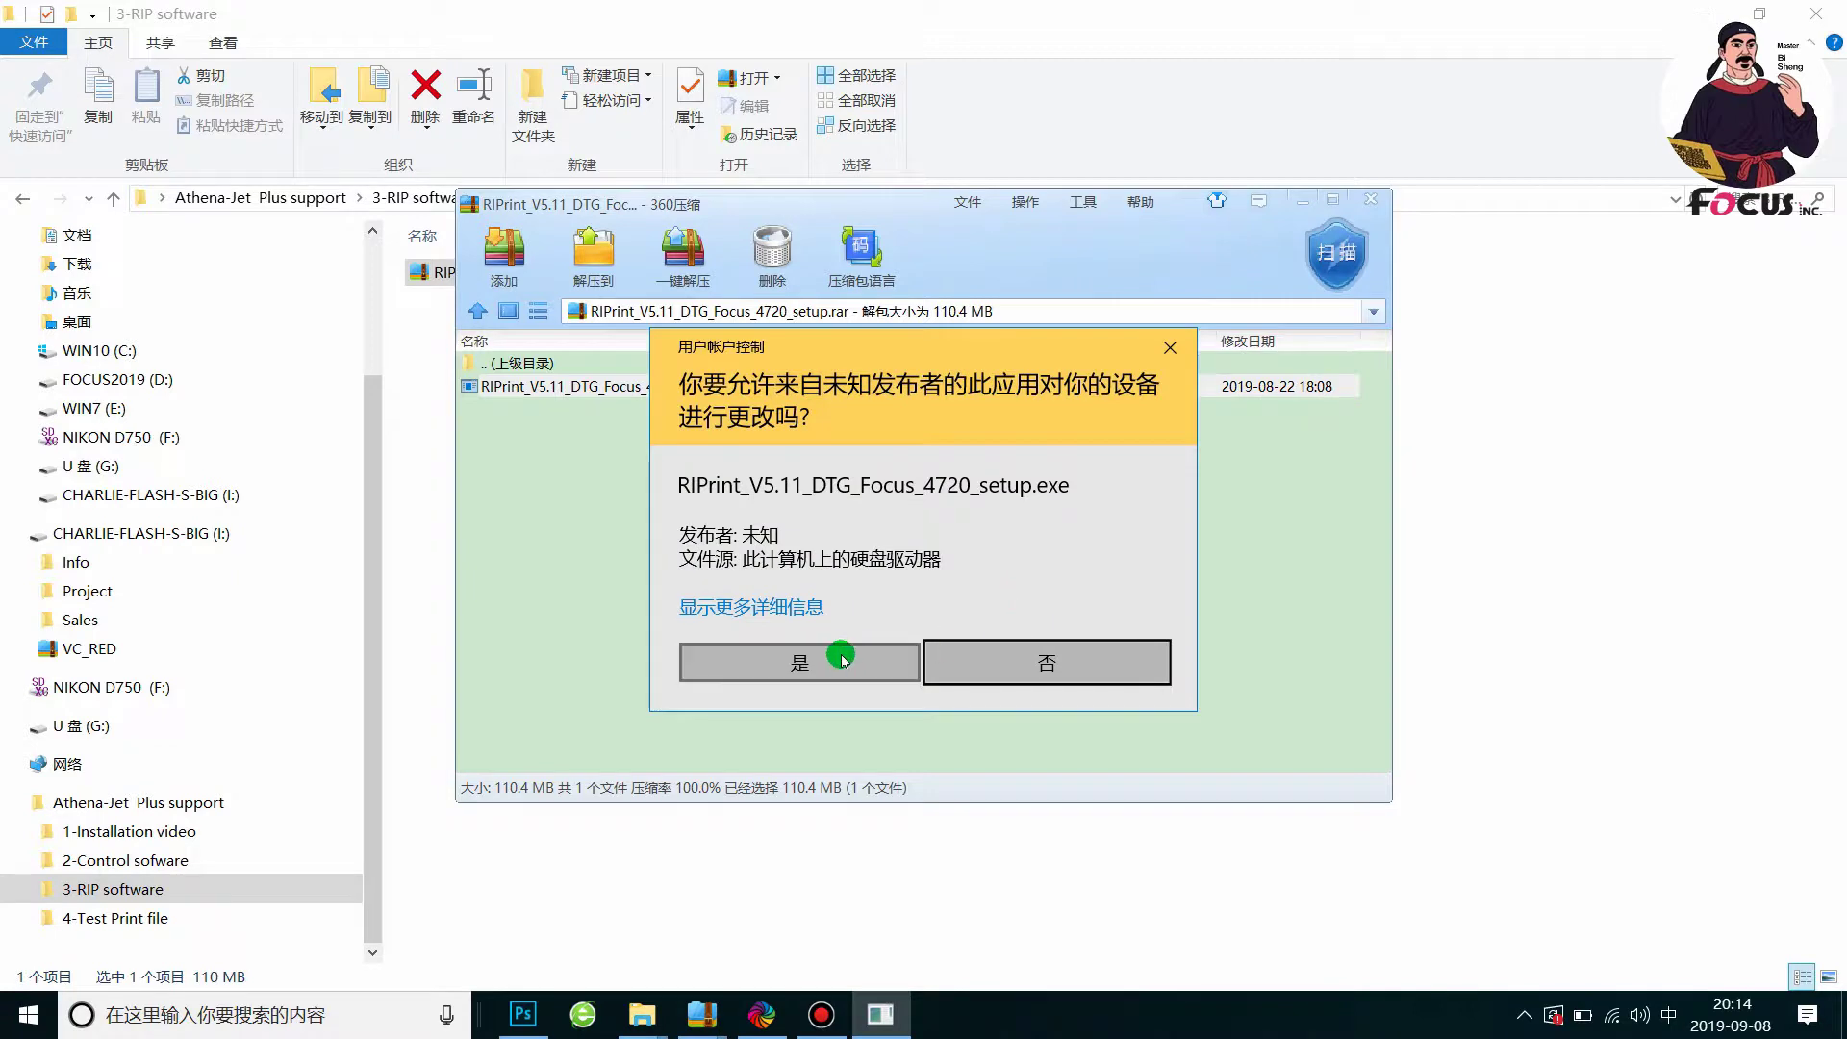
Allow the setup, choose English as installer language and proceed to the install location page
left_click(848, 660)
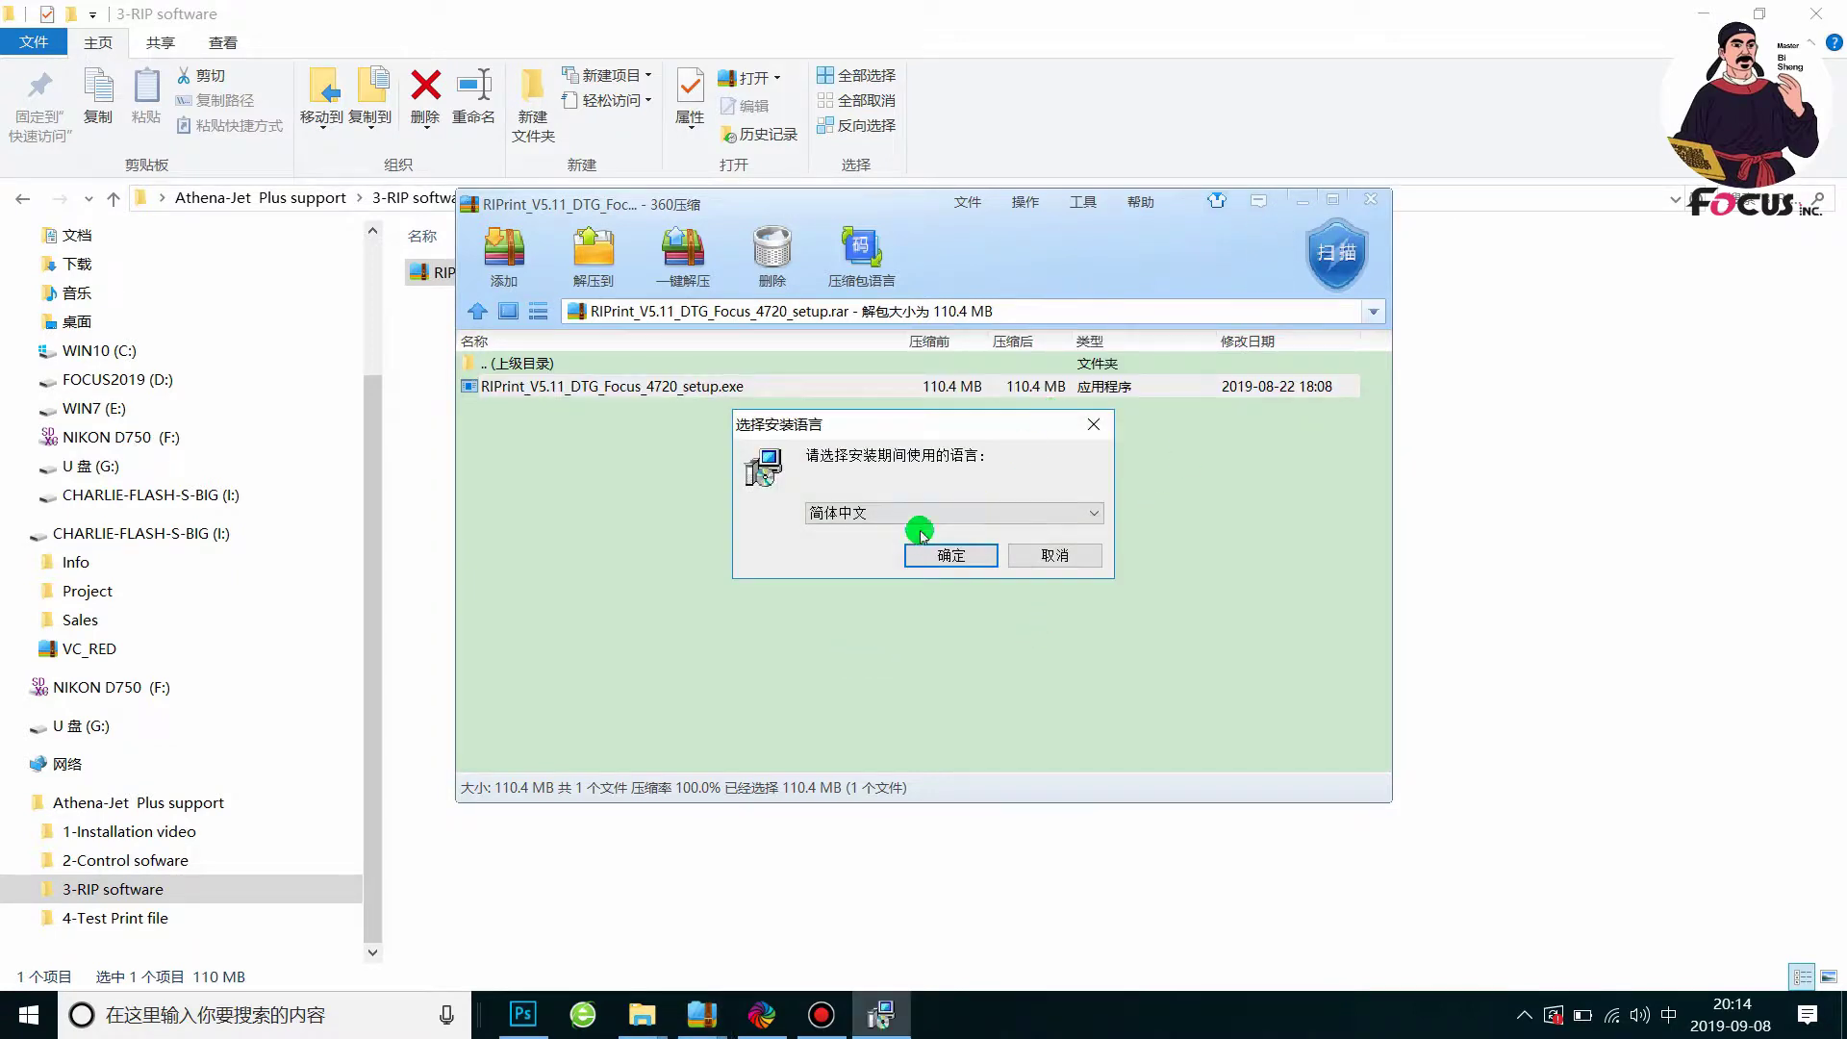
left_click(916, 514)
left_click(866, 533)
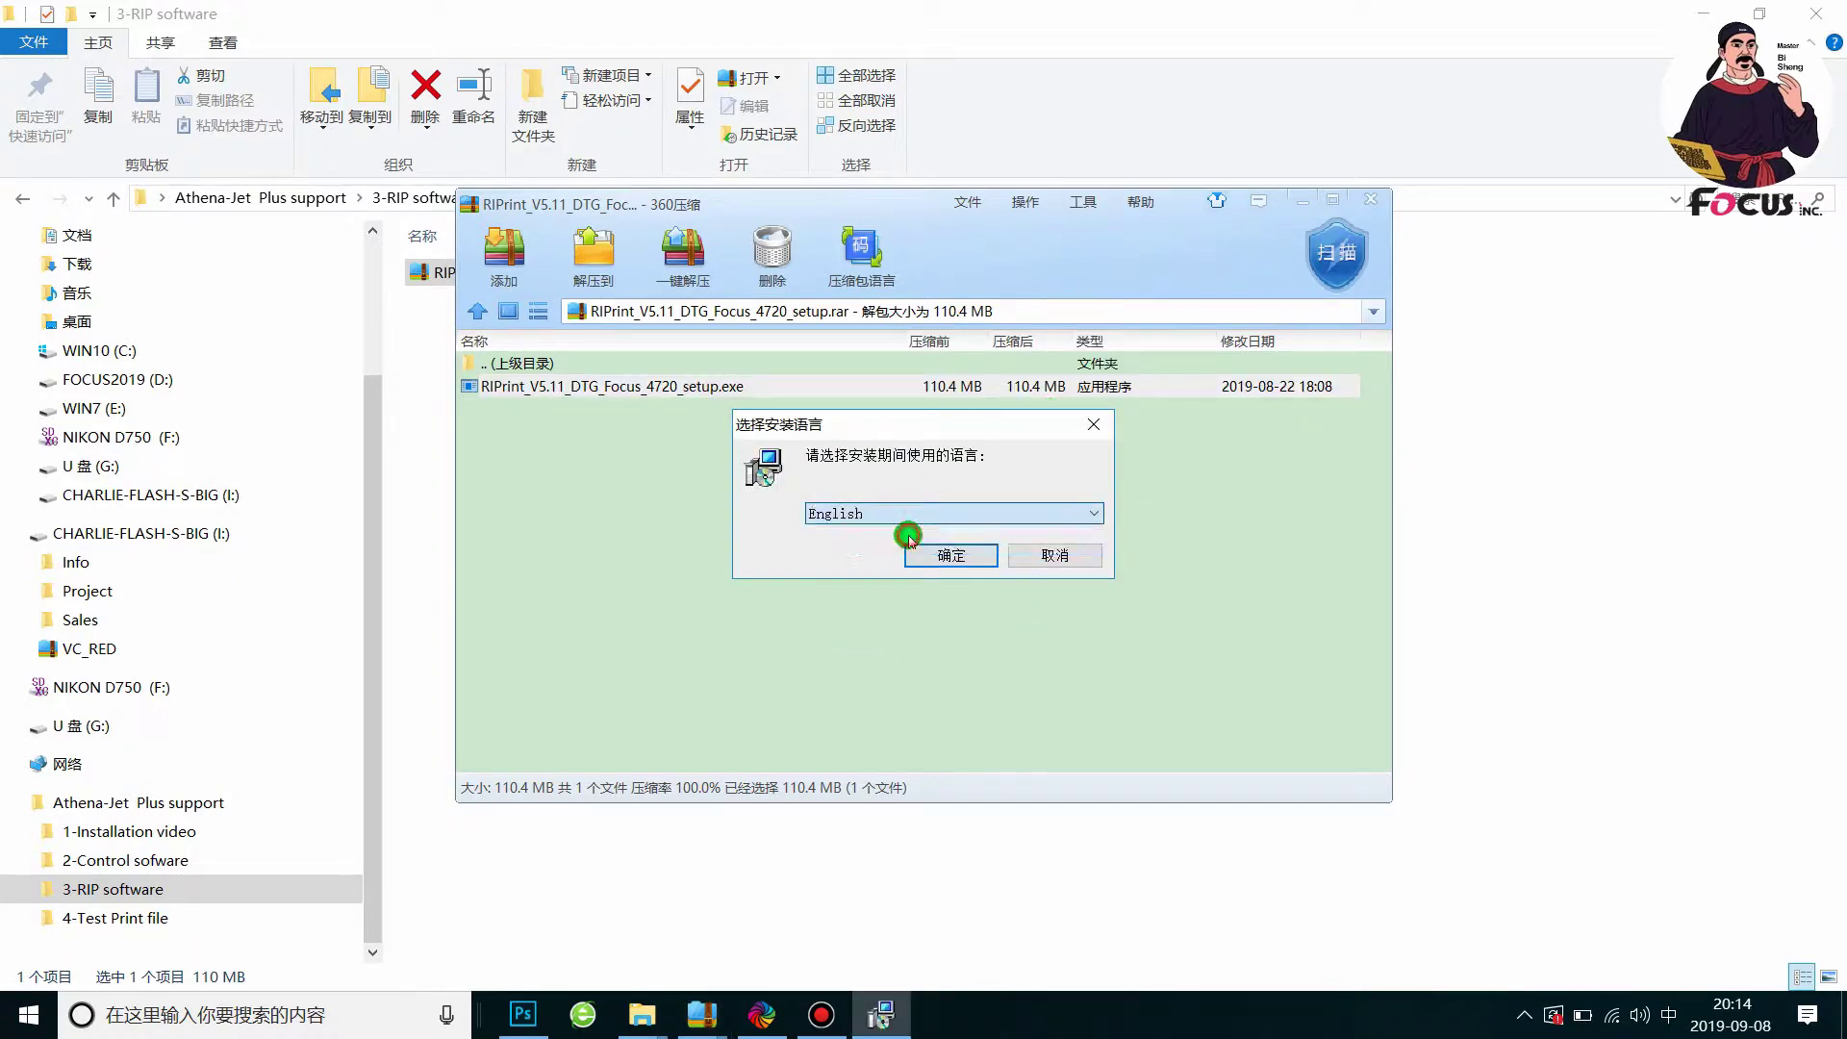
left_click(951, 557)
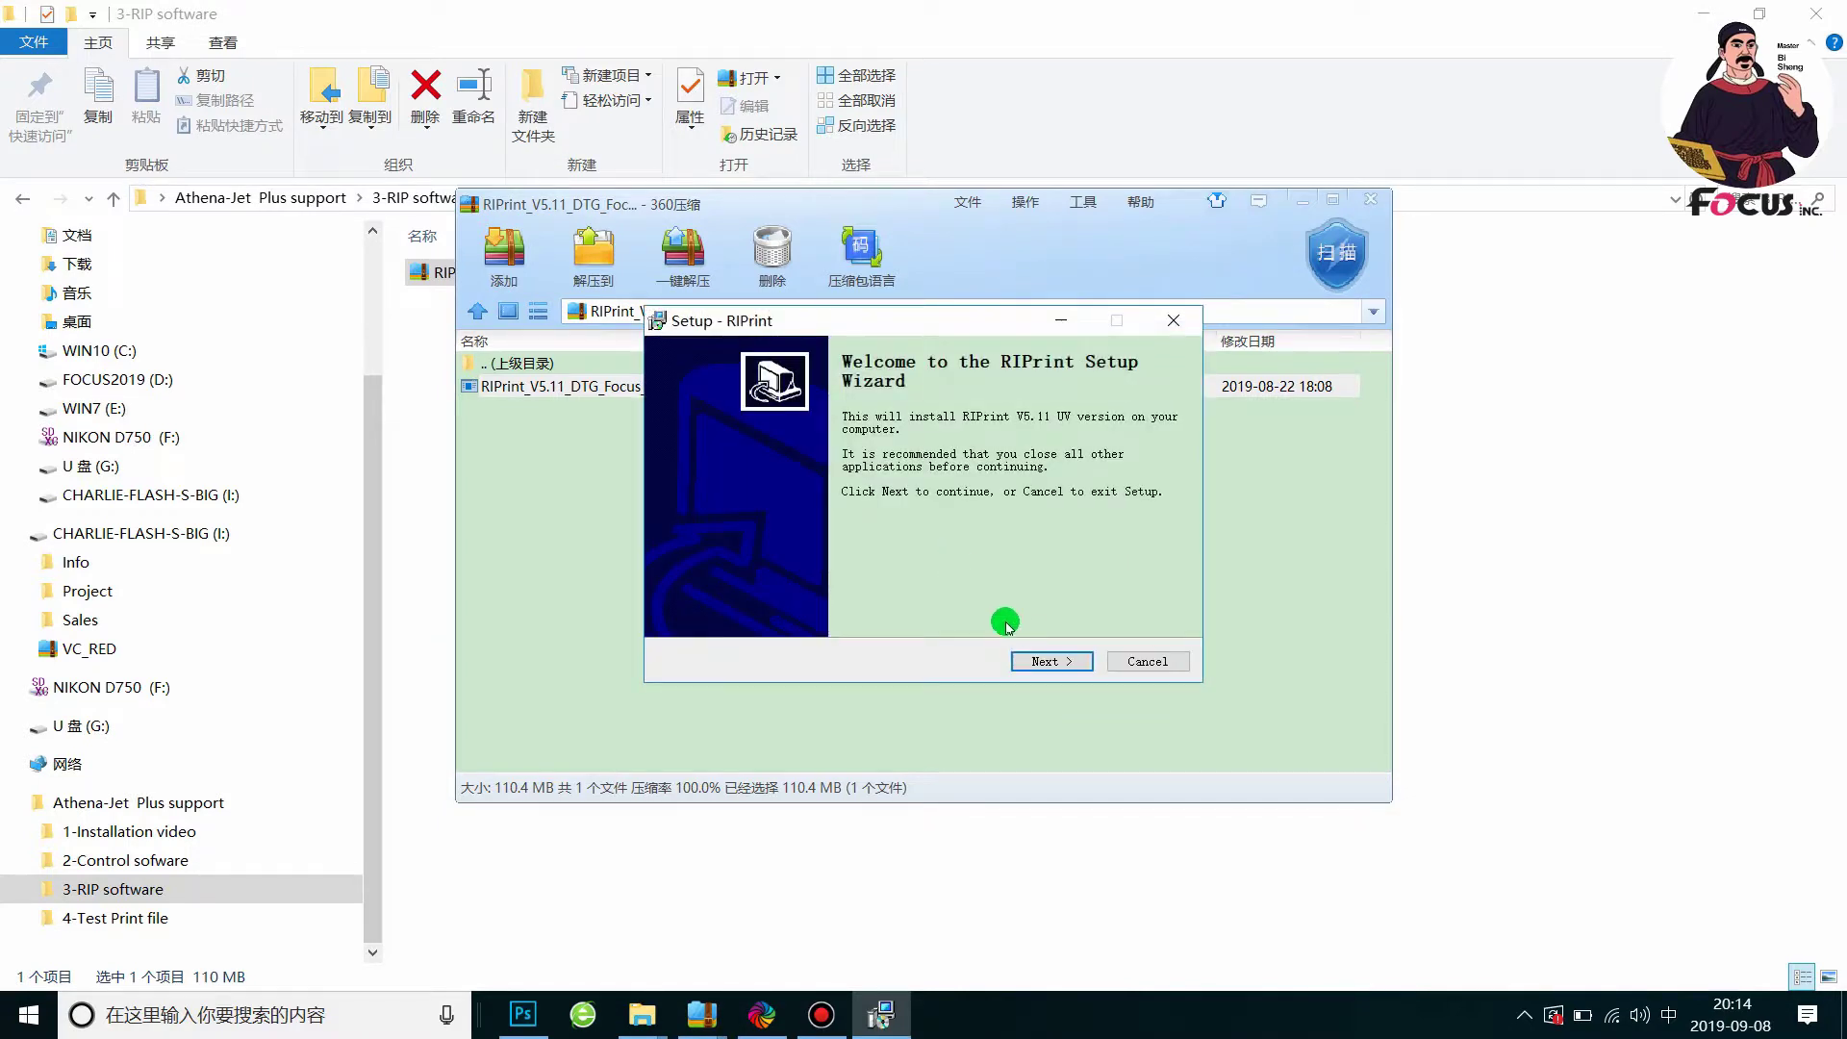
left_click(1052, 663)
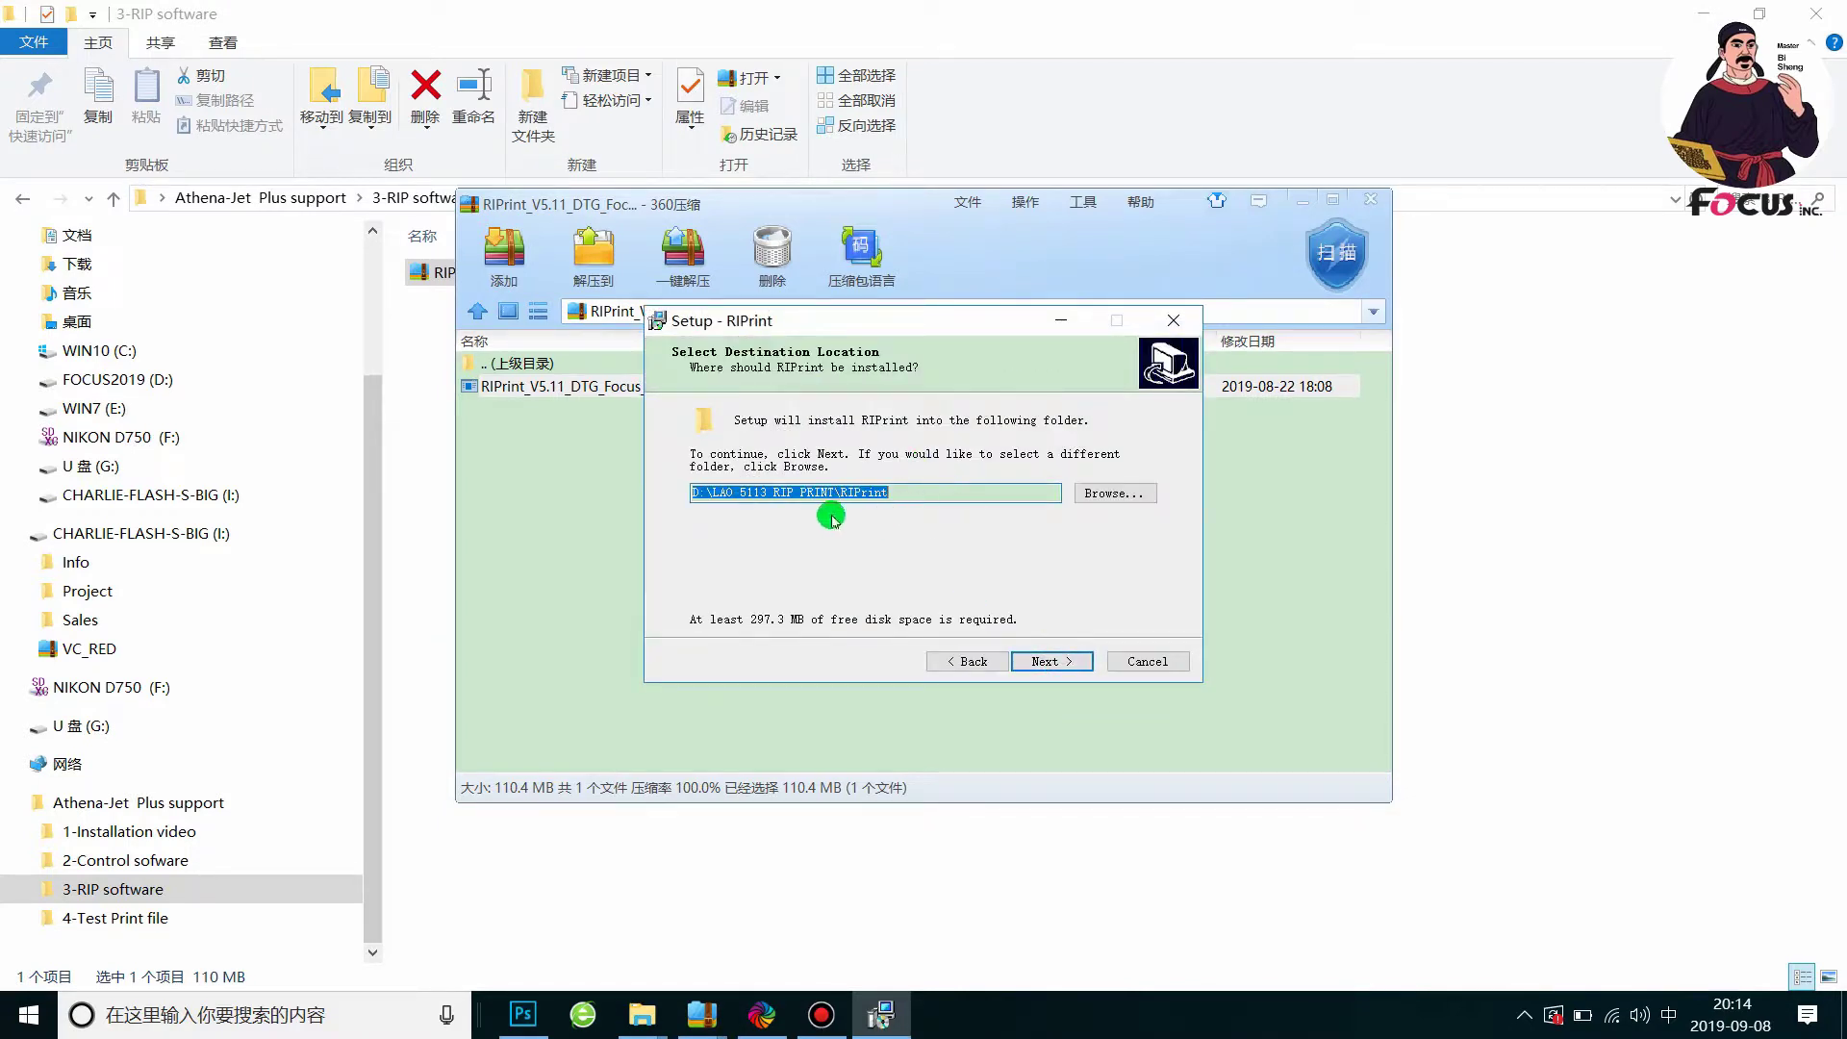
Set the destination folder to D:\RIPrint-new\RIPrint
left_click(1115, 495)
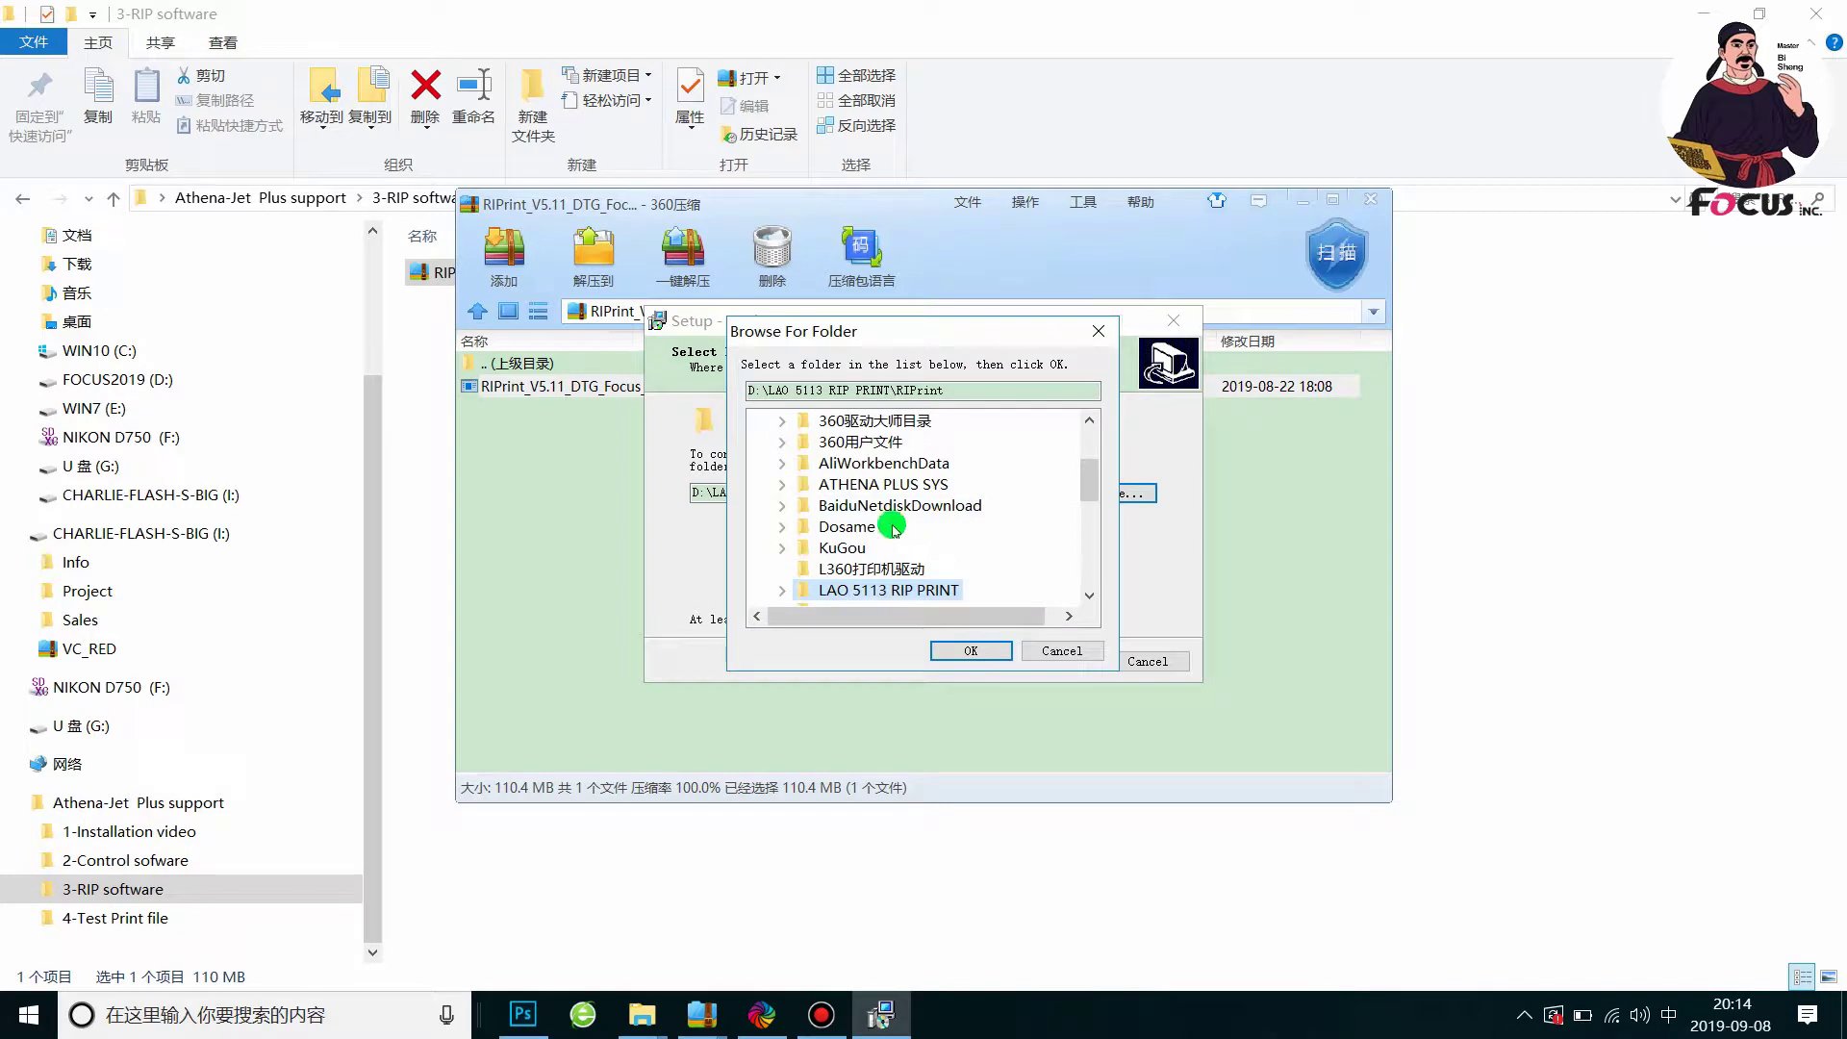
scroll(893, 527, "up", 2)
scroll(892, 525, "up", 2)
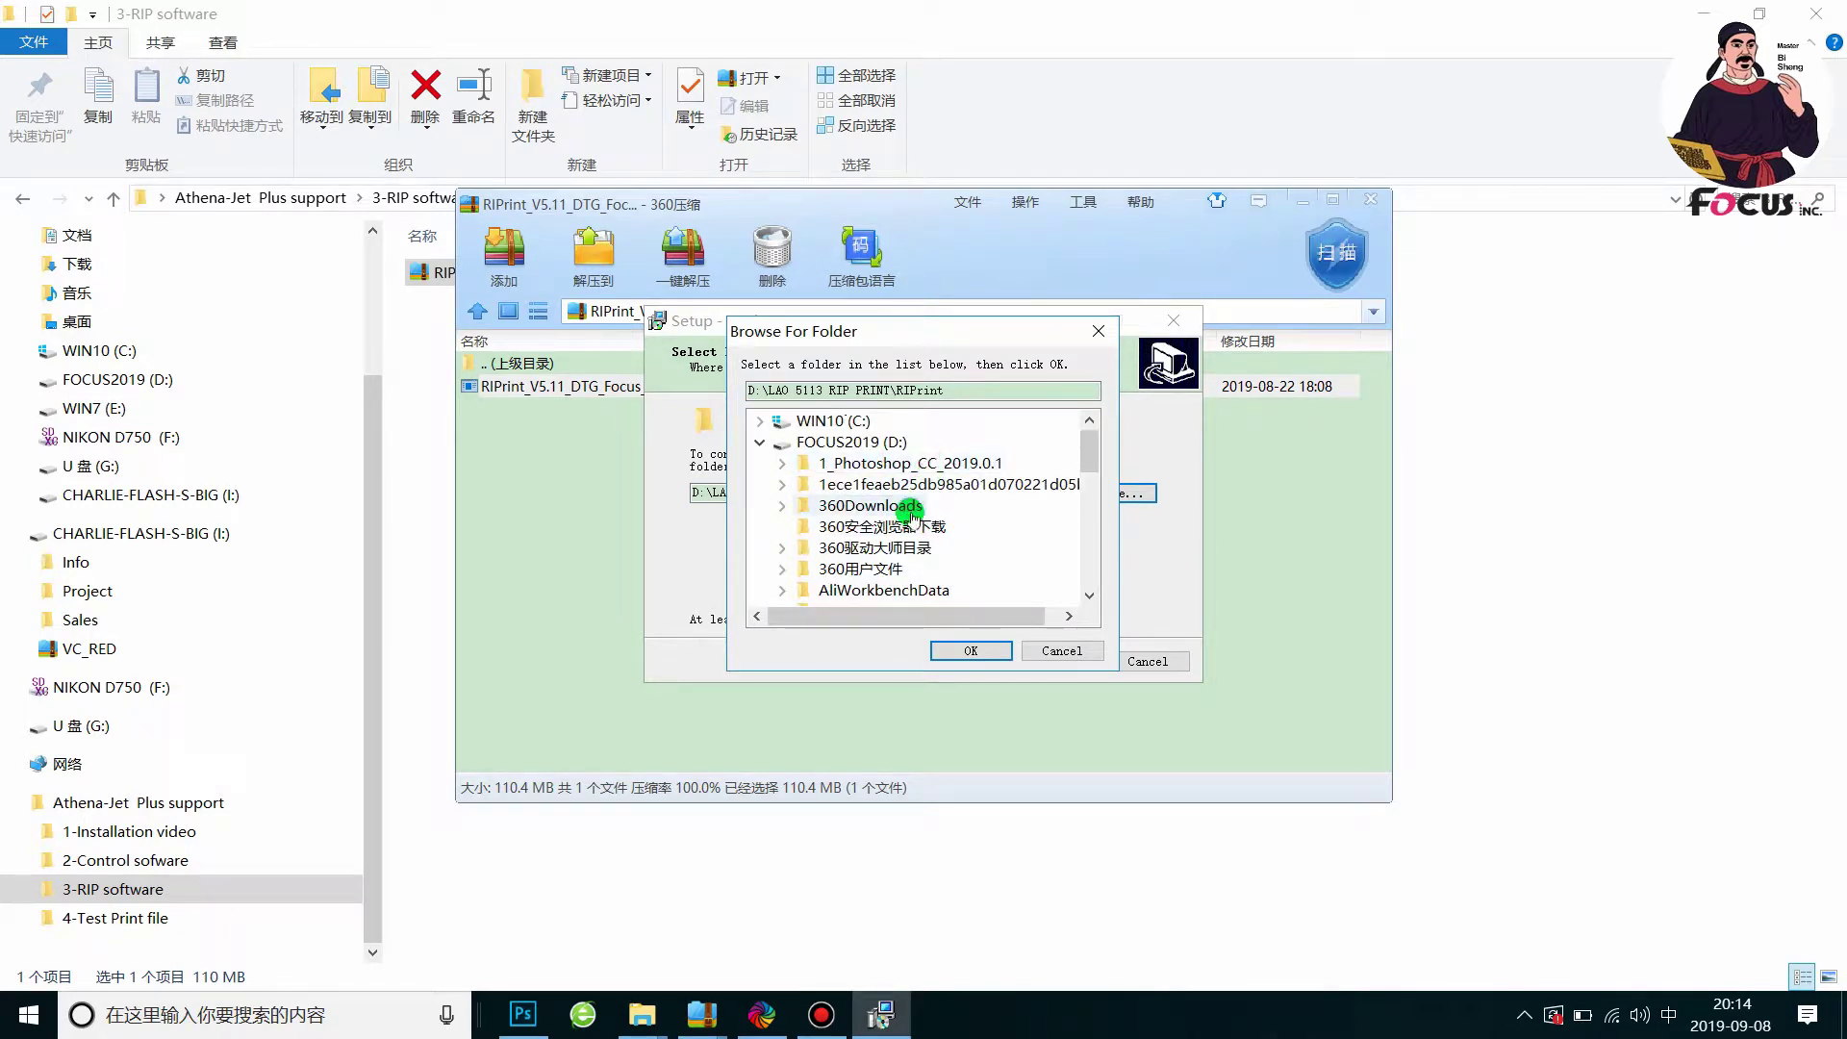
scroll(908, 514, "down", 2)
scroll(907, 514, "down", 2)
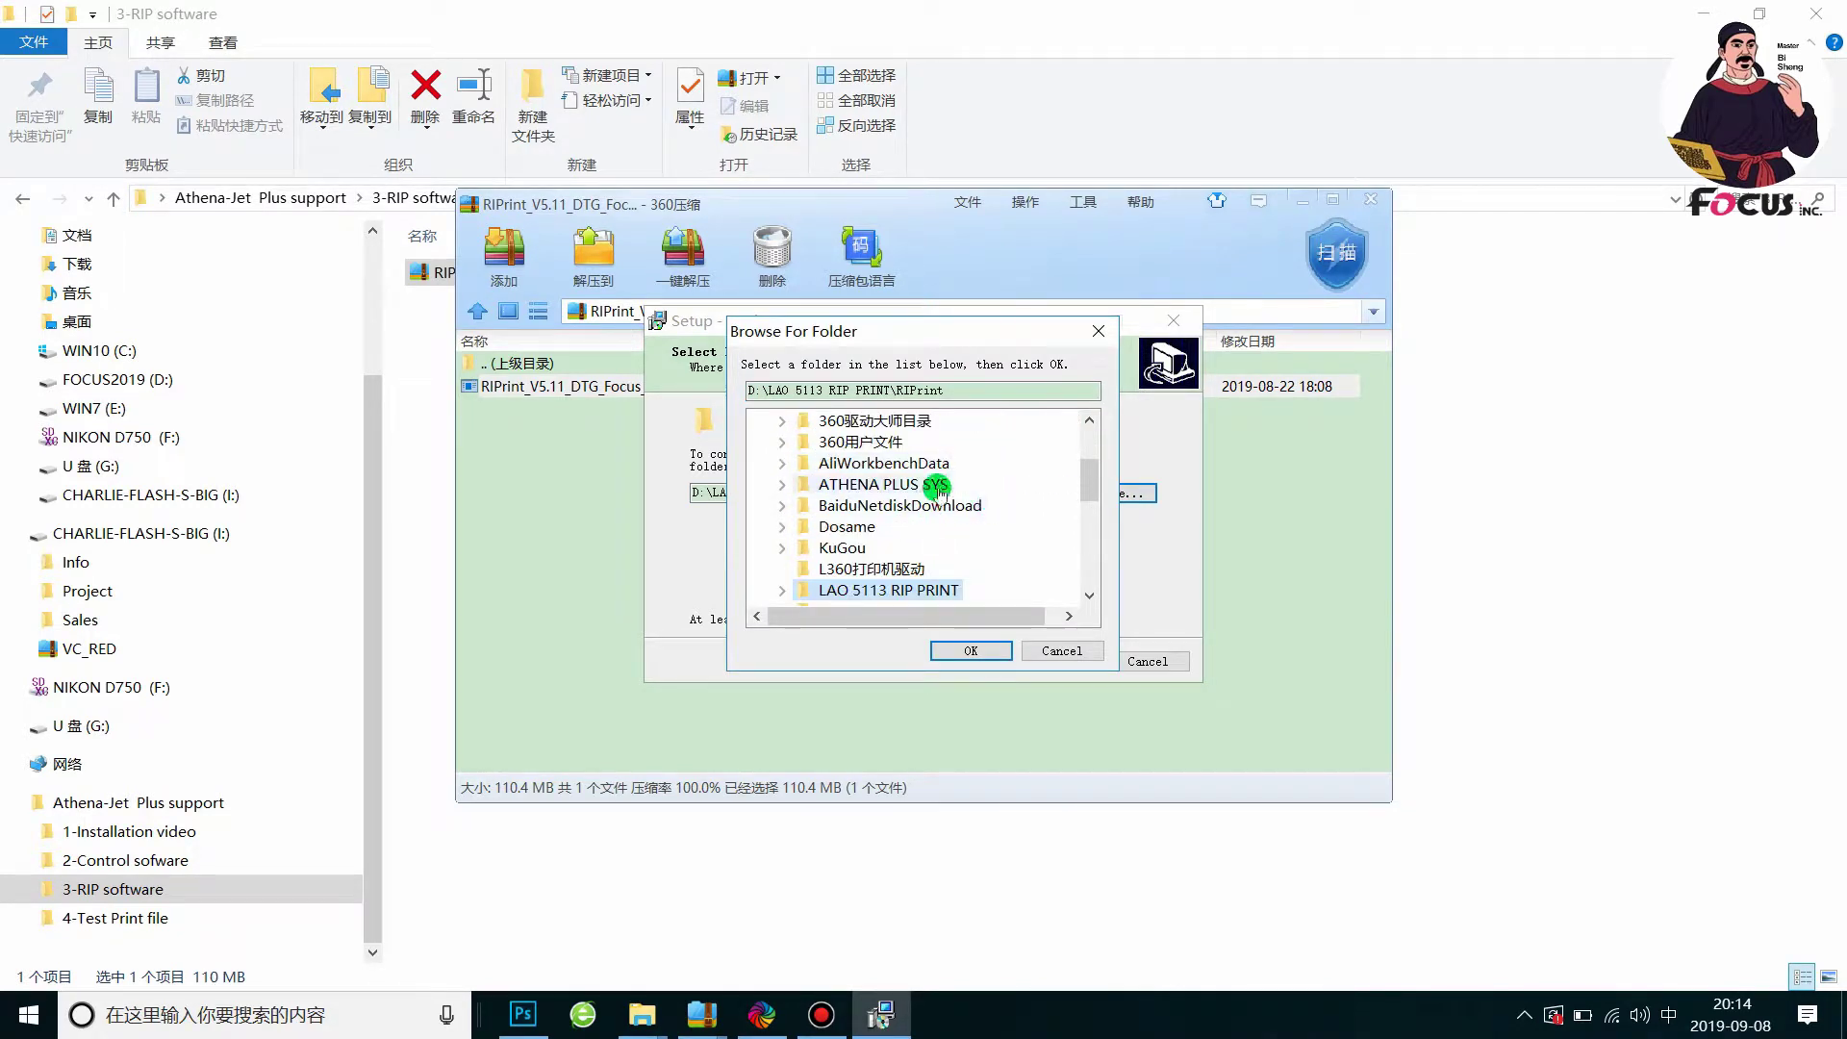
scroll(936, 487, "down", 1)
scroll(907, 491, "down", 2)
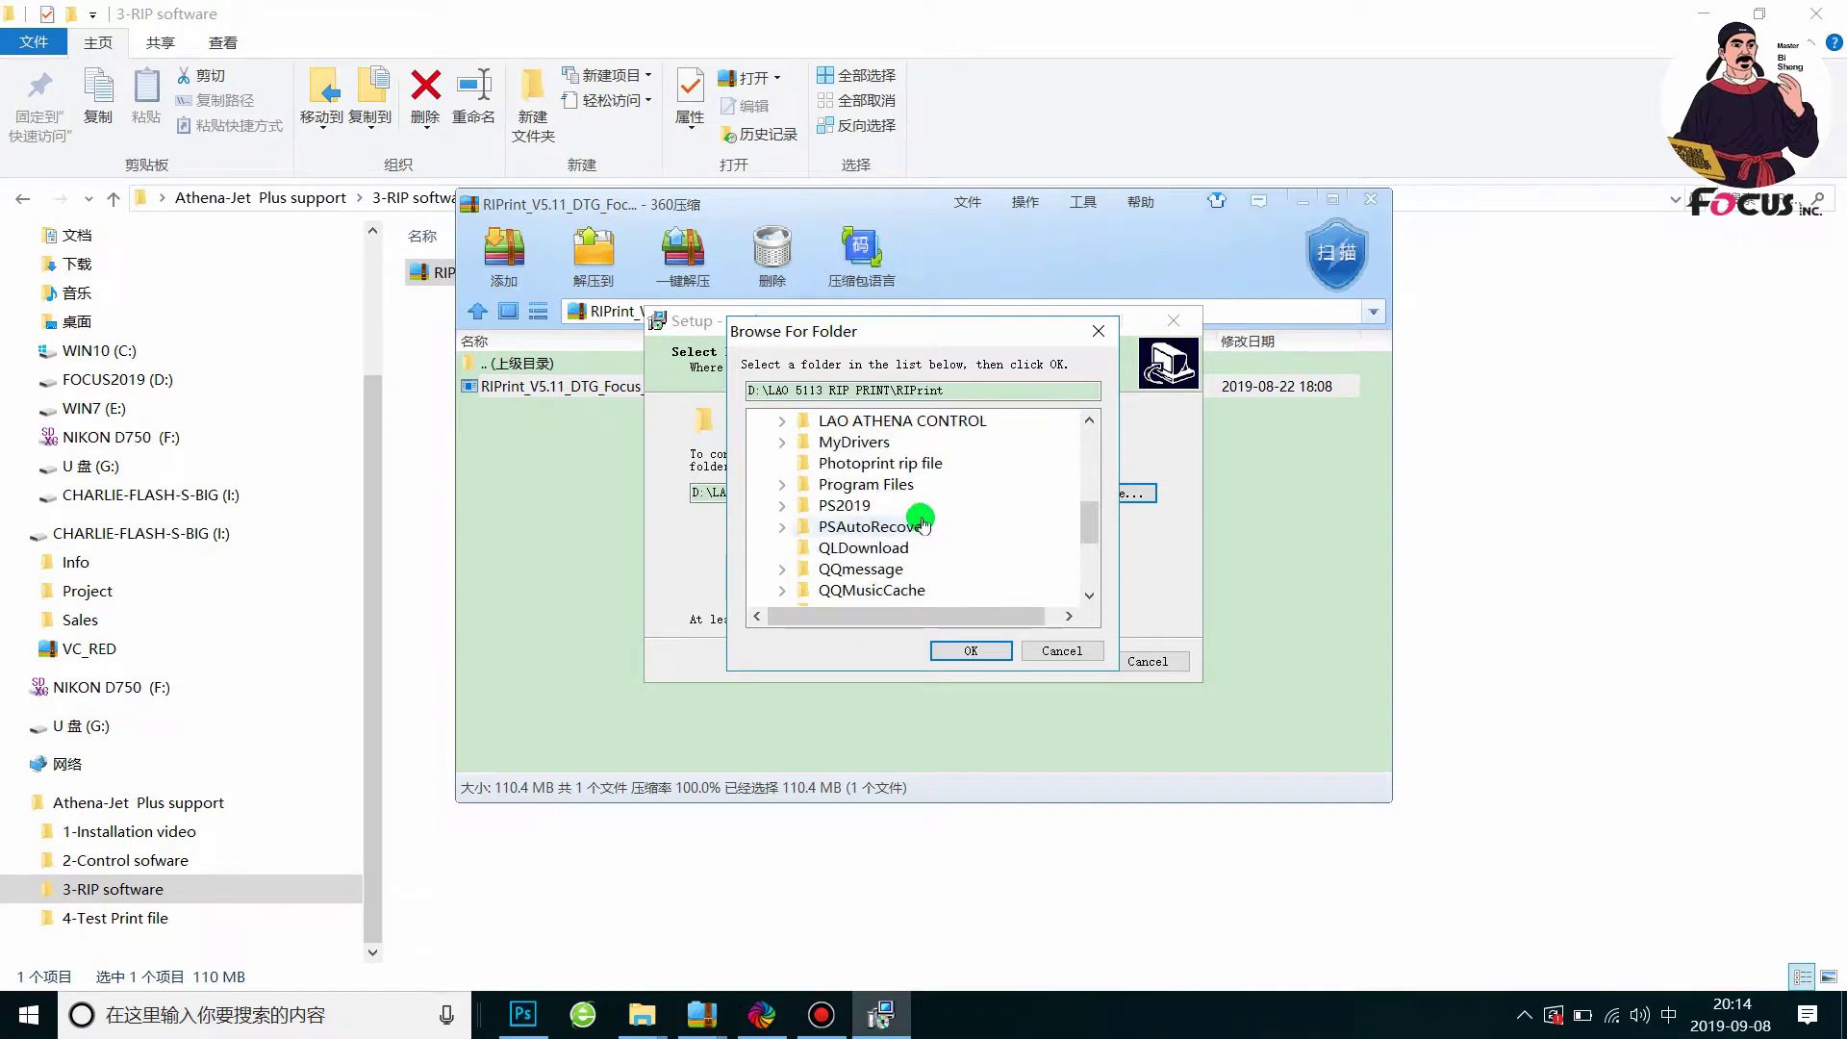
scroll(911, 504, "down", 1)
scroll(909, 502, "down", 1)
scroll(915, 509, "up", 1)
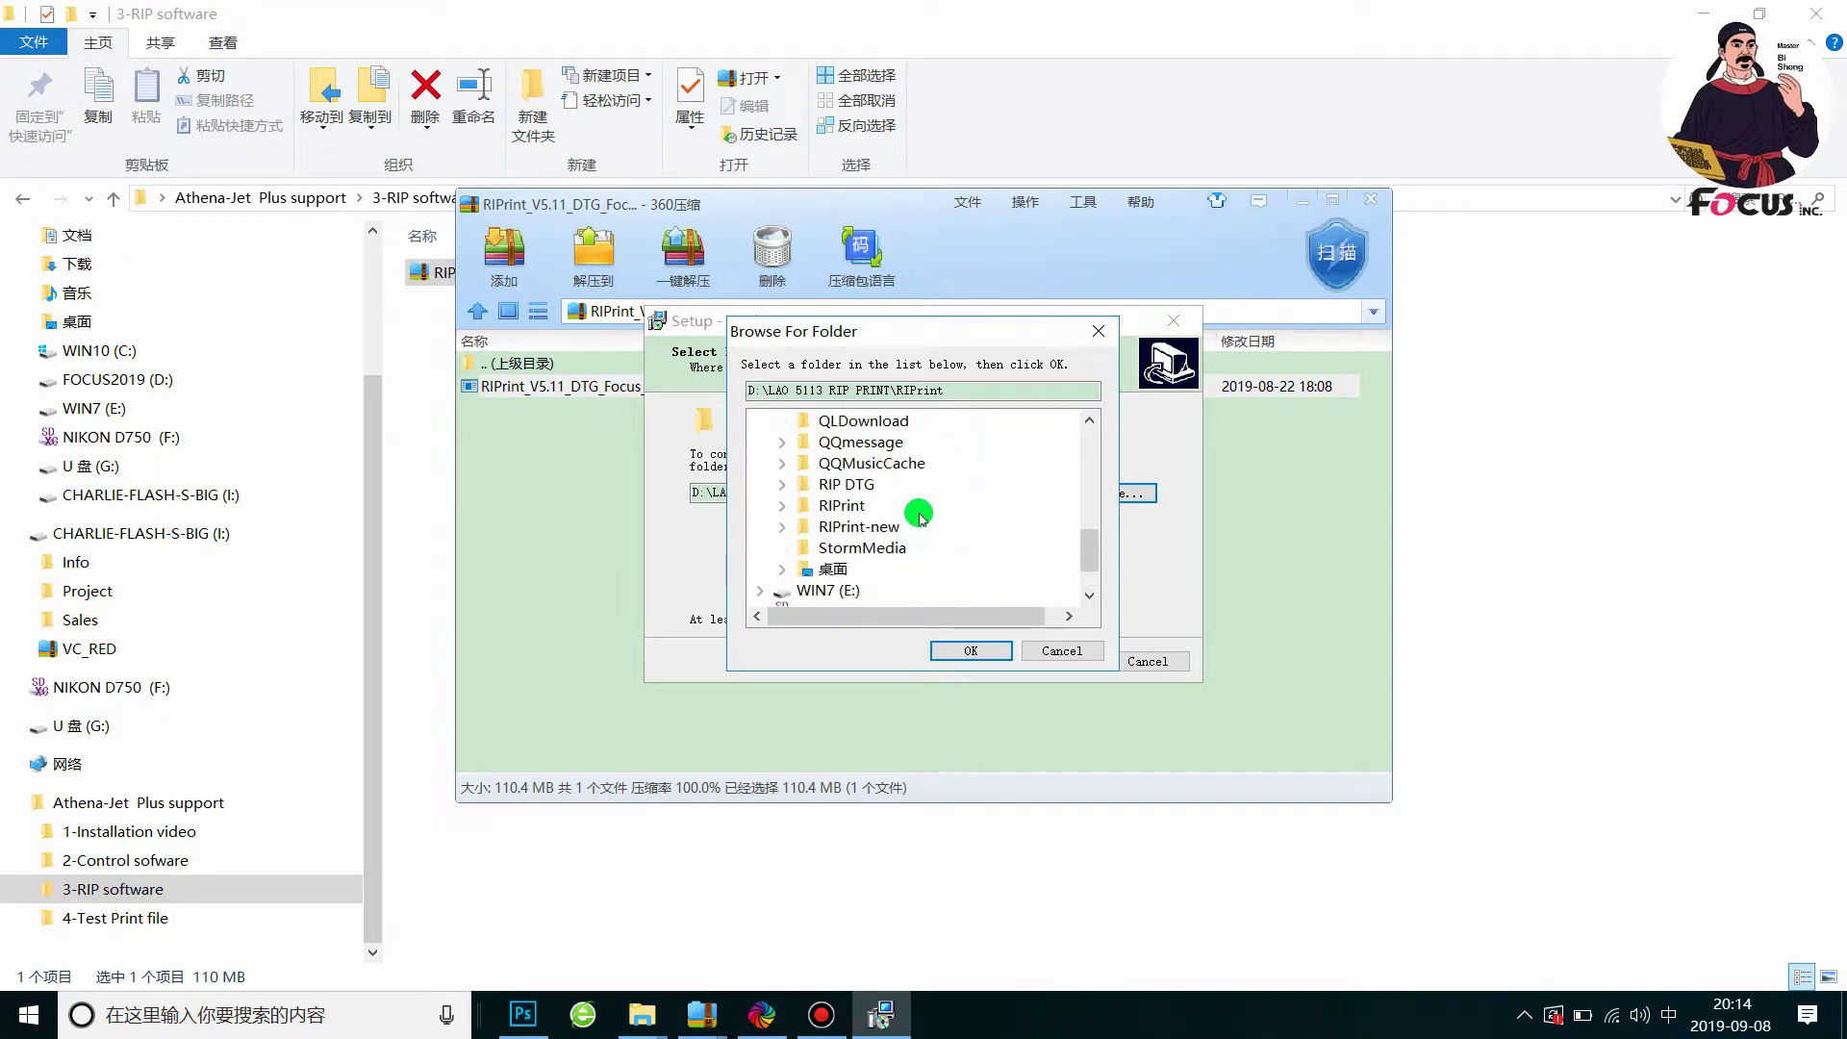
scroll(919, 517, "down", 1)
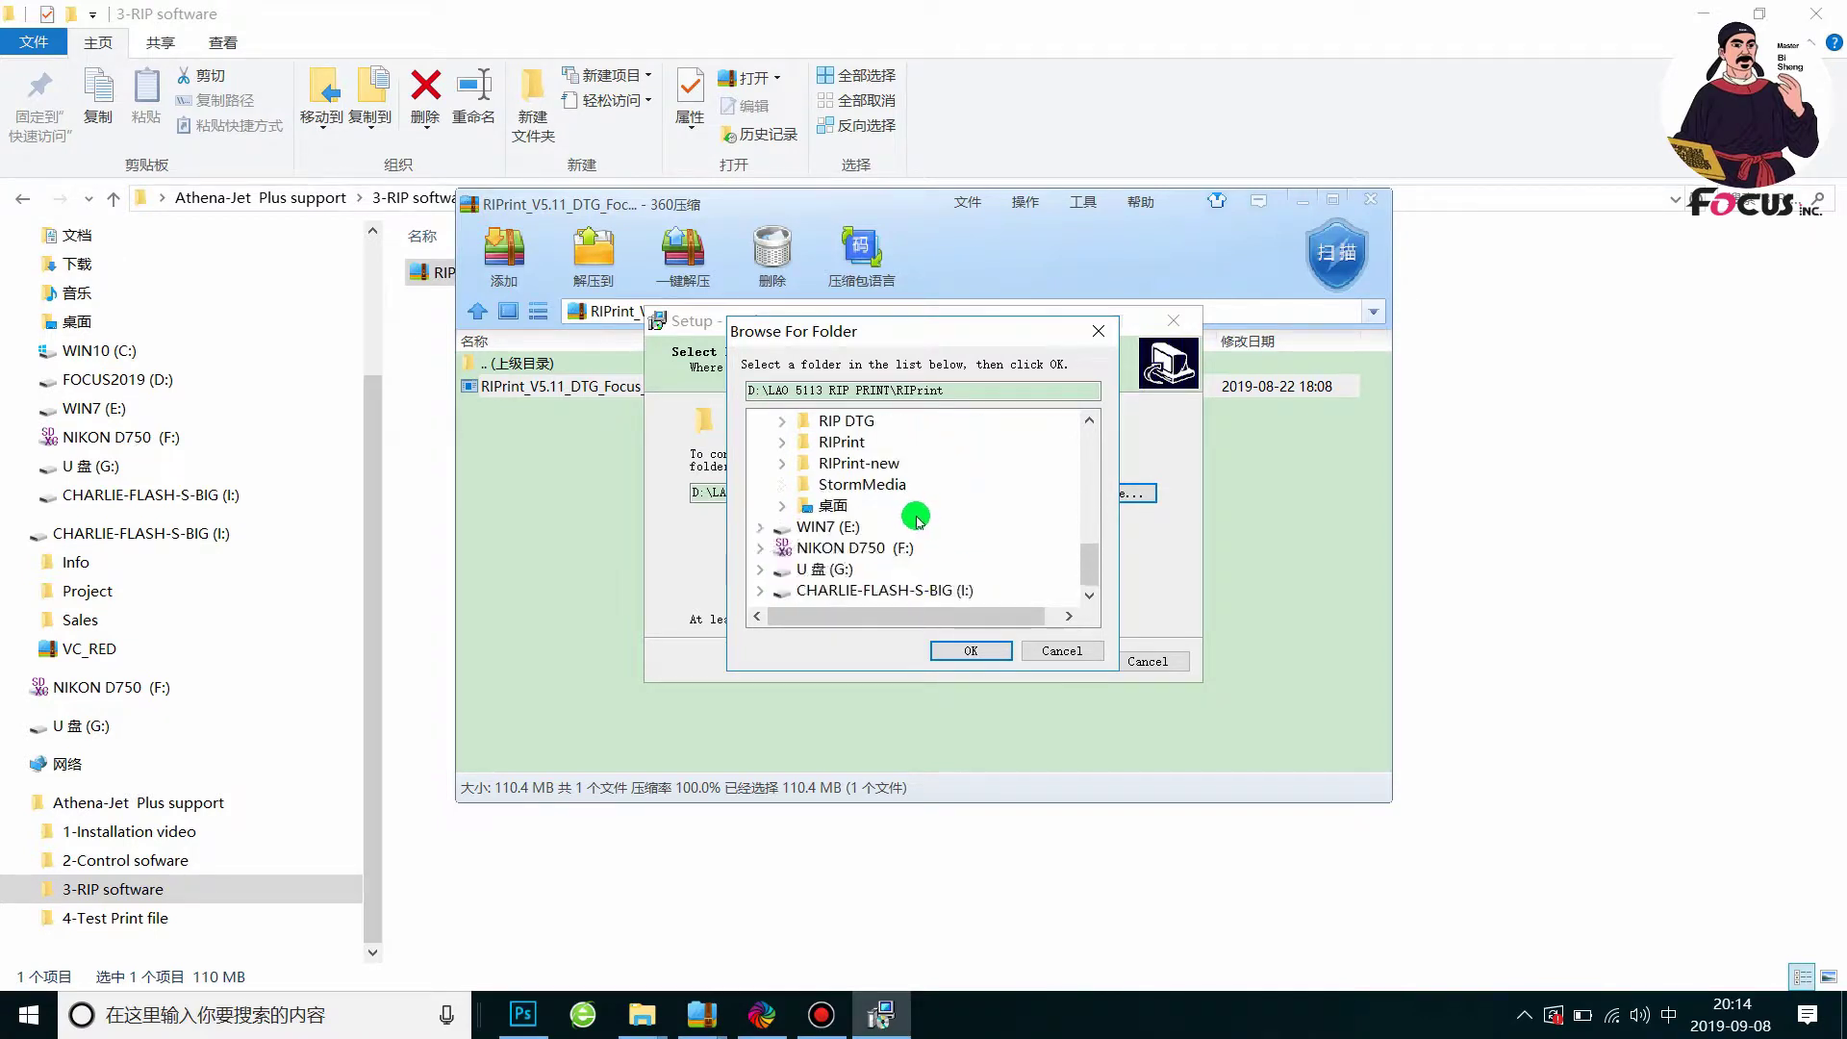
left_click(885, 463)
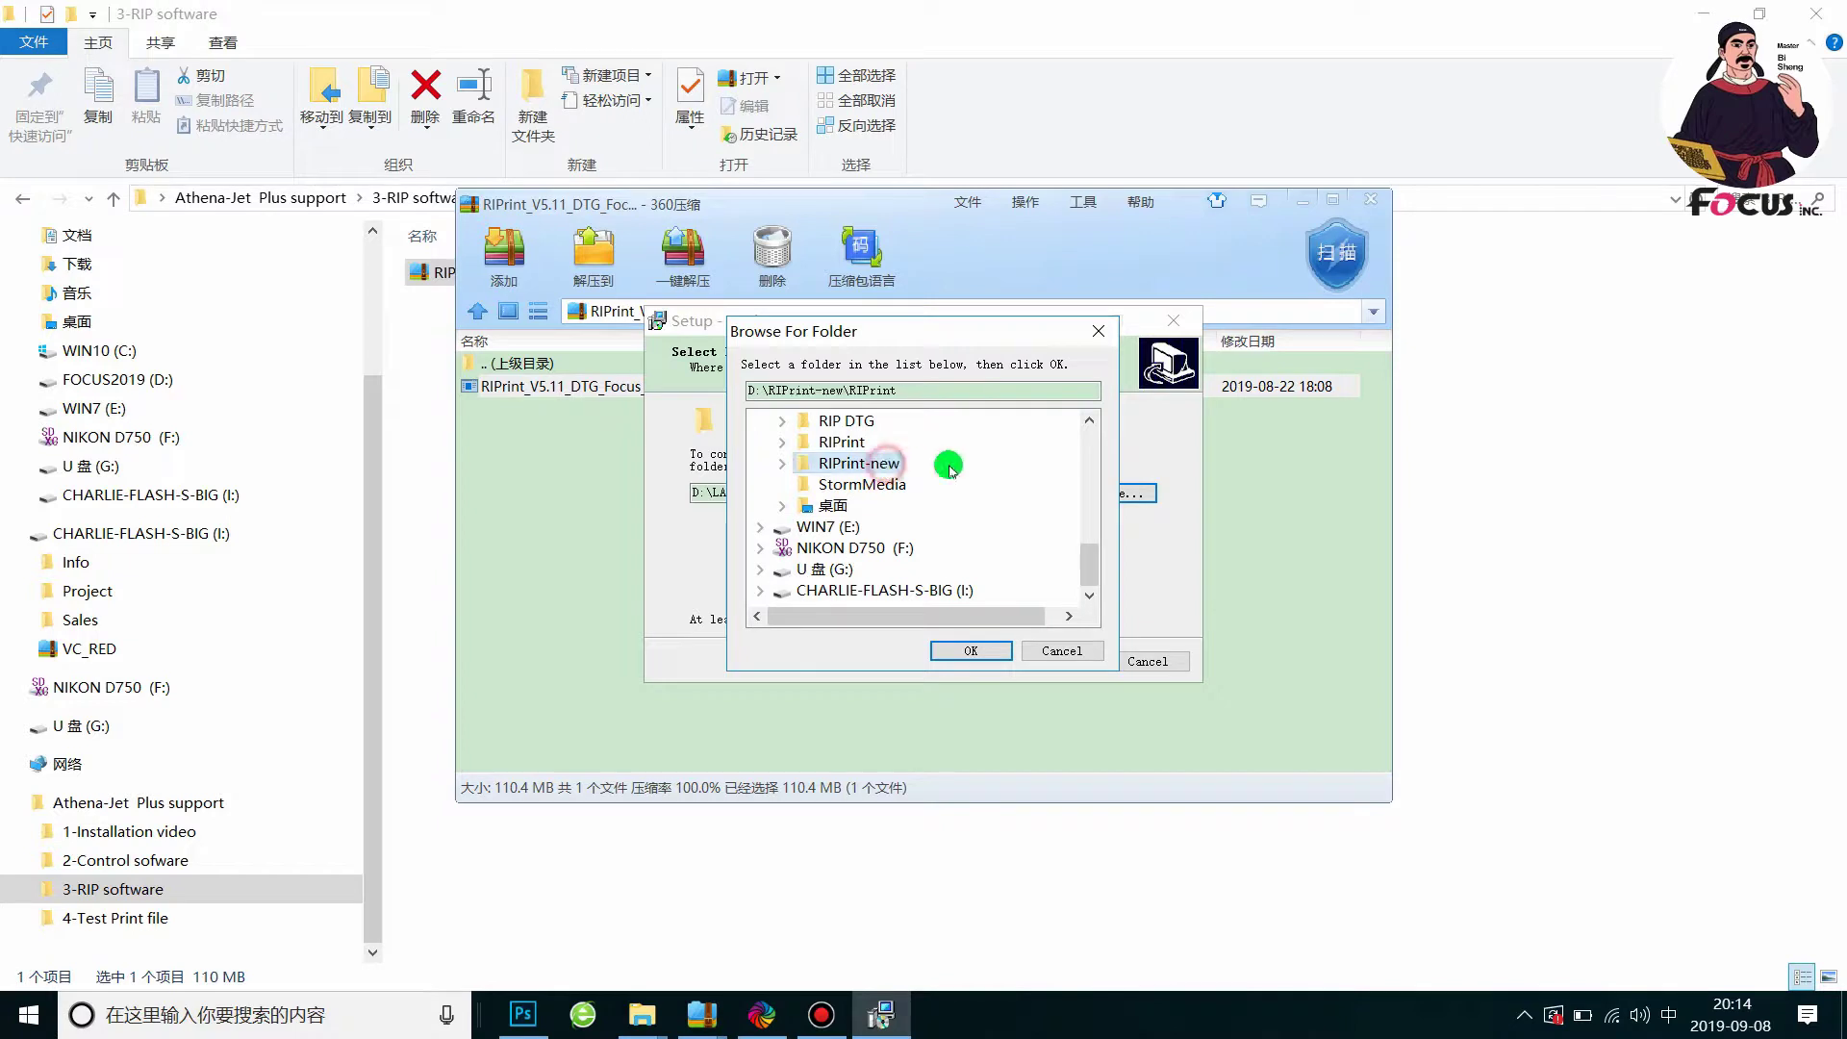
left_click(963, 651)
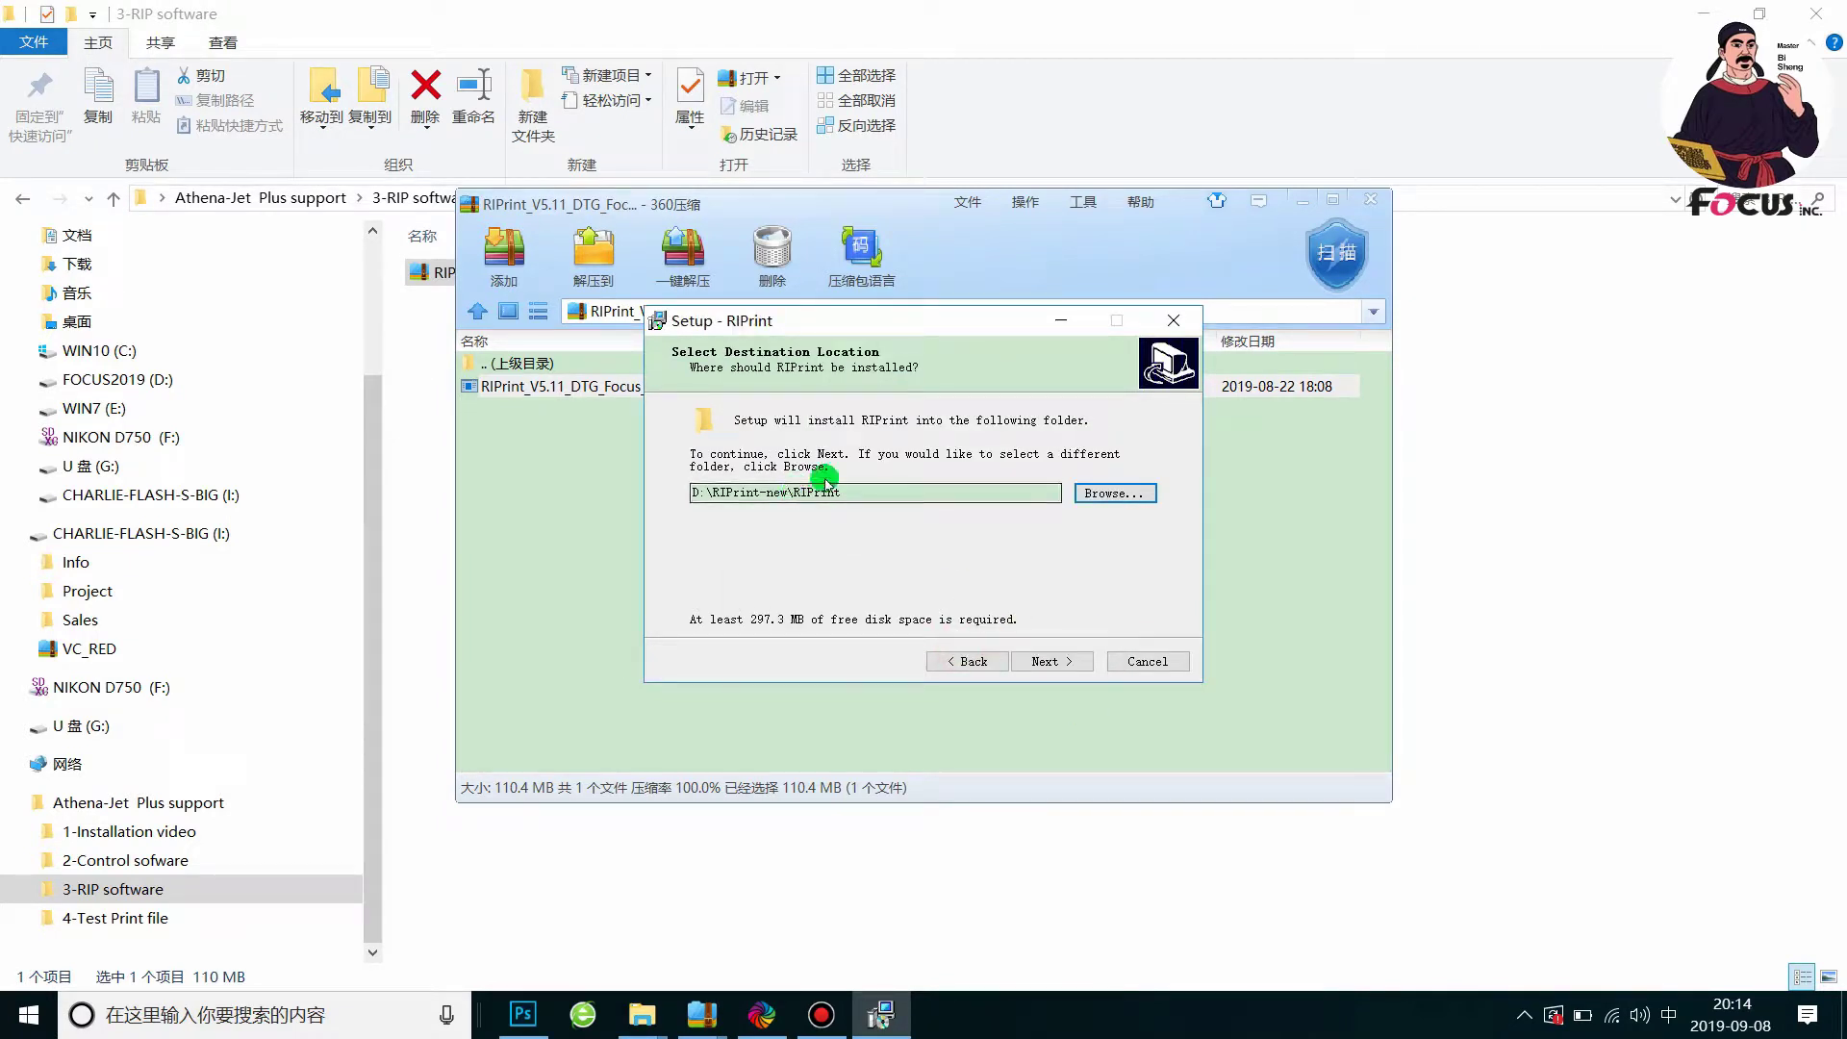
Cancel and exit RIPrint Setup, then close the archive viewer
left_click(1147, 662)
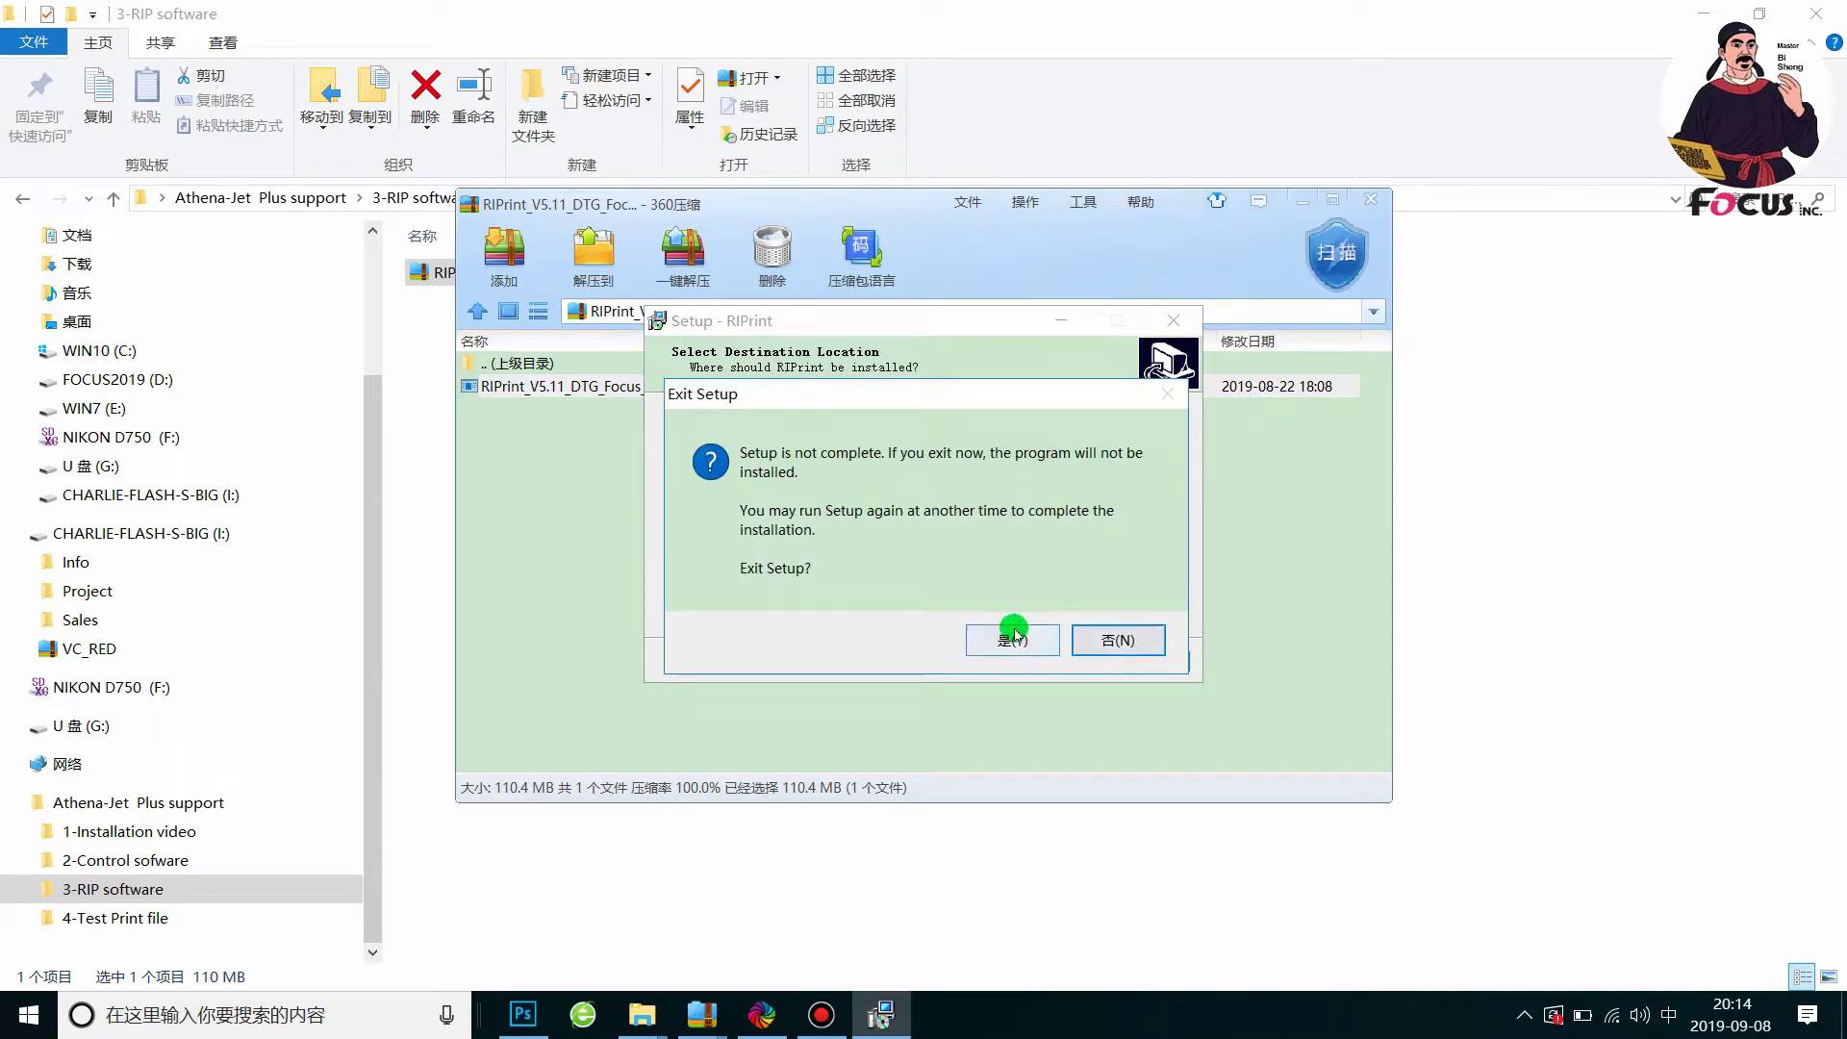
left_click(1013, 640)
left_click(1296, 202)
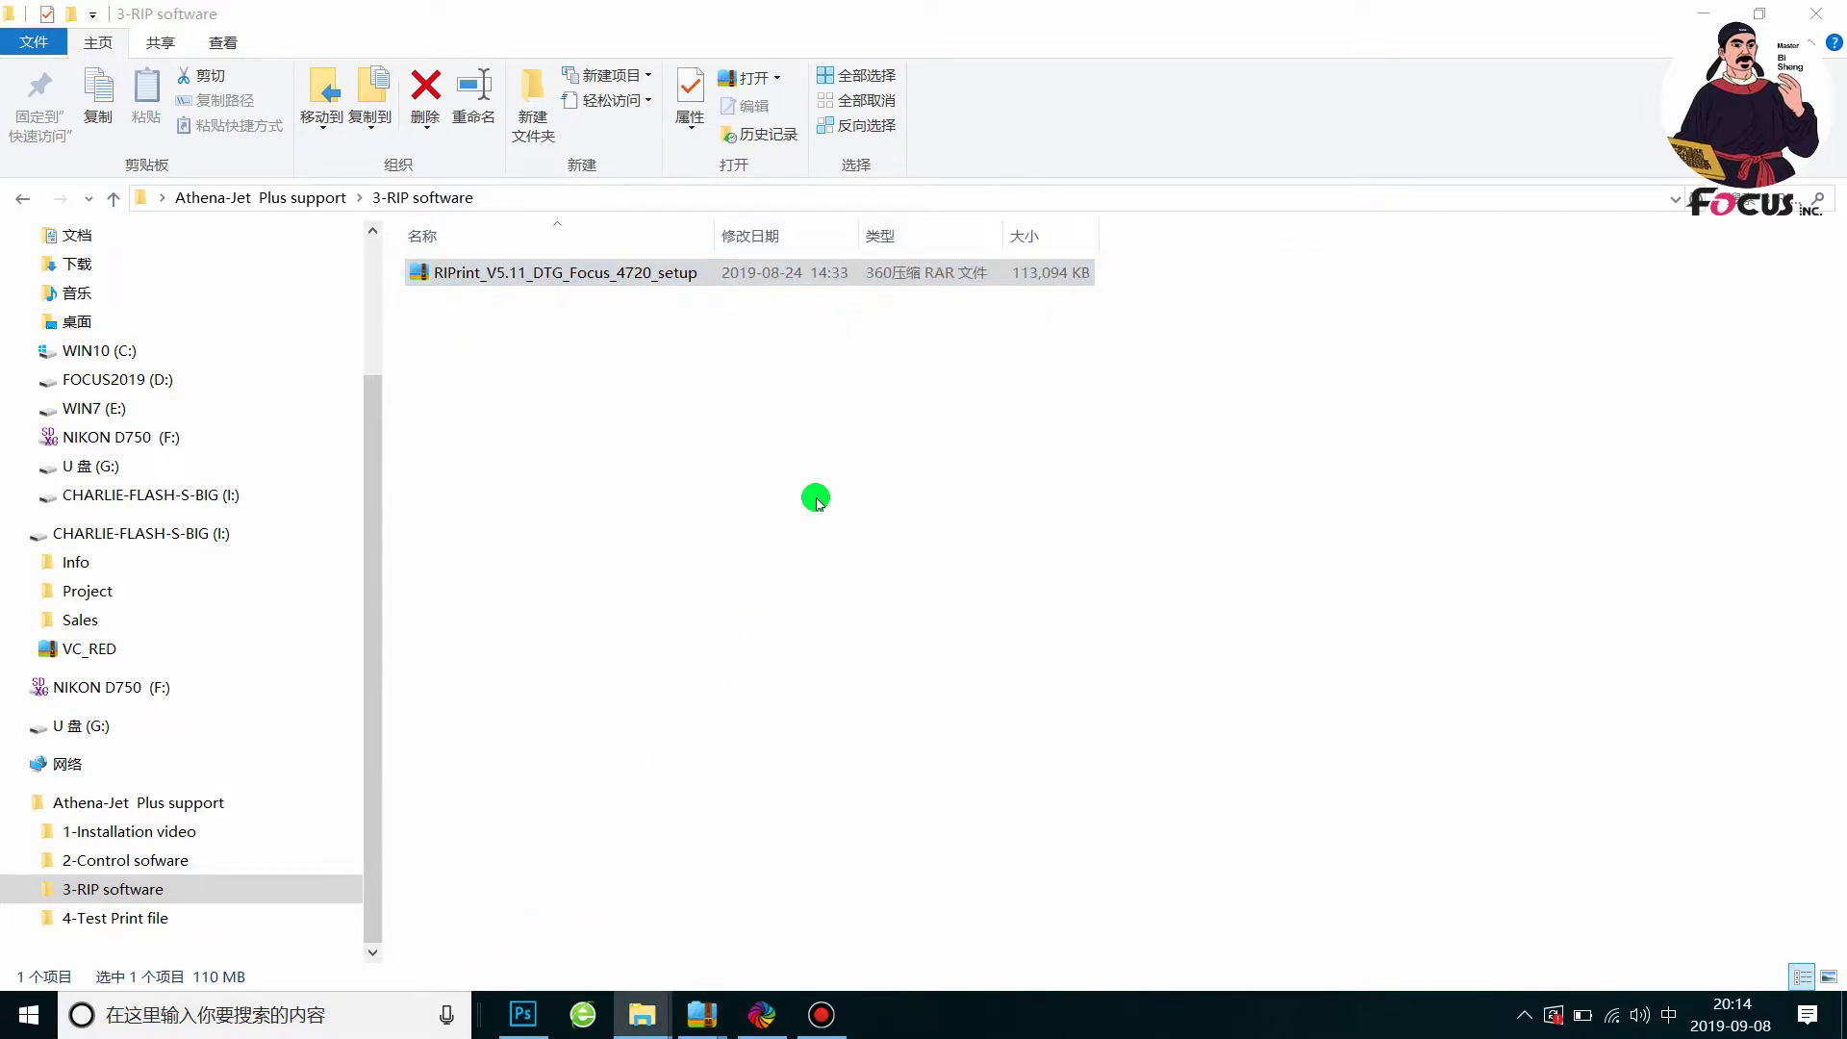
Open the FOCUS2019 (D:) drive in a new Explorer window and create a new folder named RIPPRINT19-8
key("super+e")
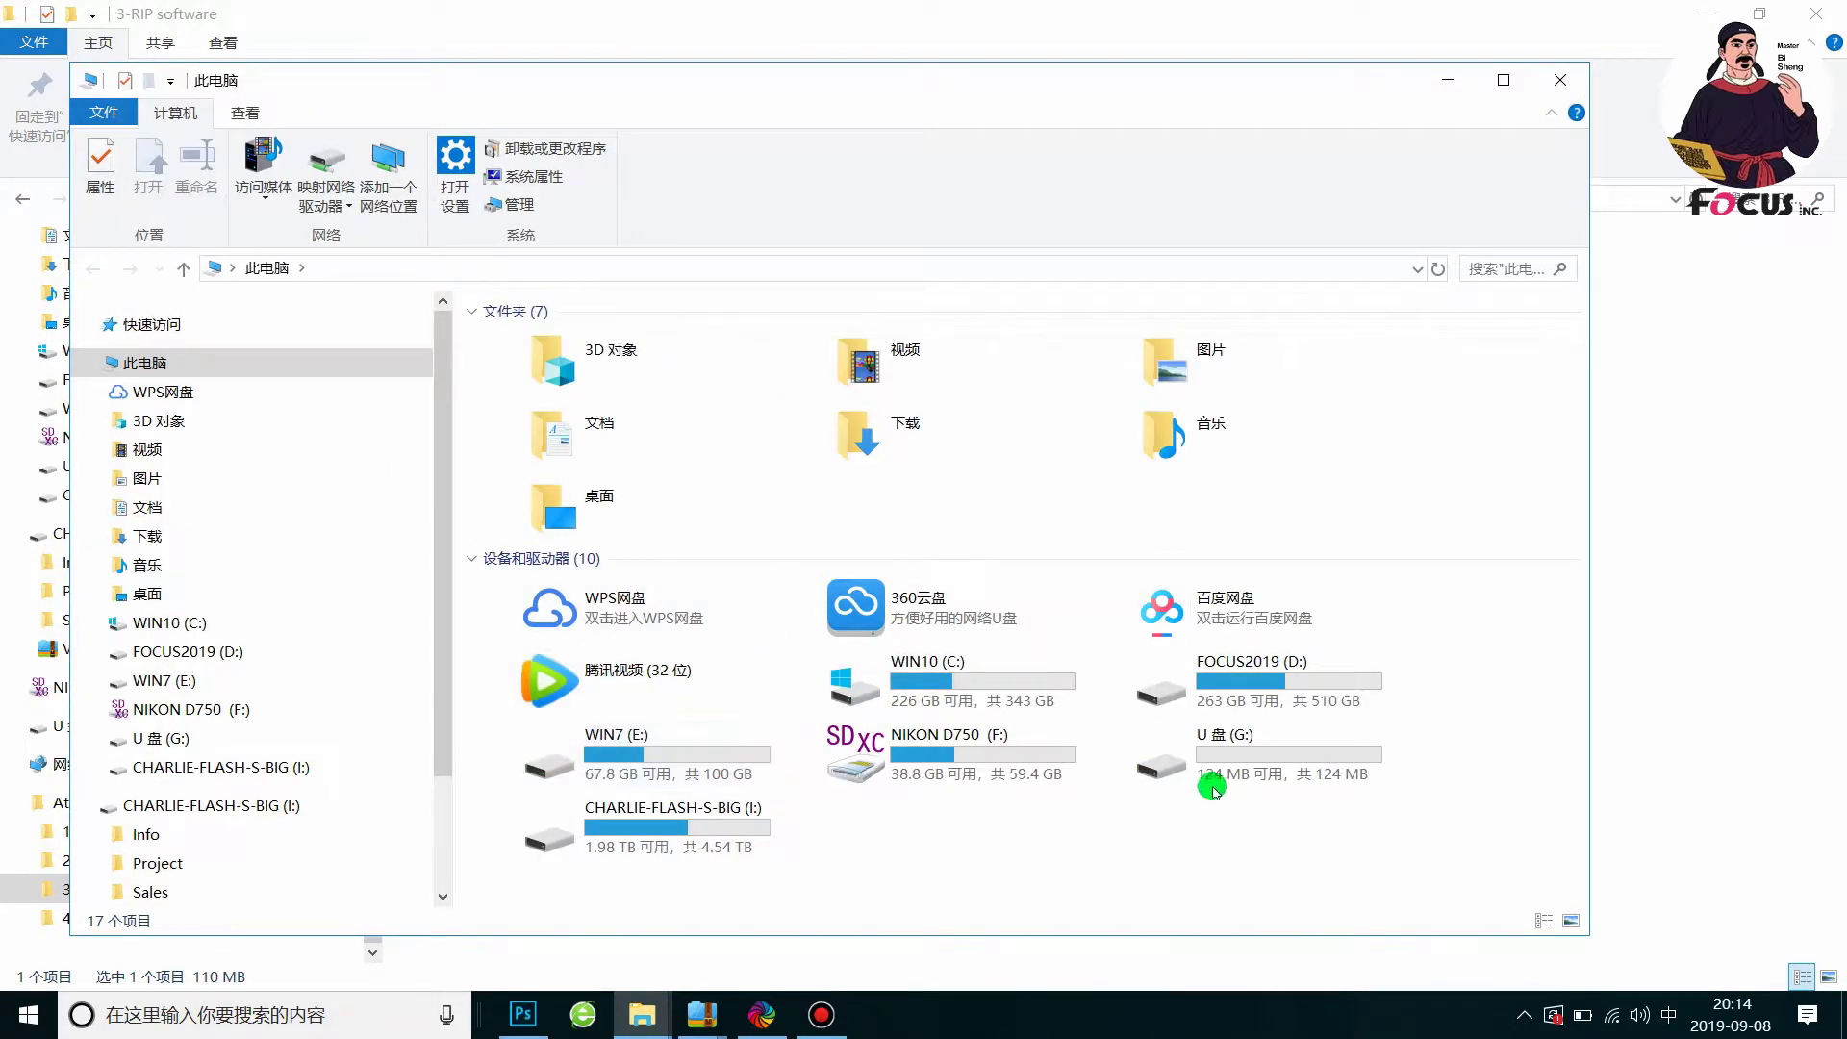
left_click(1237, 694)
double_click(1235, 695)
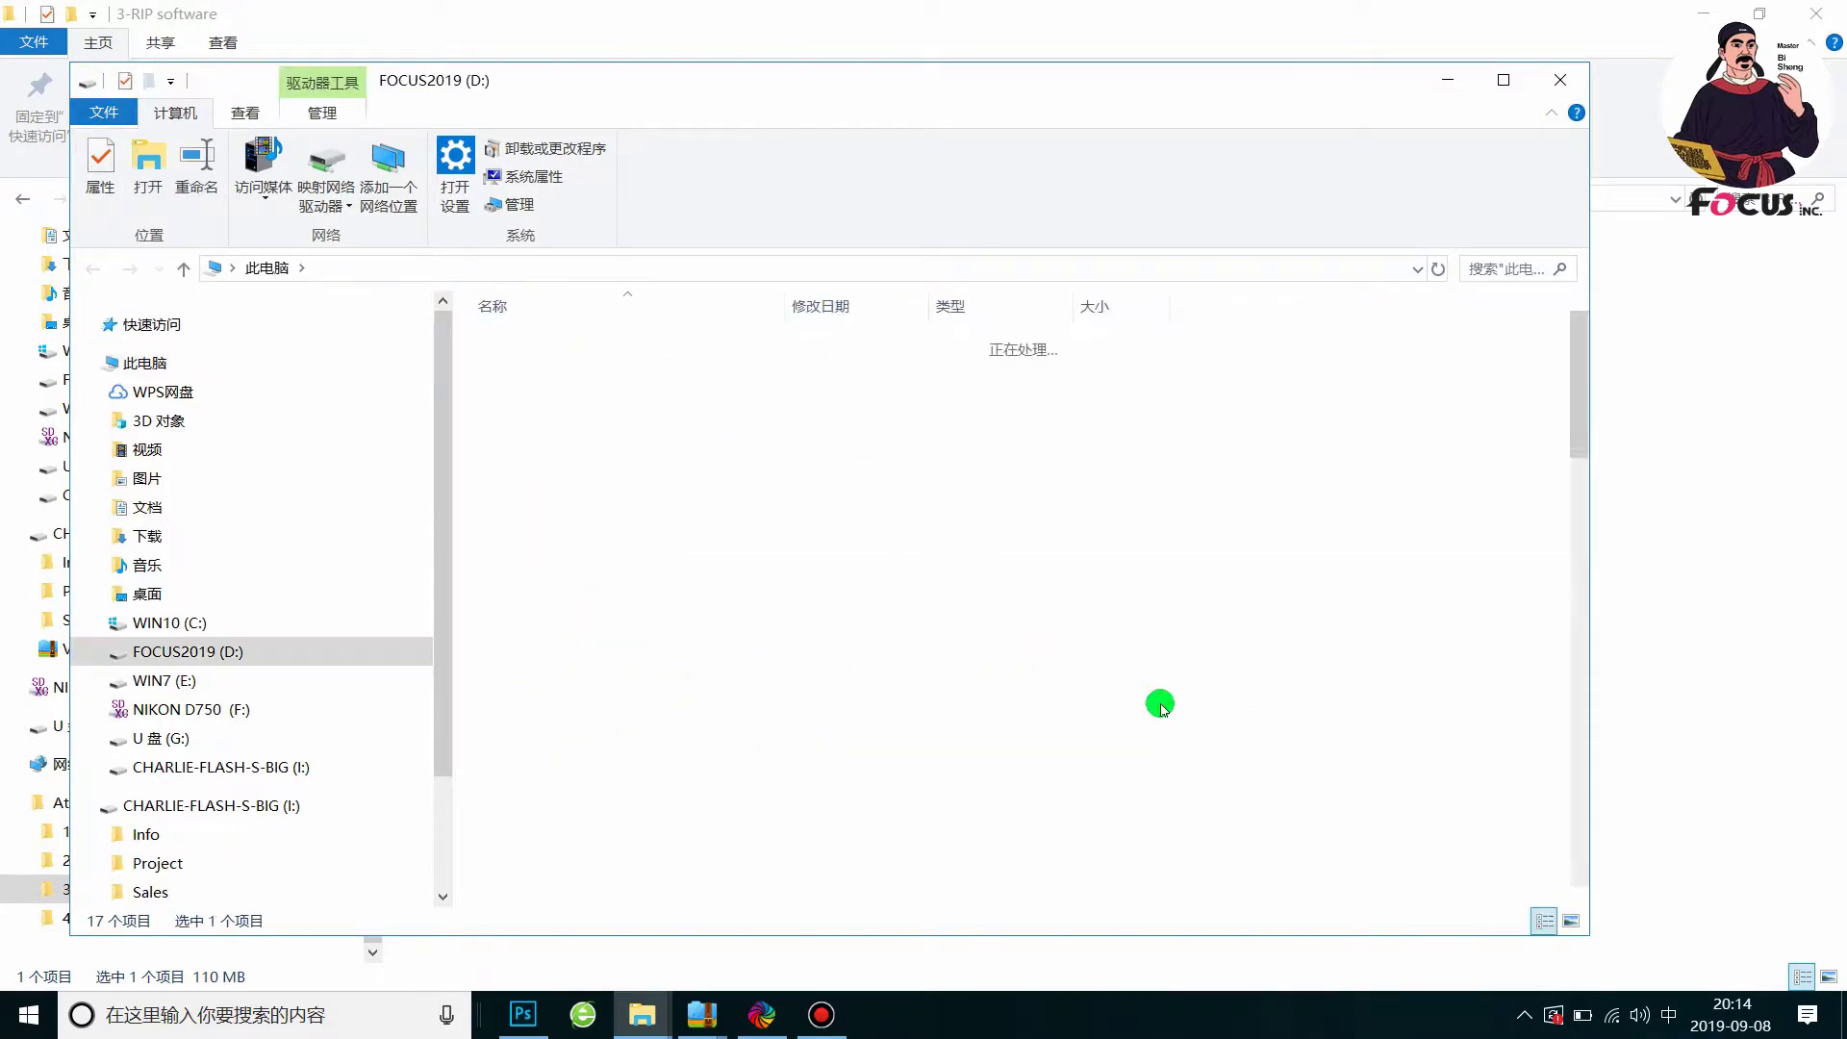
right_click(1127, 550)
left_click(1211, 810)
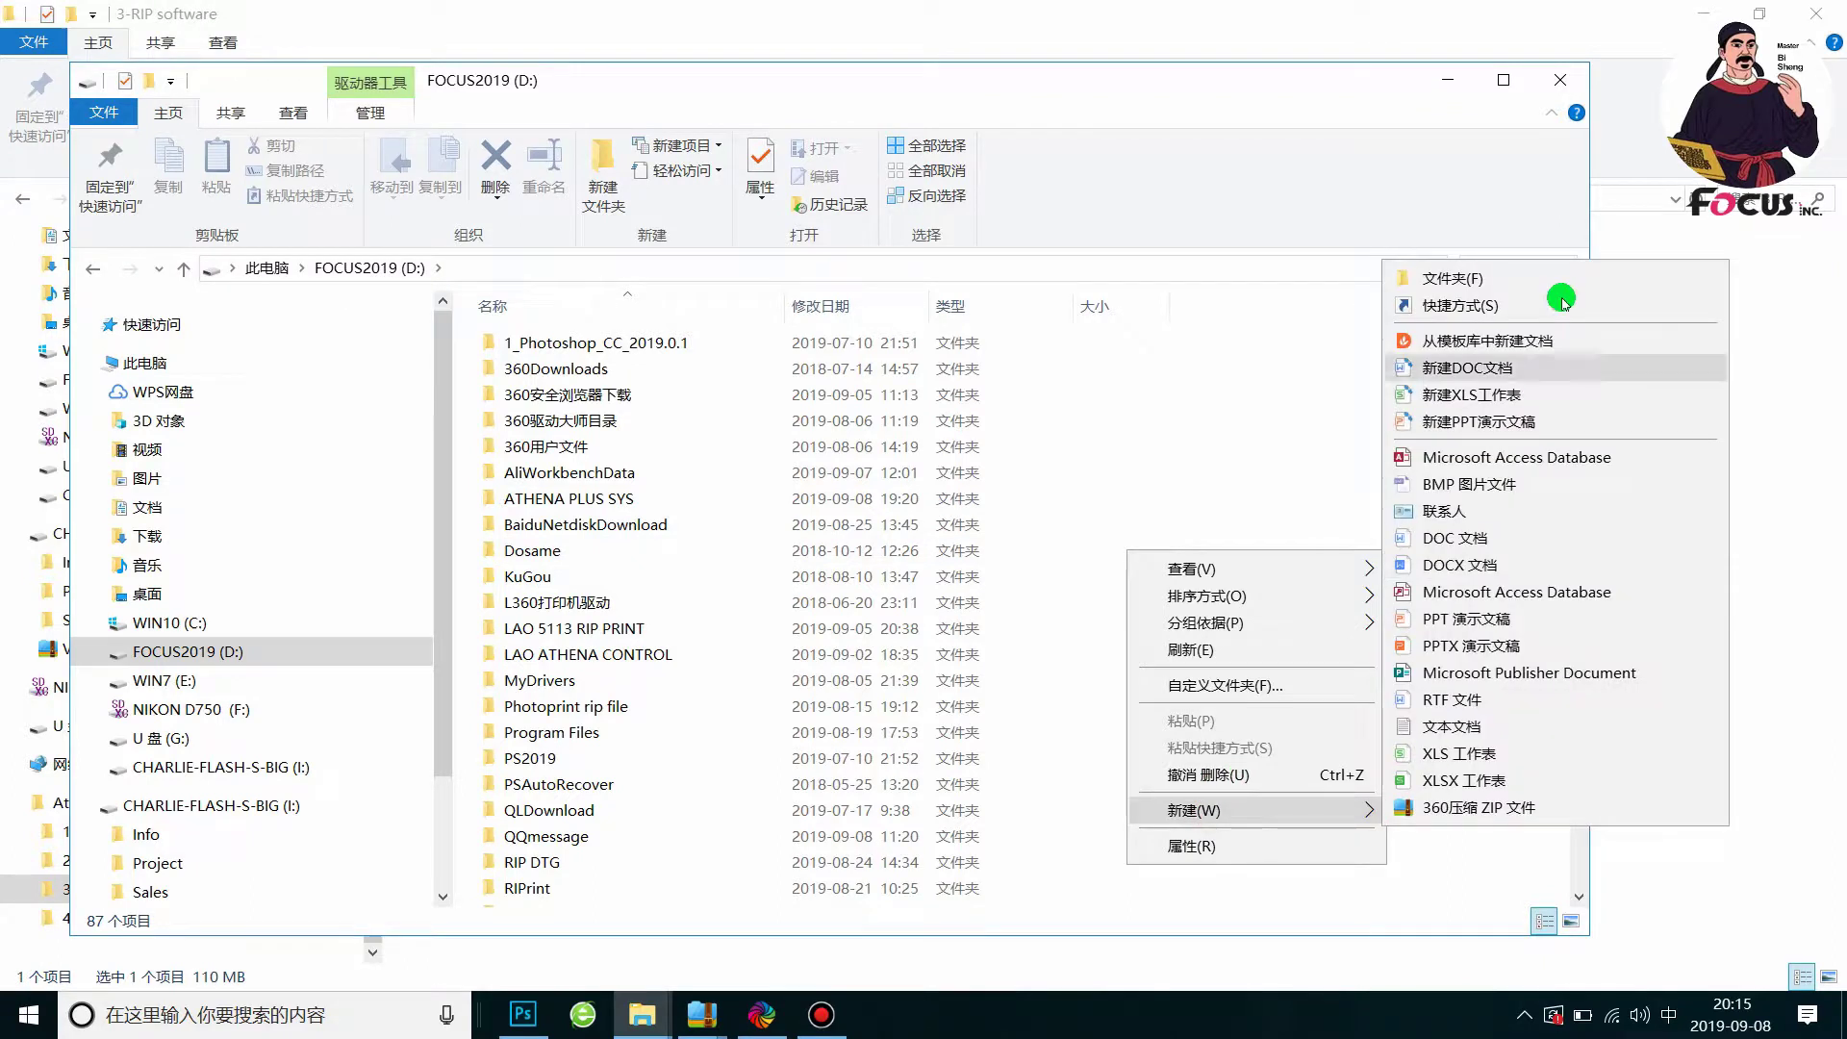
left_click(1523, 274)
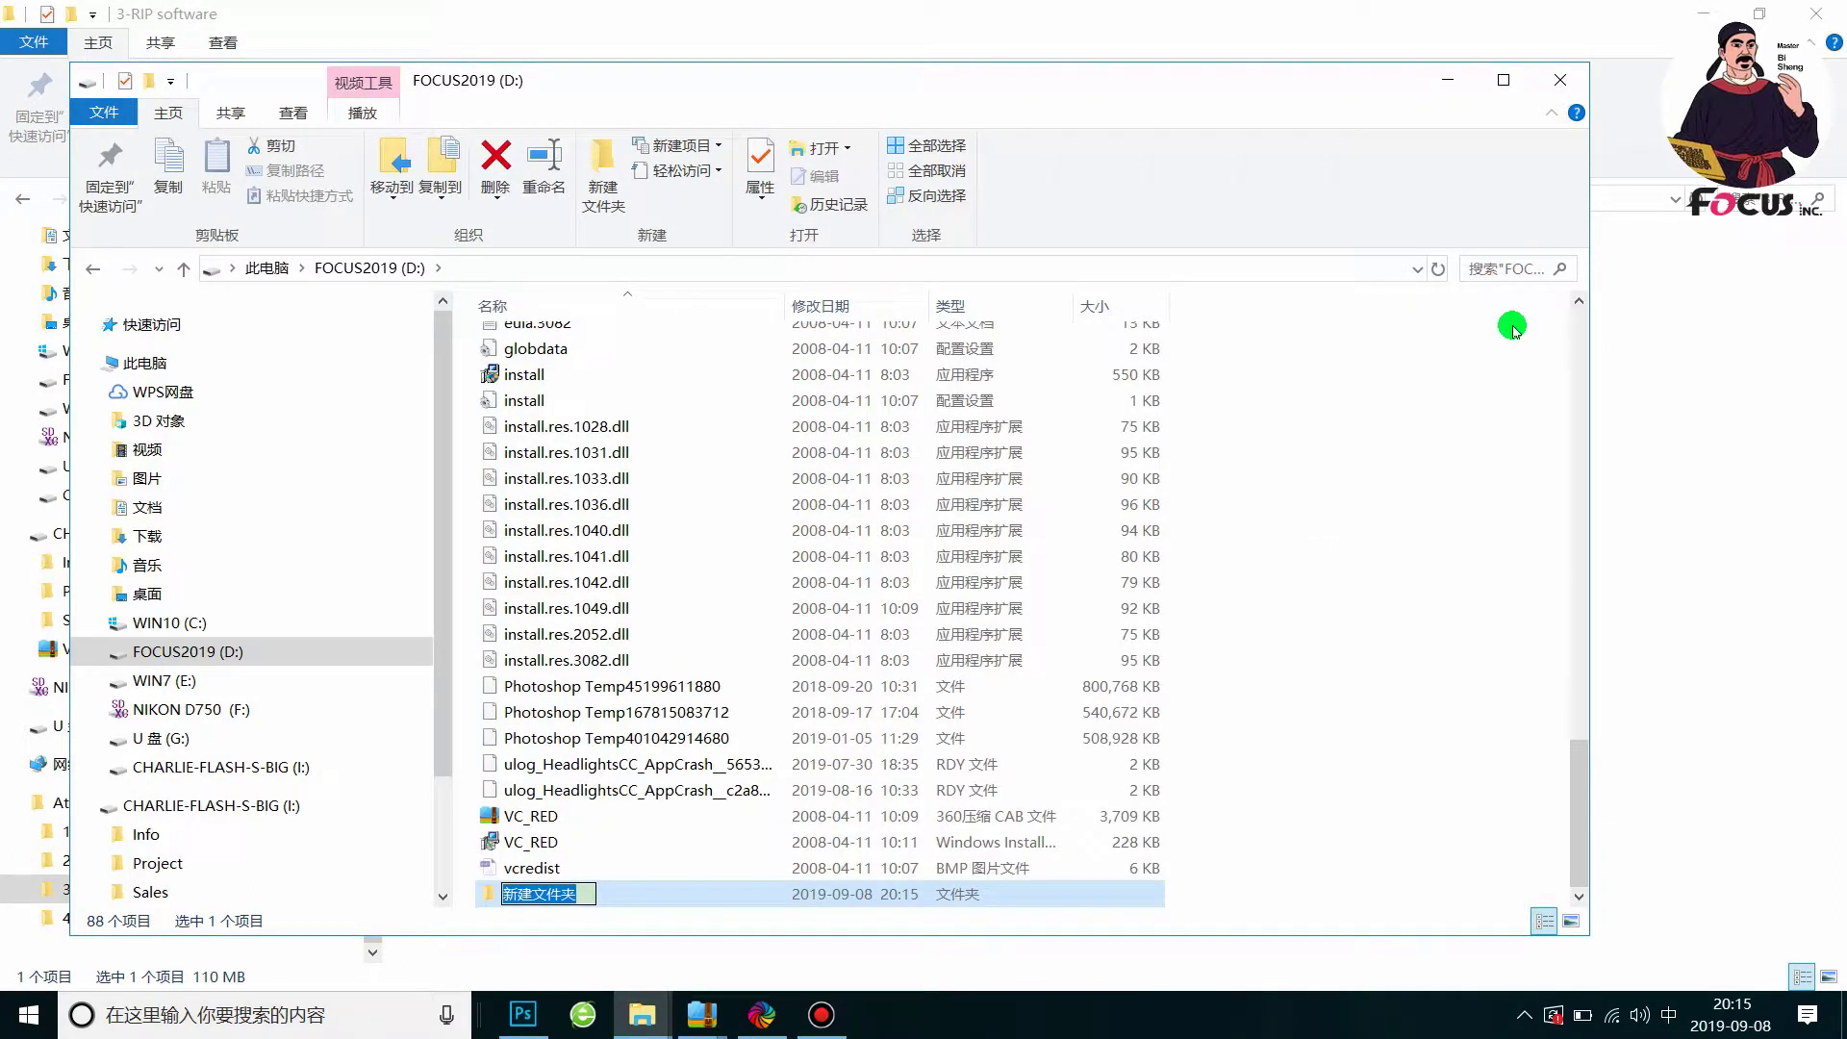
type("RIPPRINT19-8")
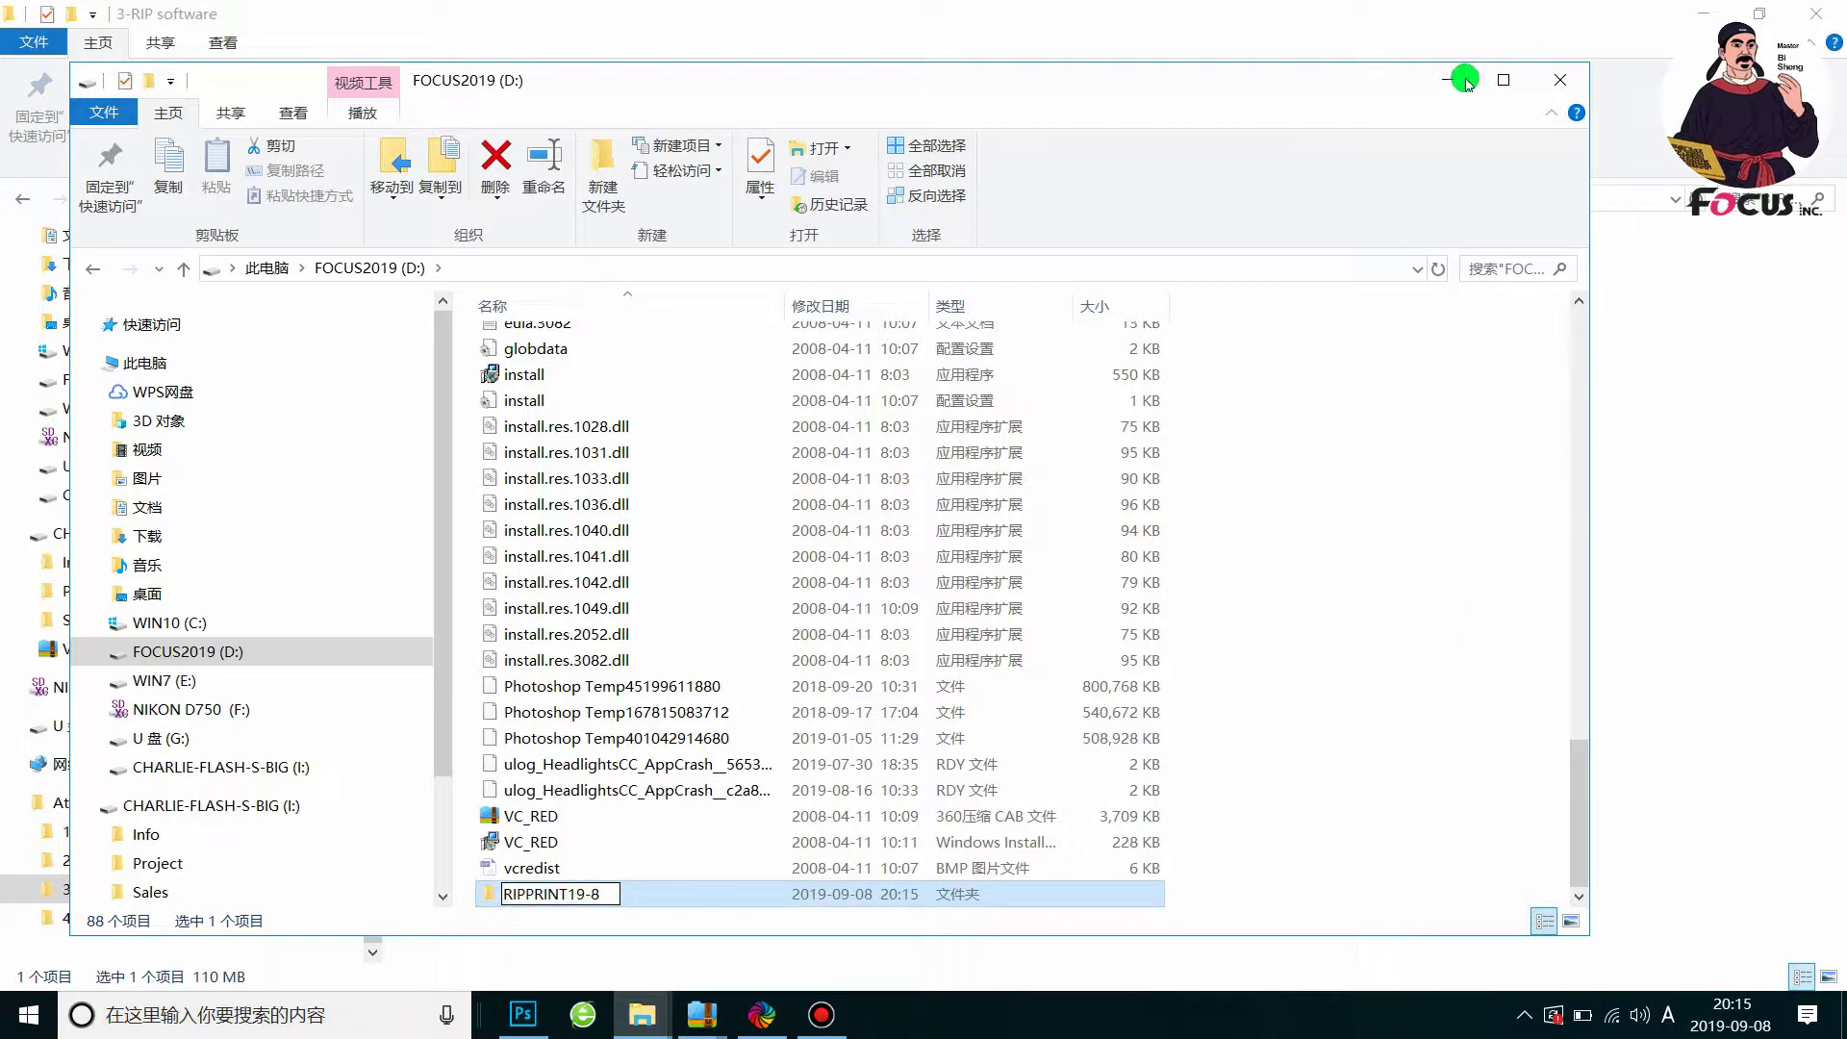
Close the D: drive window and relaunch the RIPrint setup program from the archive
left_click(1559, 80)
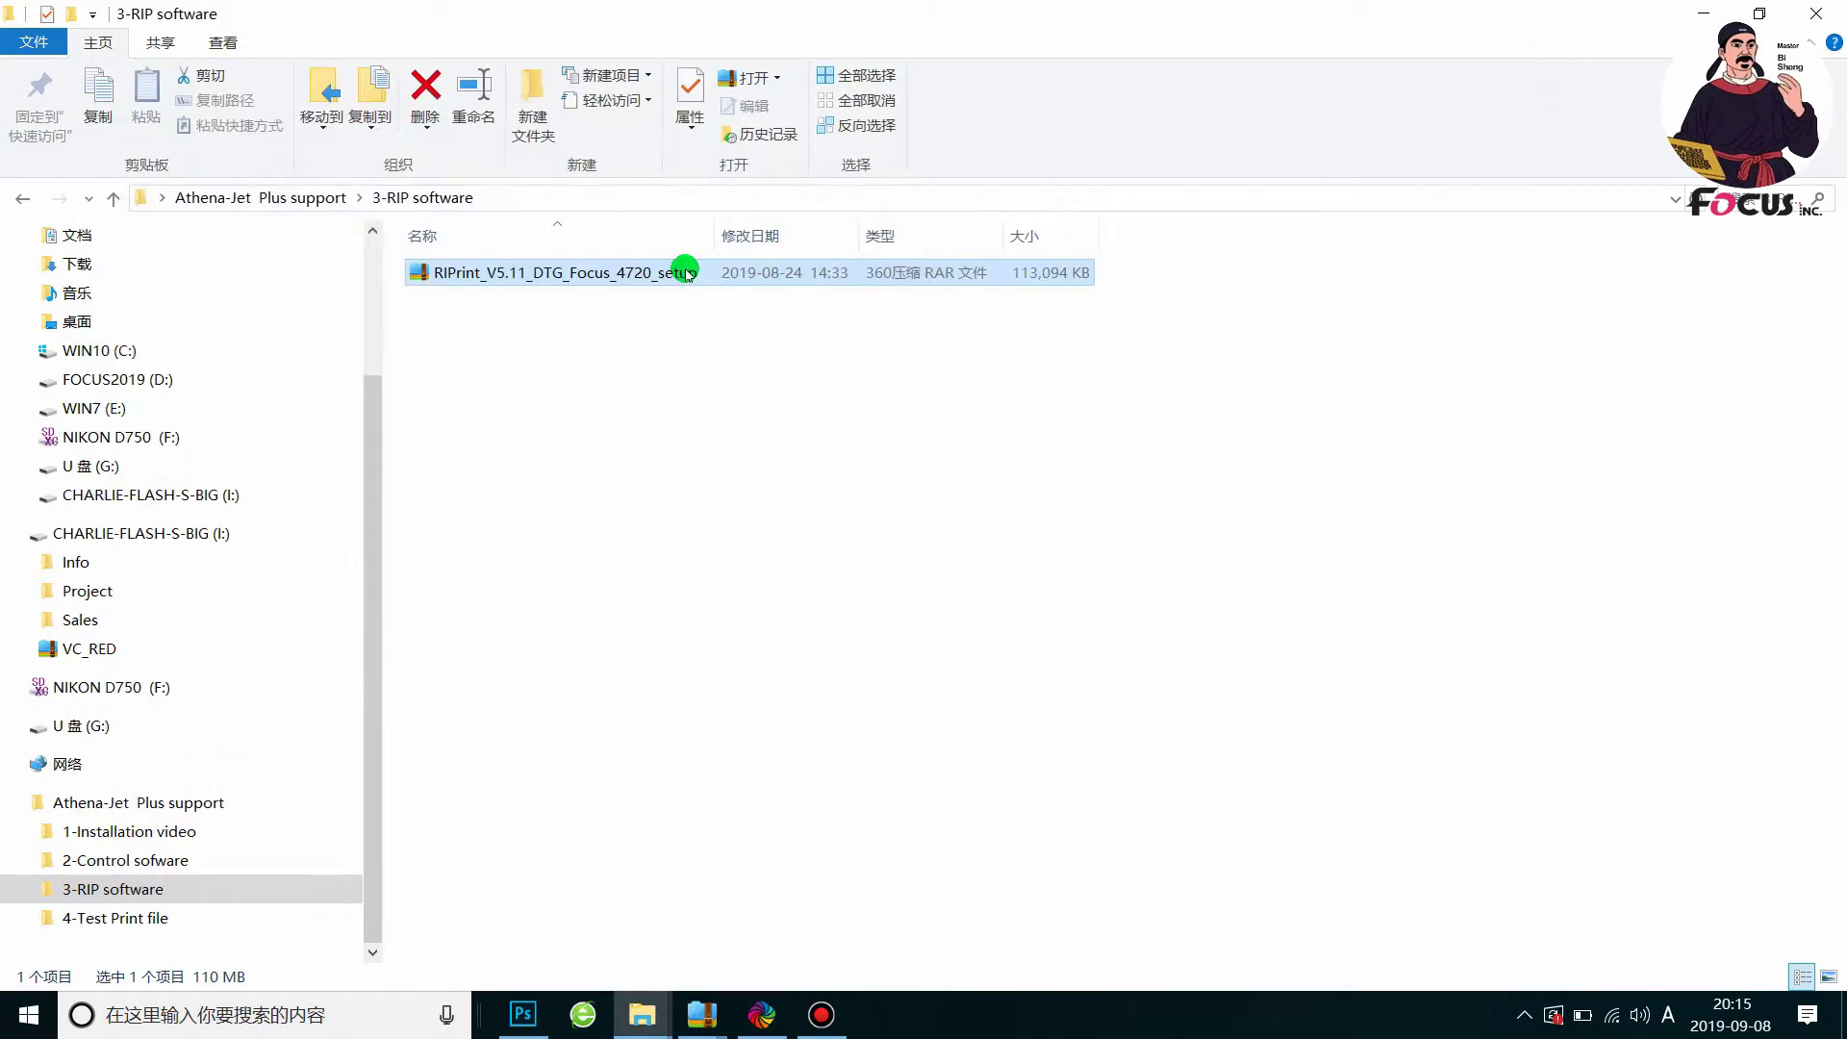
double_click(847, 275)
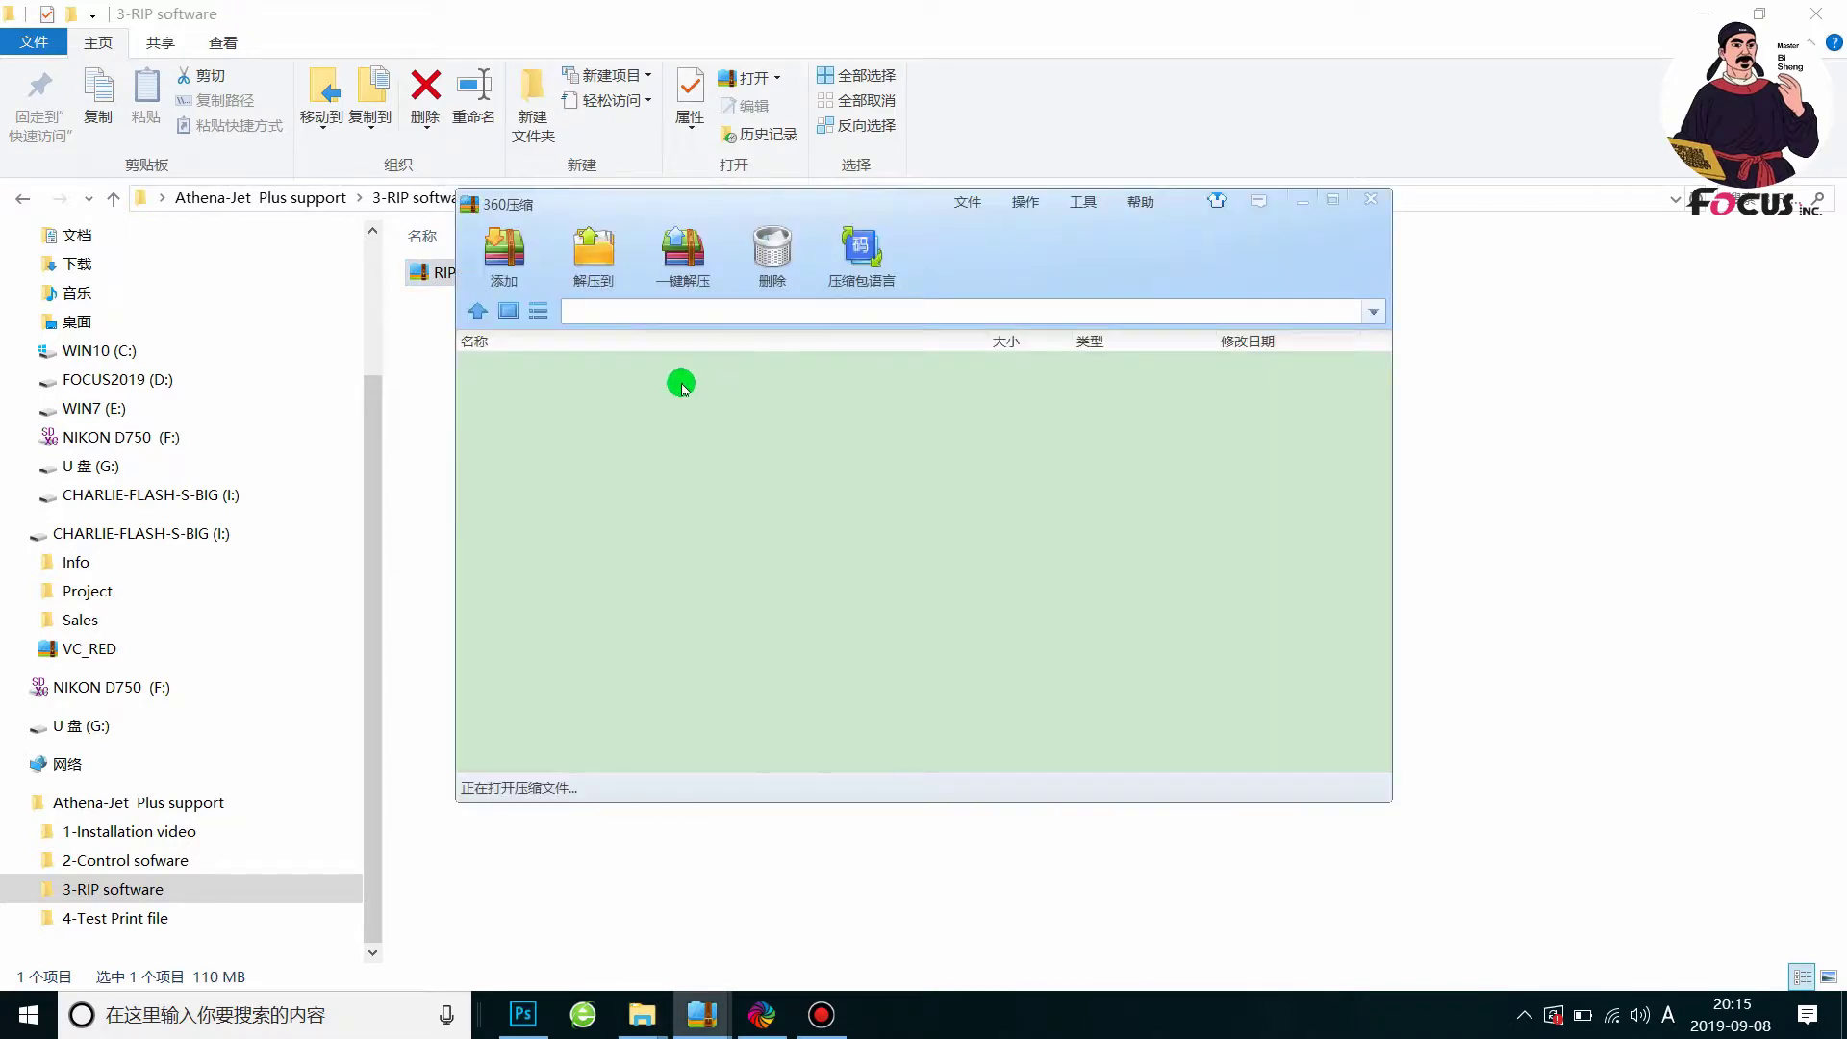
left_click(693, 387)
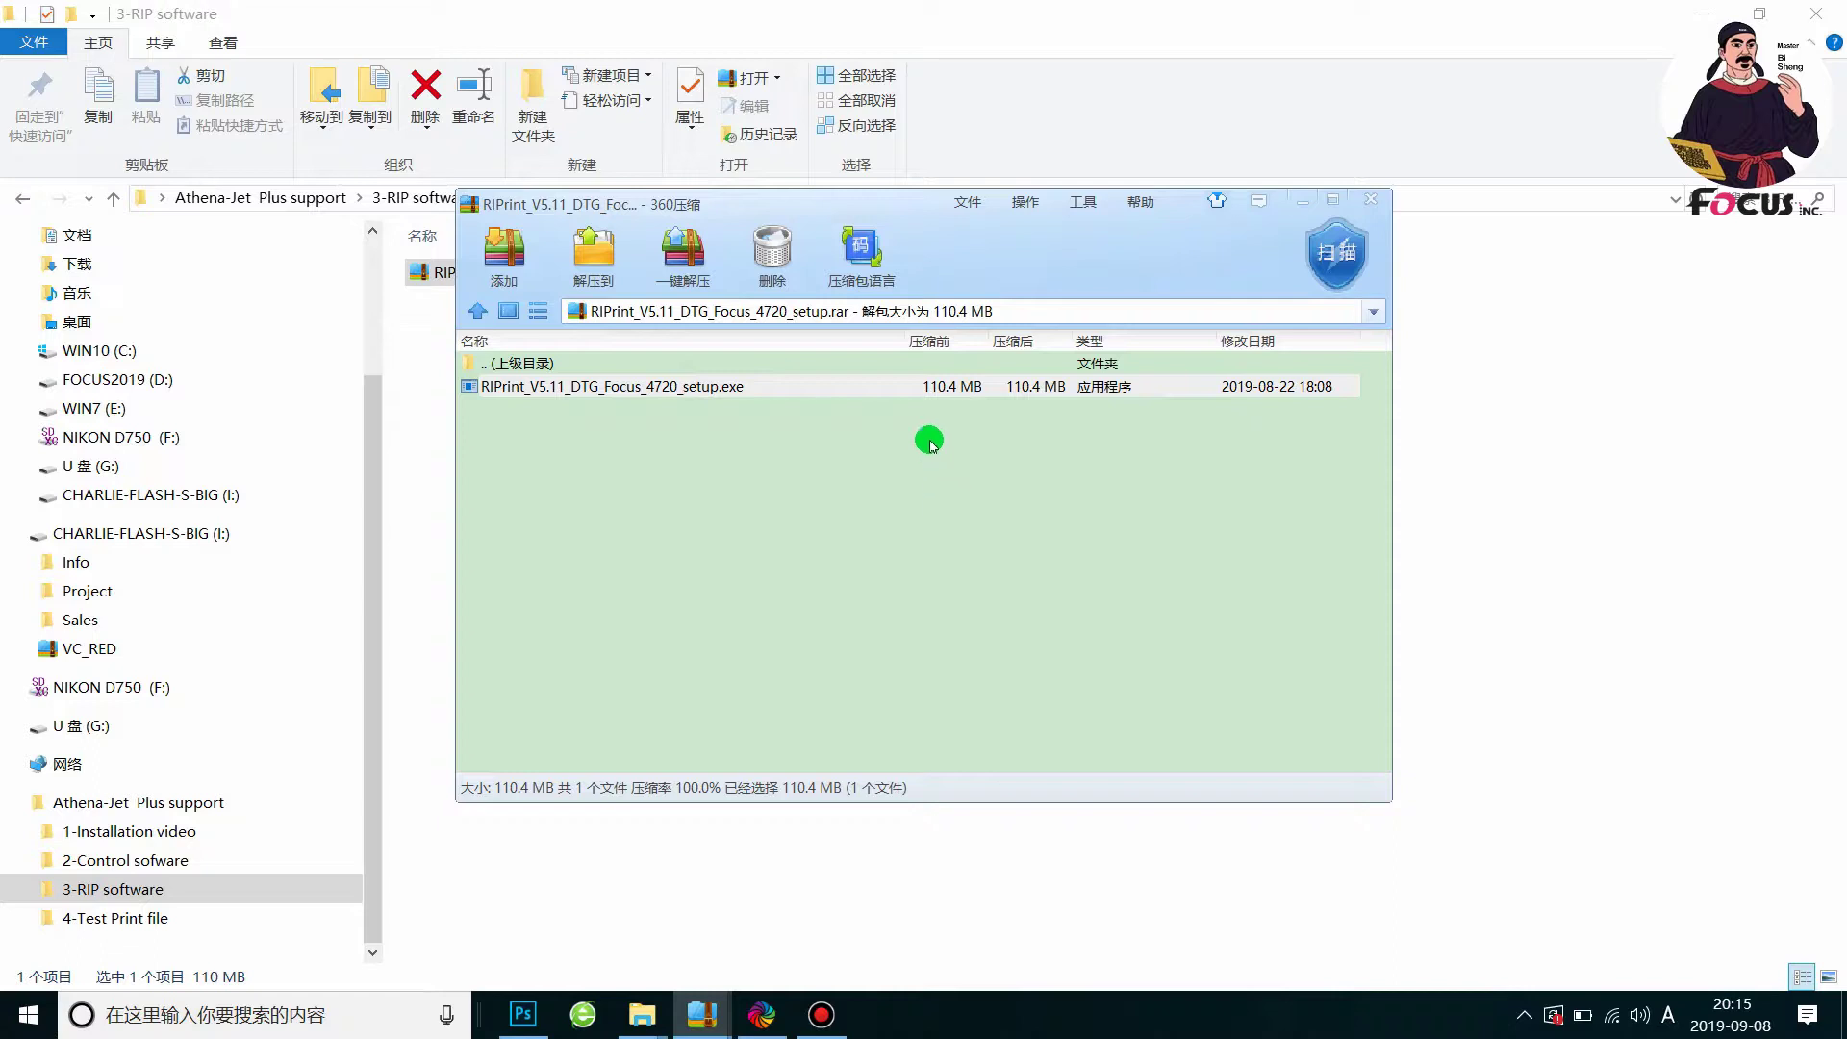
double_click(831, 394)
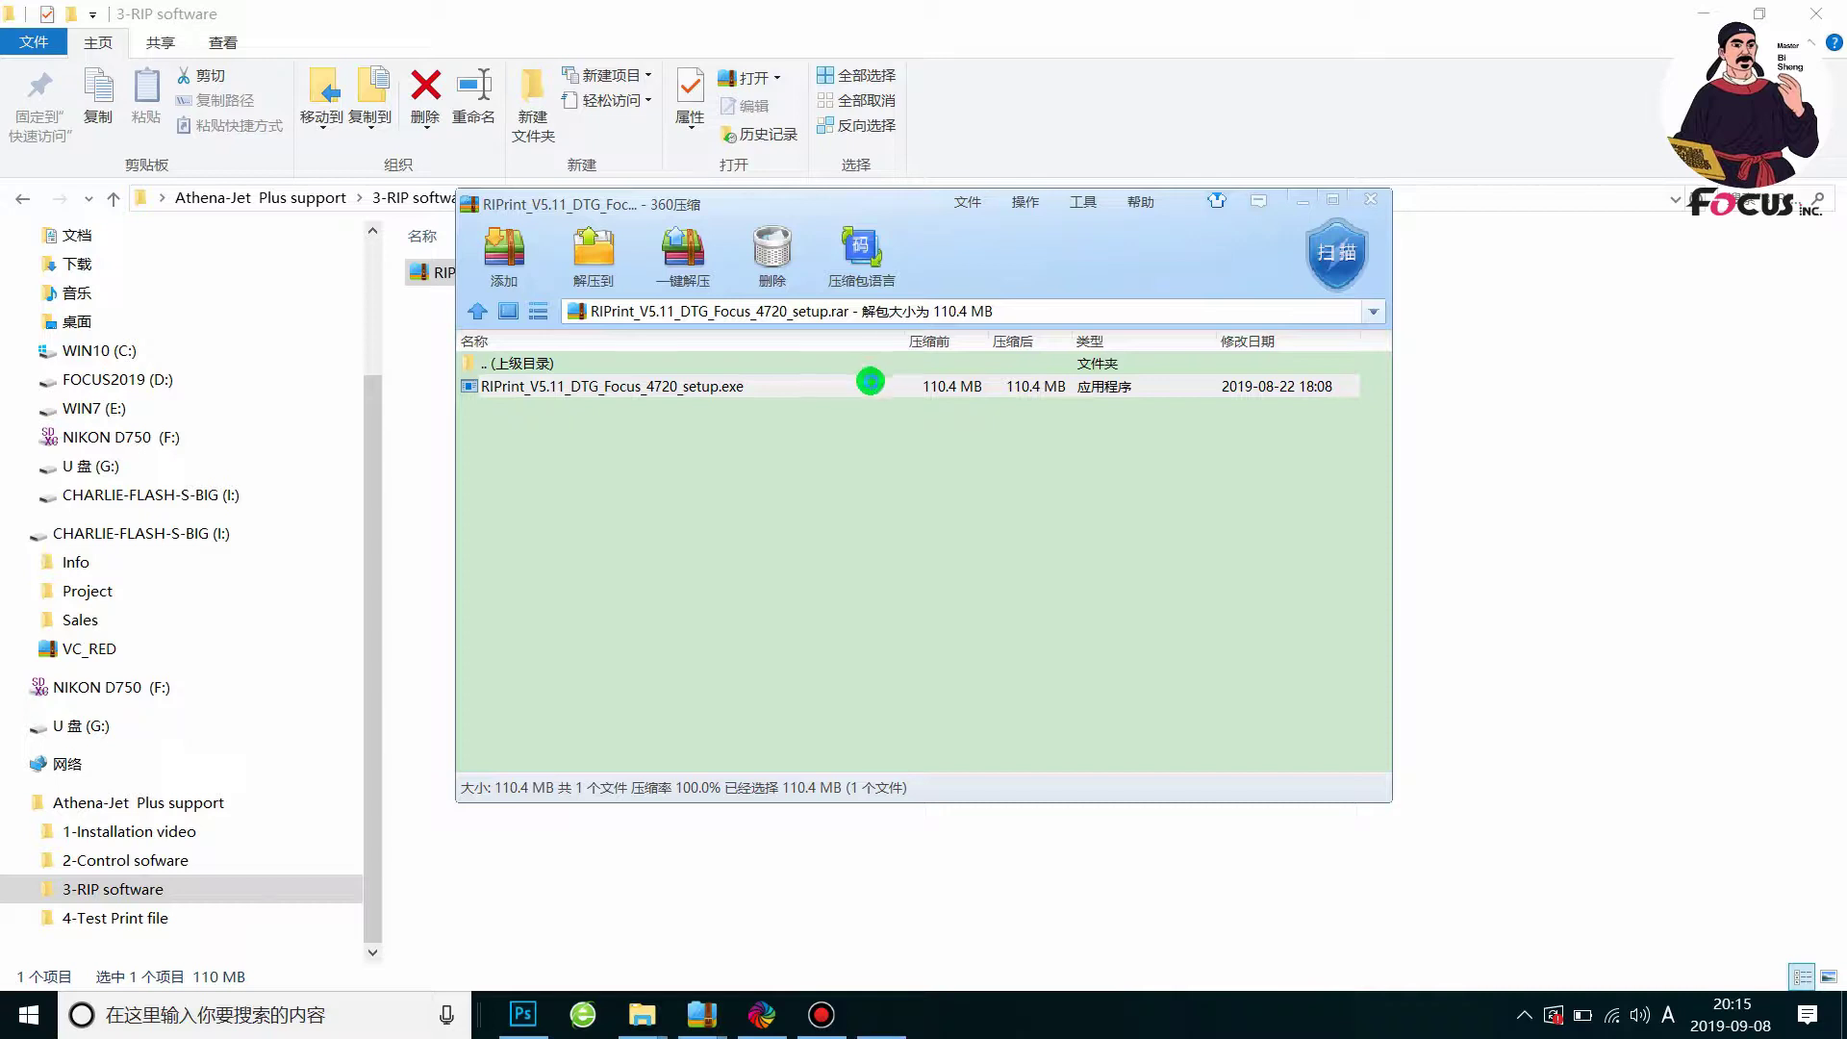
Allow the setup to run and choose English as the installer language
left_click(848, 666)
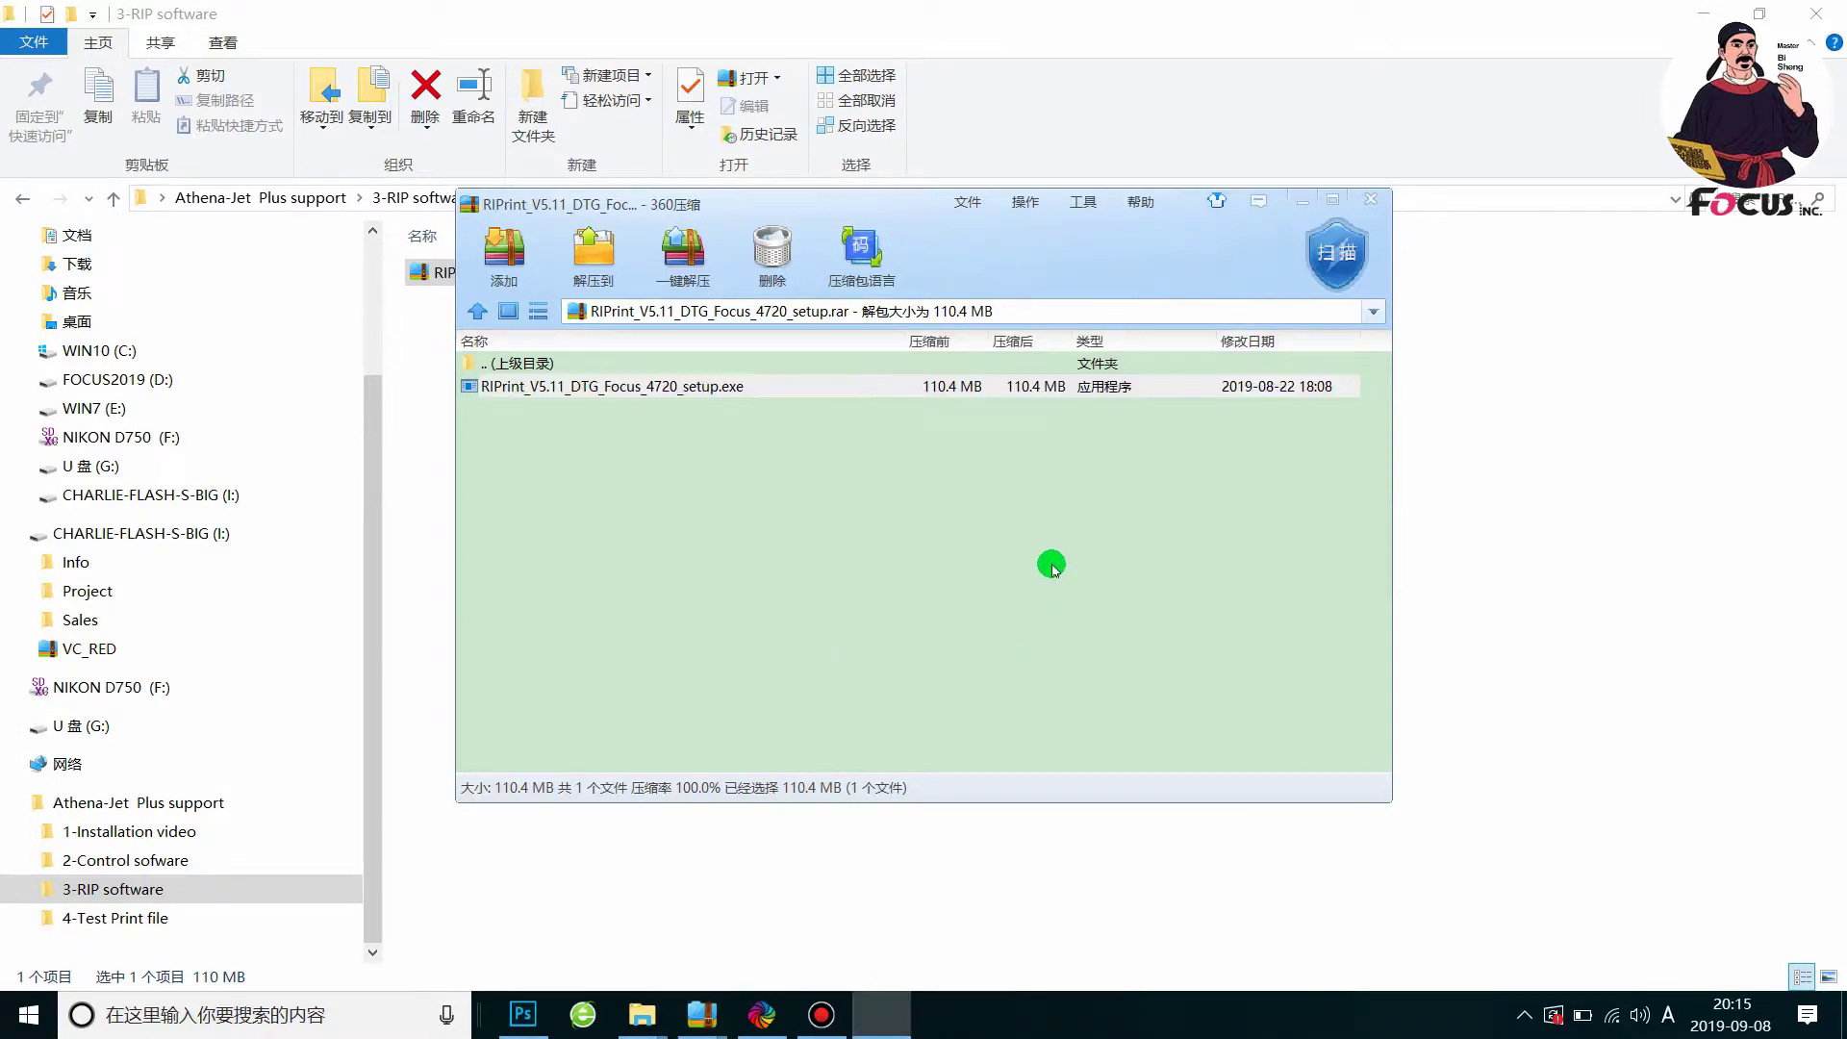
left_click(915, 513)
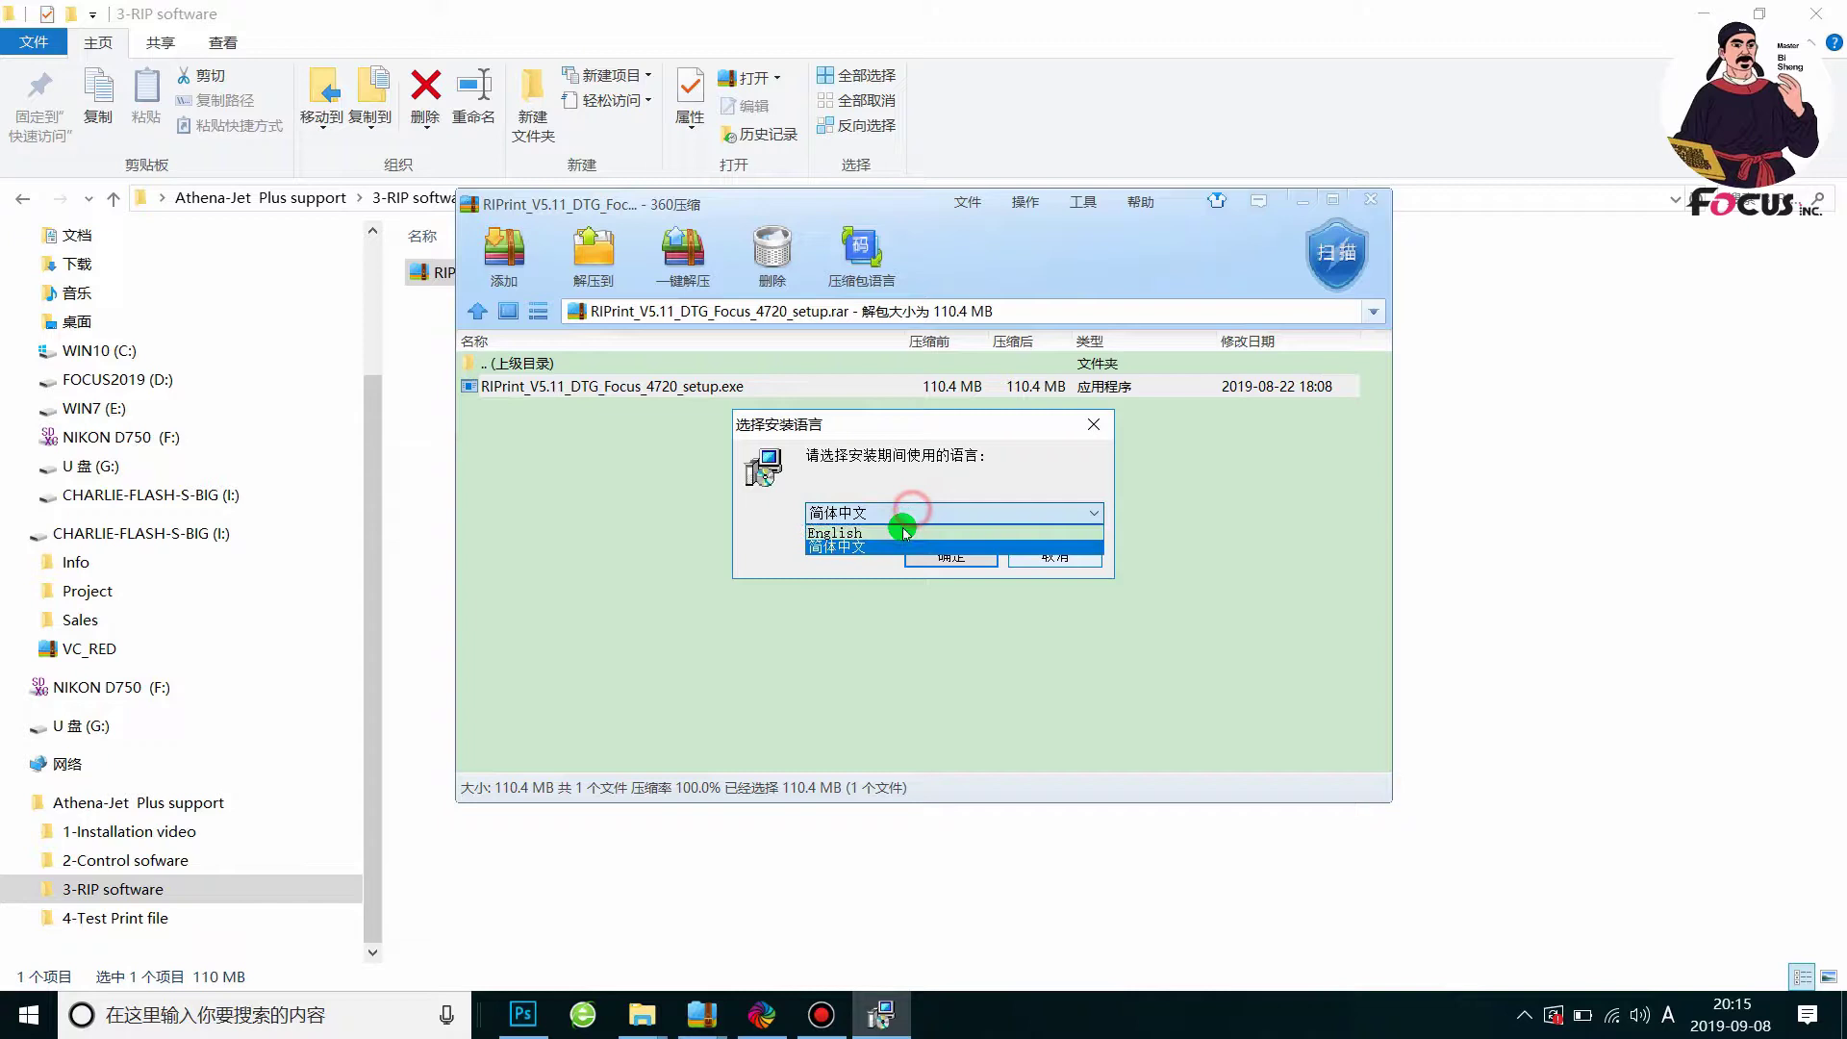
left_click(907, 531)
Start the wizard and set the install destination to D:\RIPPRINT19-8\RIPrint
left_click(951, 557)
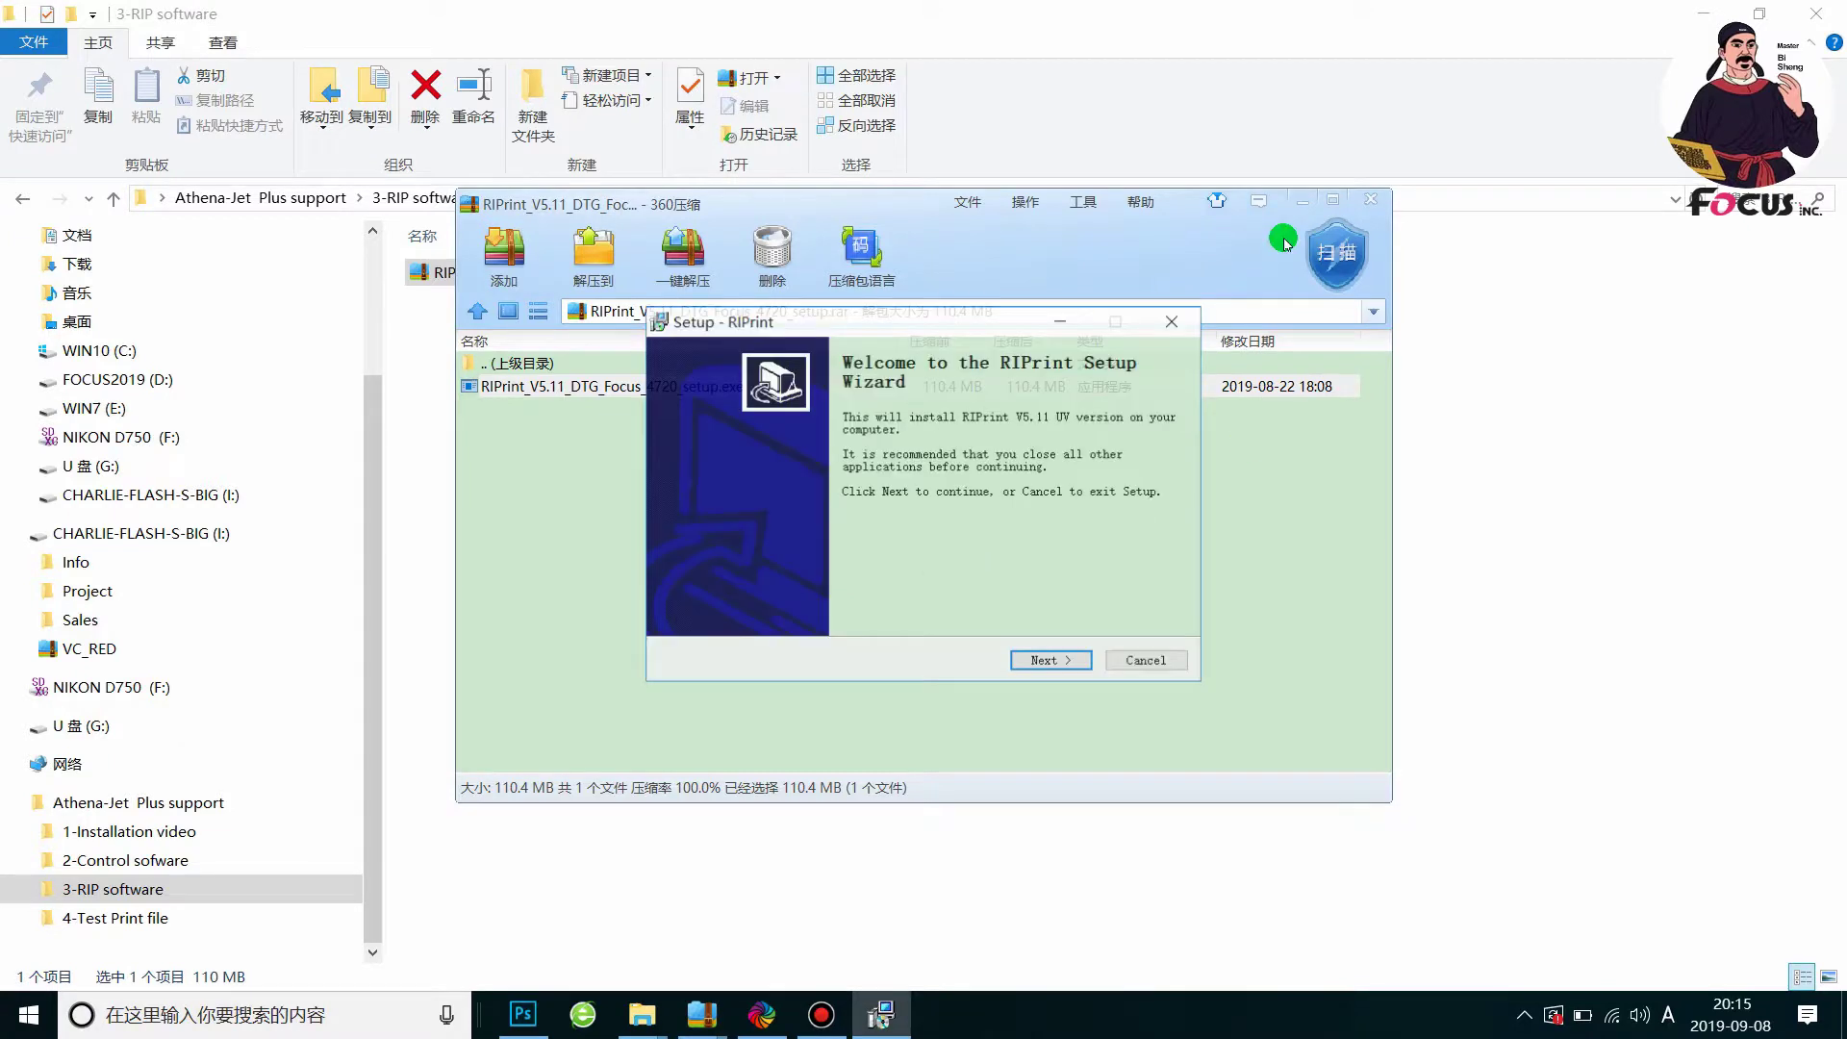
left_click(1049, 659)
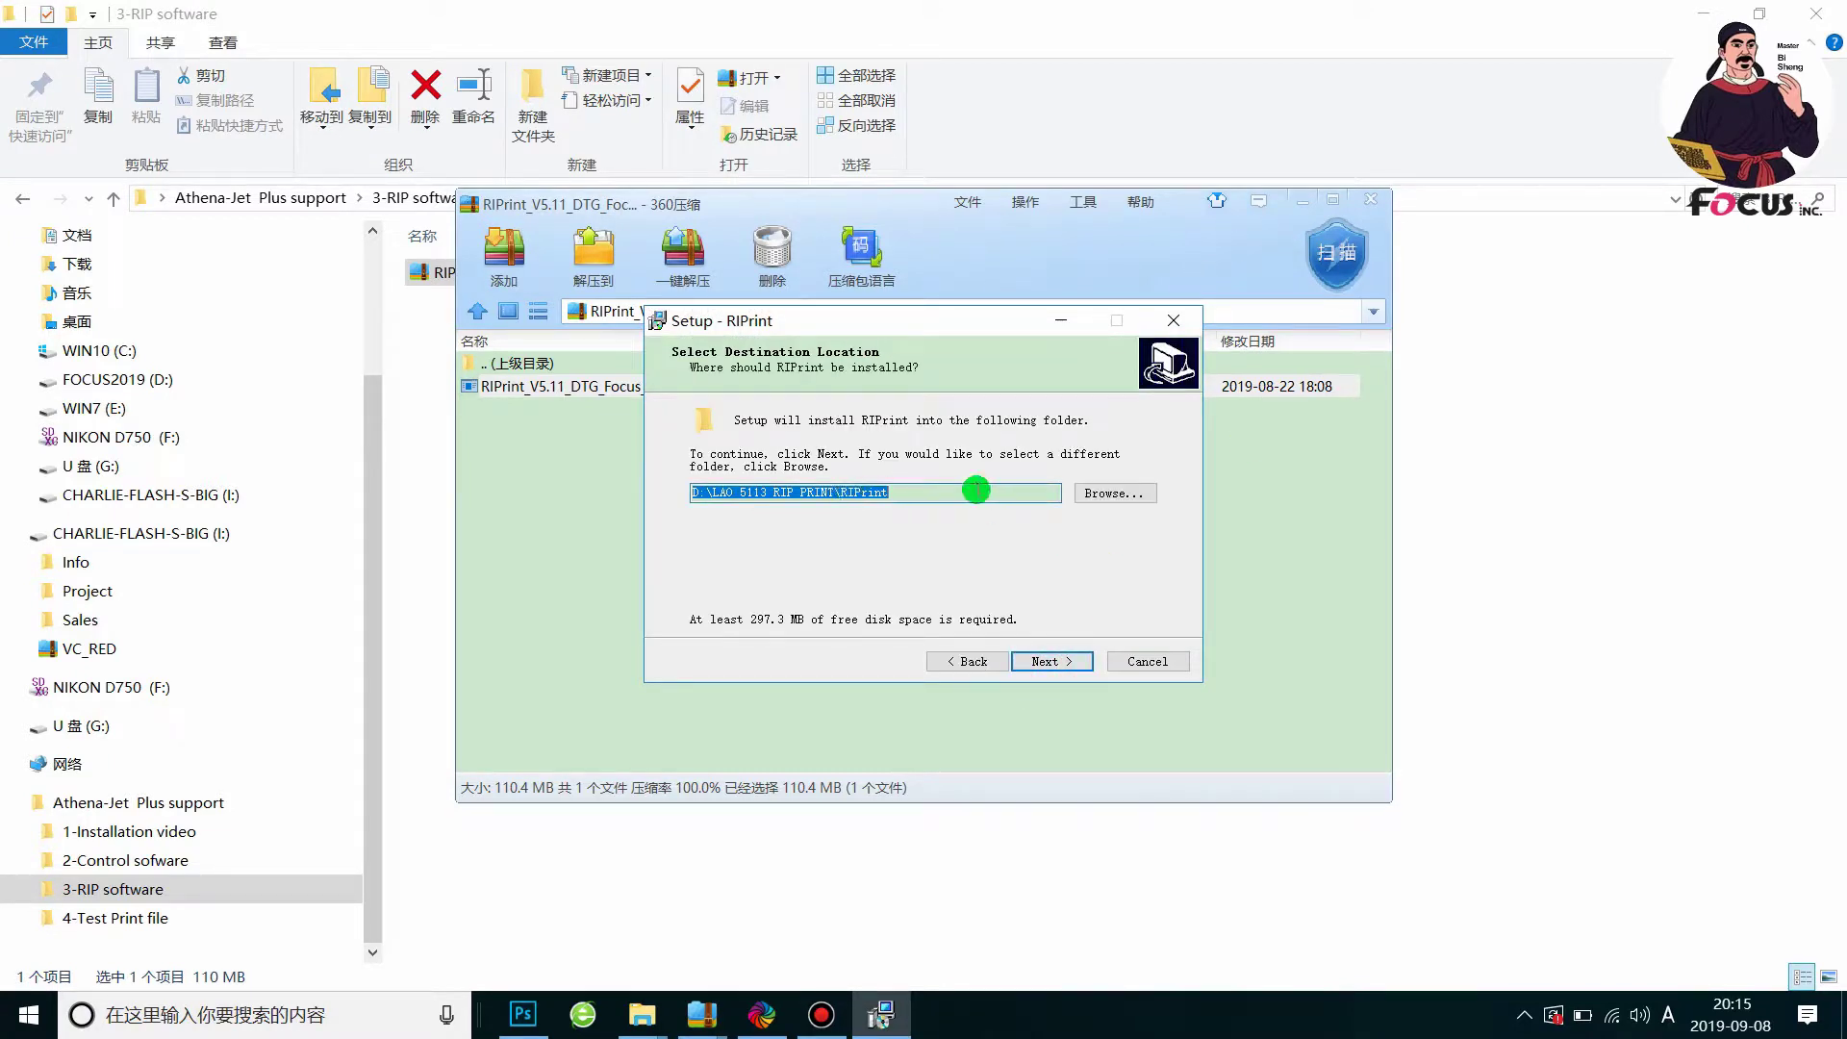
left_click(1112, 493)
scroll(895, 520, "down", 2)
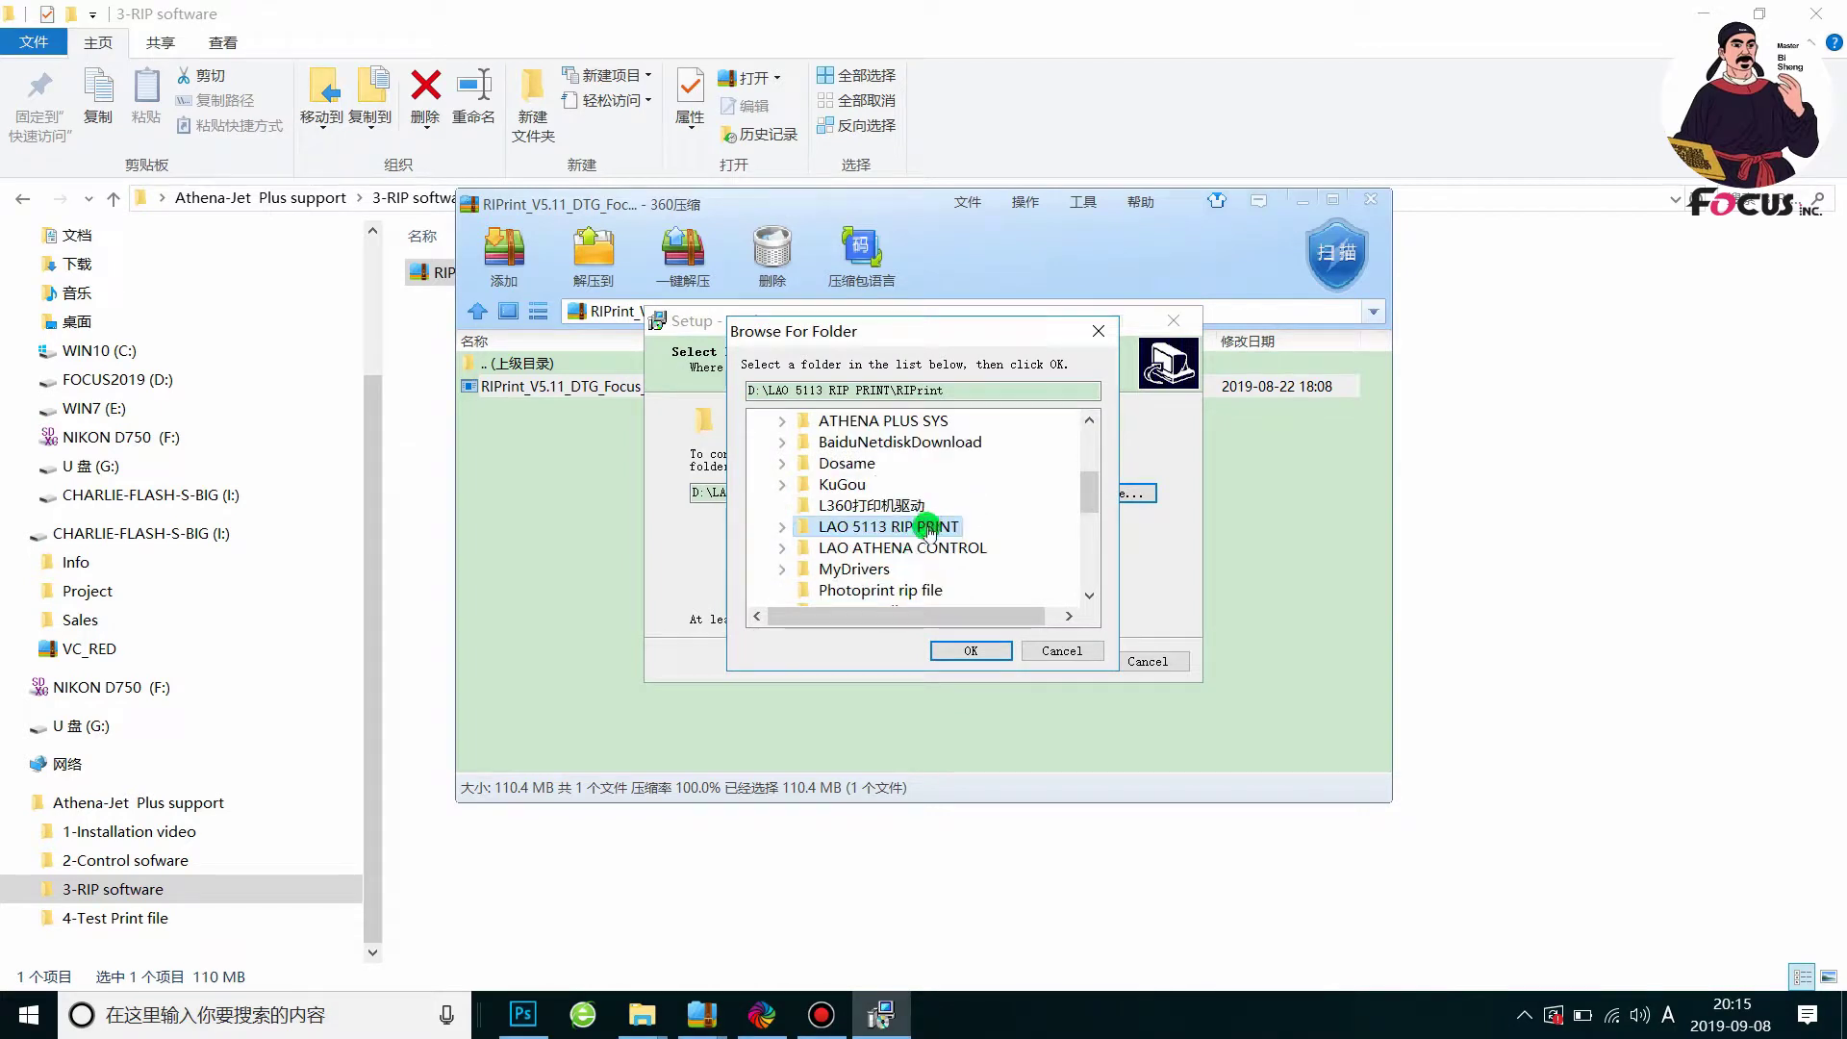
scroll(924, 531, "down", 1)
scroll(924, 532, "down", 1)
scroll(924, 531, "down", 2)
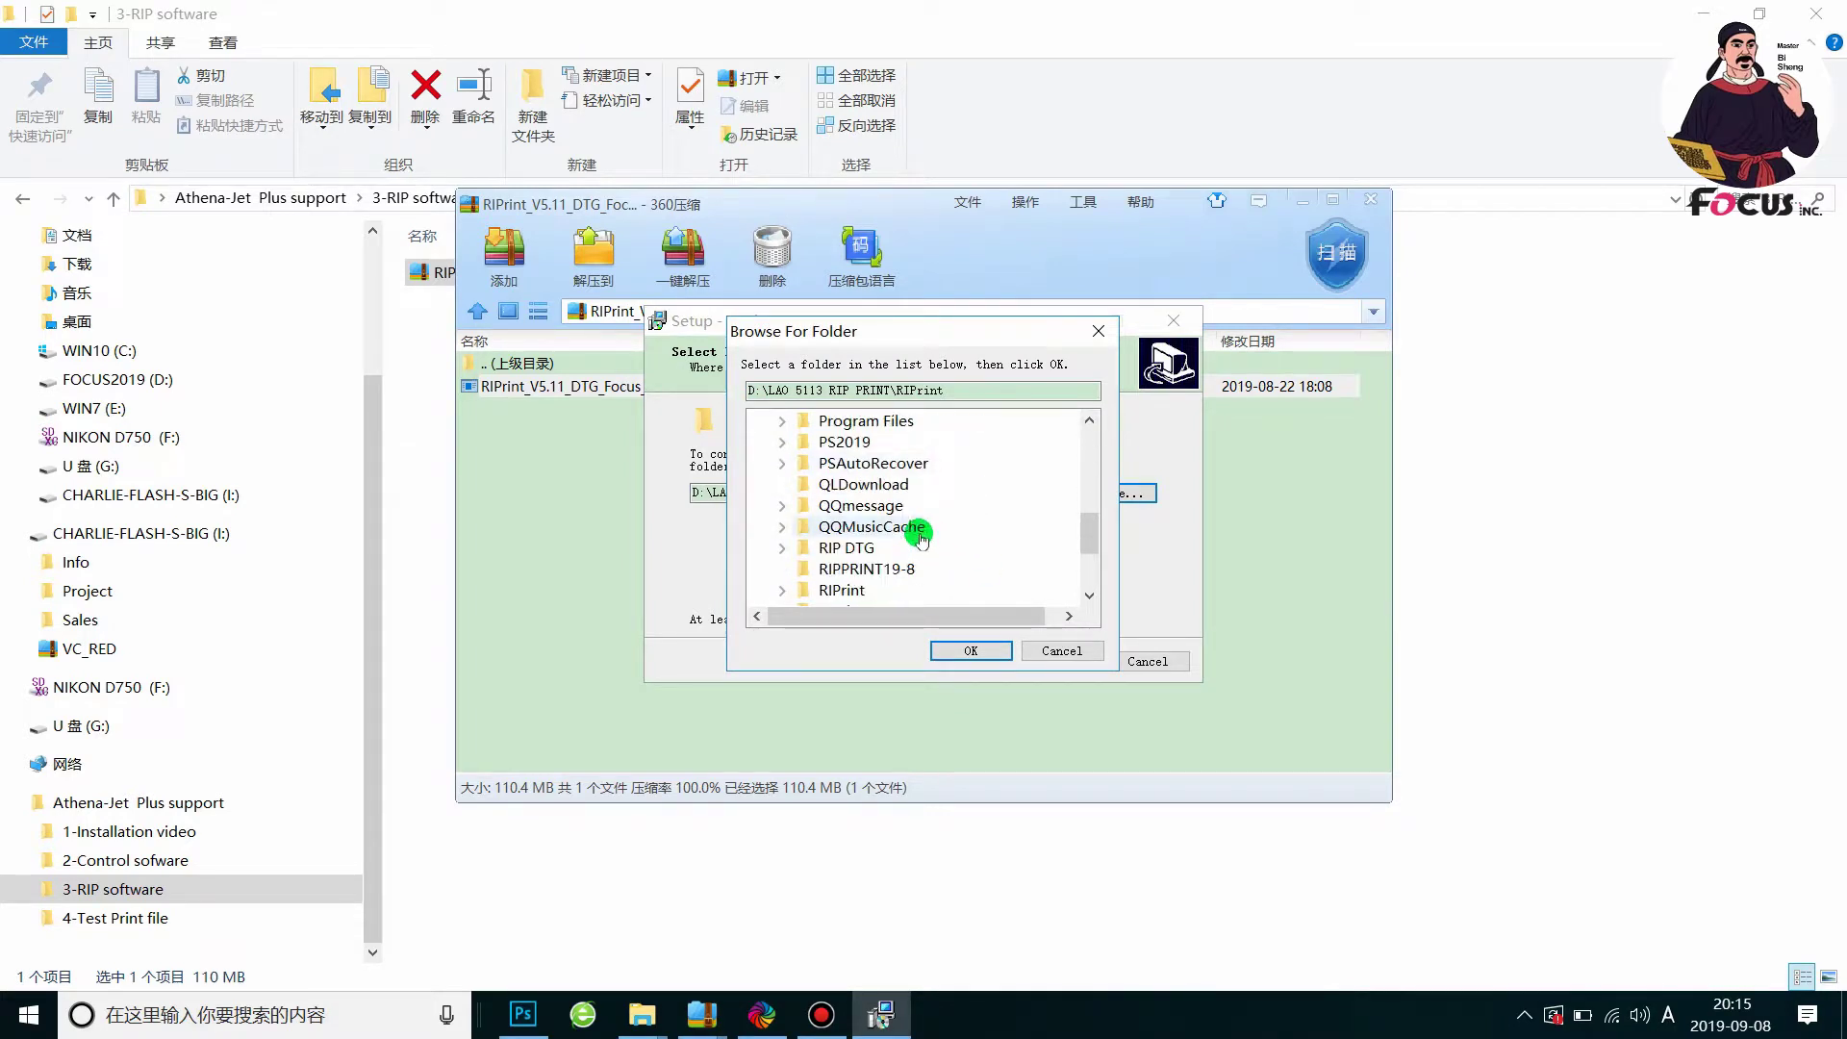
scroll(922, 535, "down", 1)
scroll(921, 534, "down", 1)
left_click(896, 441)
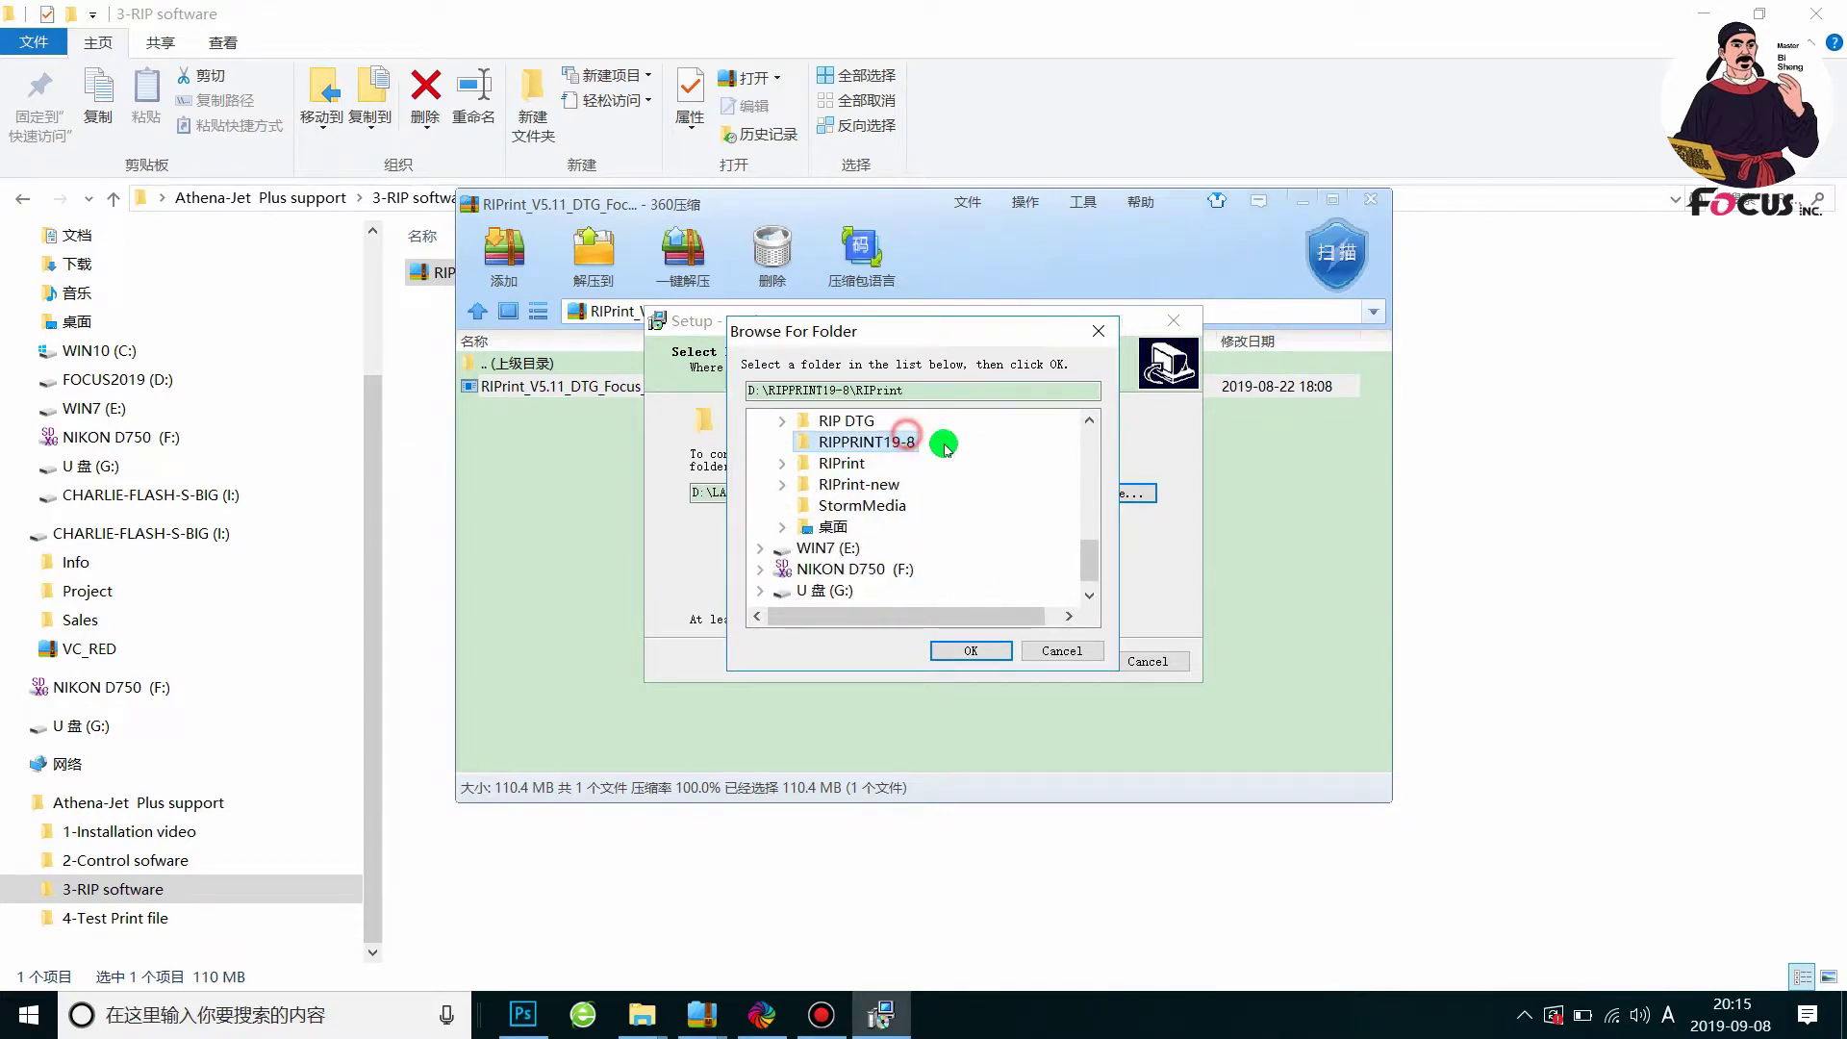
left_click(981, 652)
left_click(1049, 663)
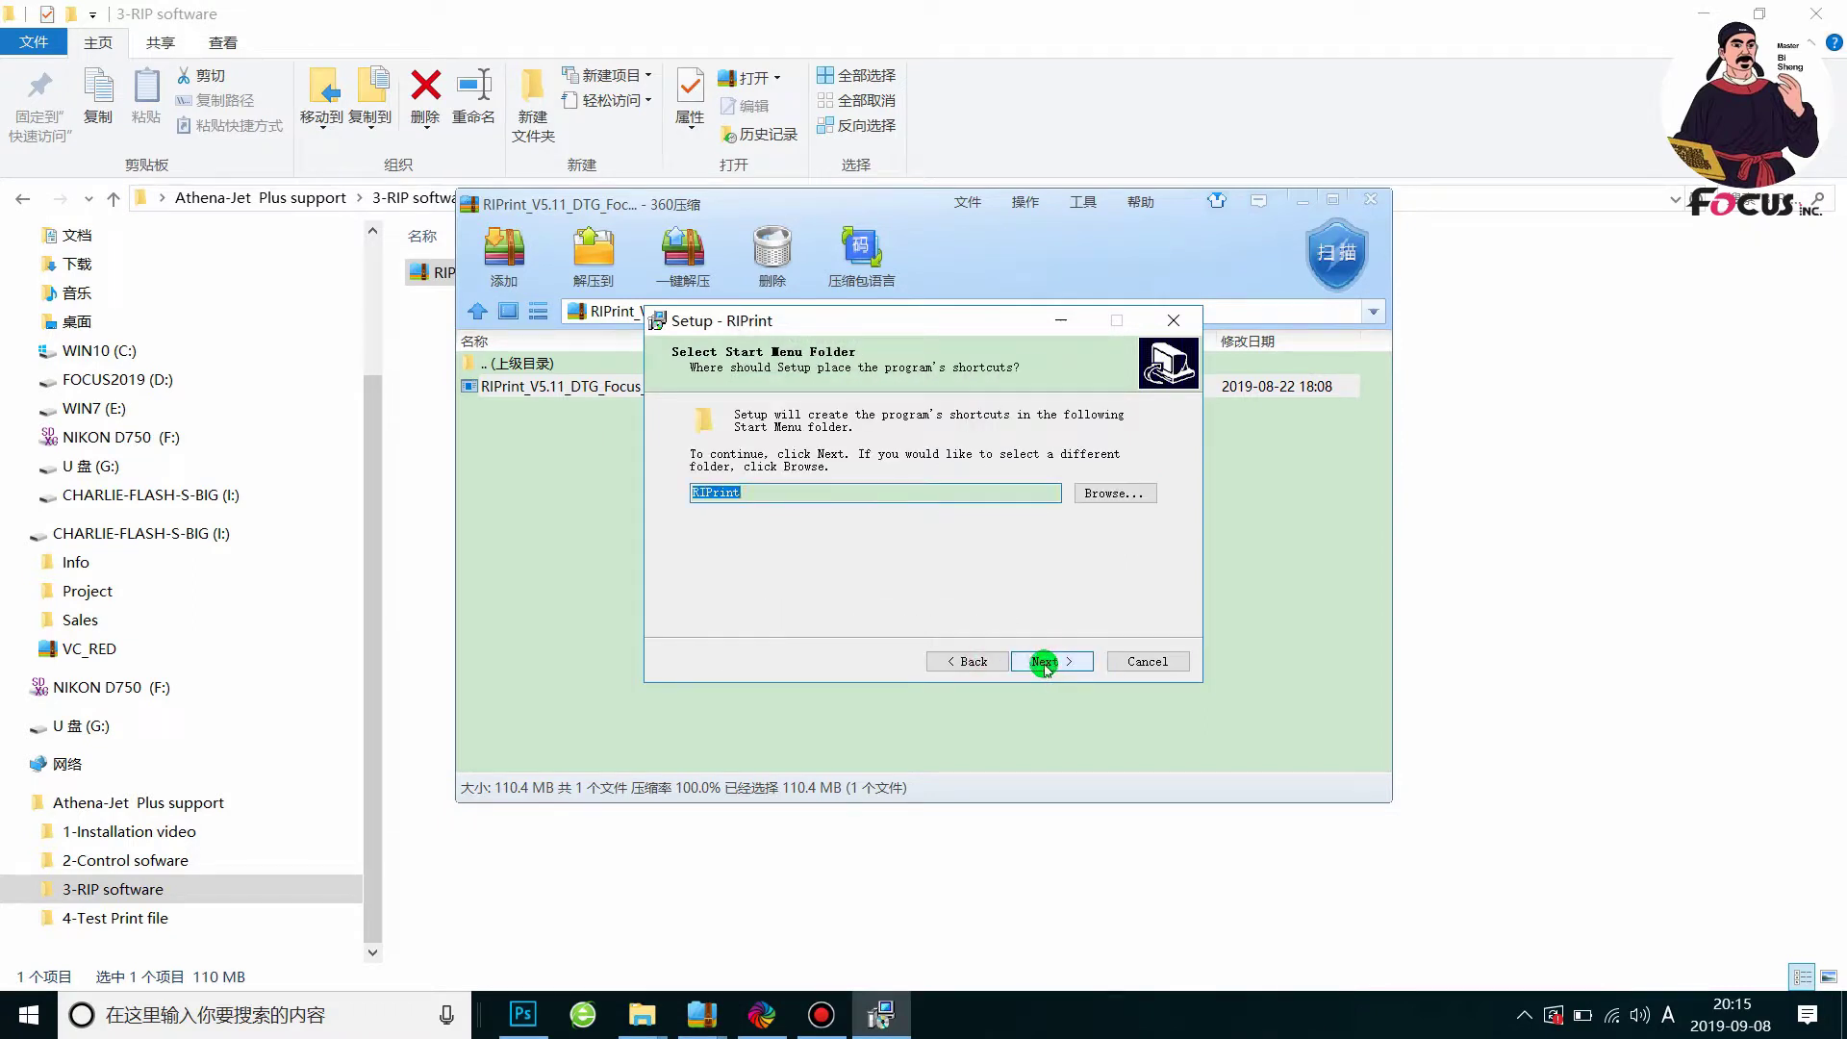
Accept the default Start Menu folder and desktop icon, then begin installing RIPrint
left_click(1046, 664)
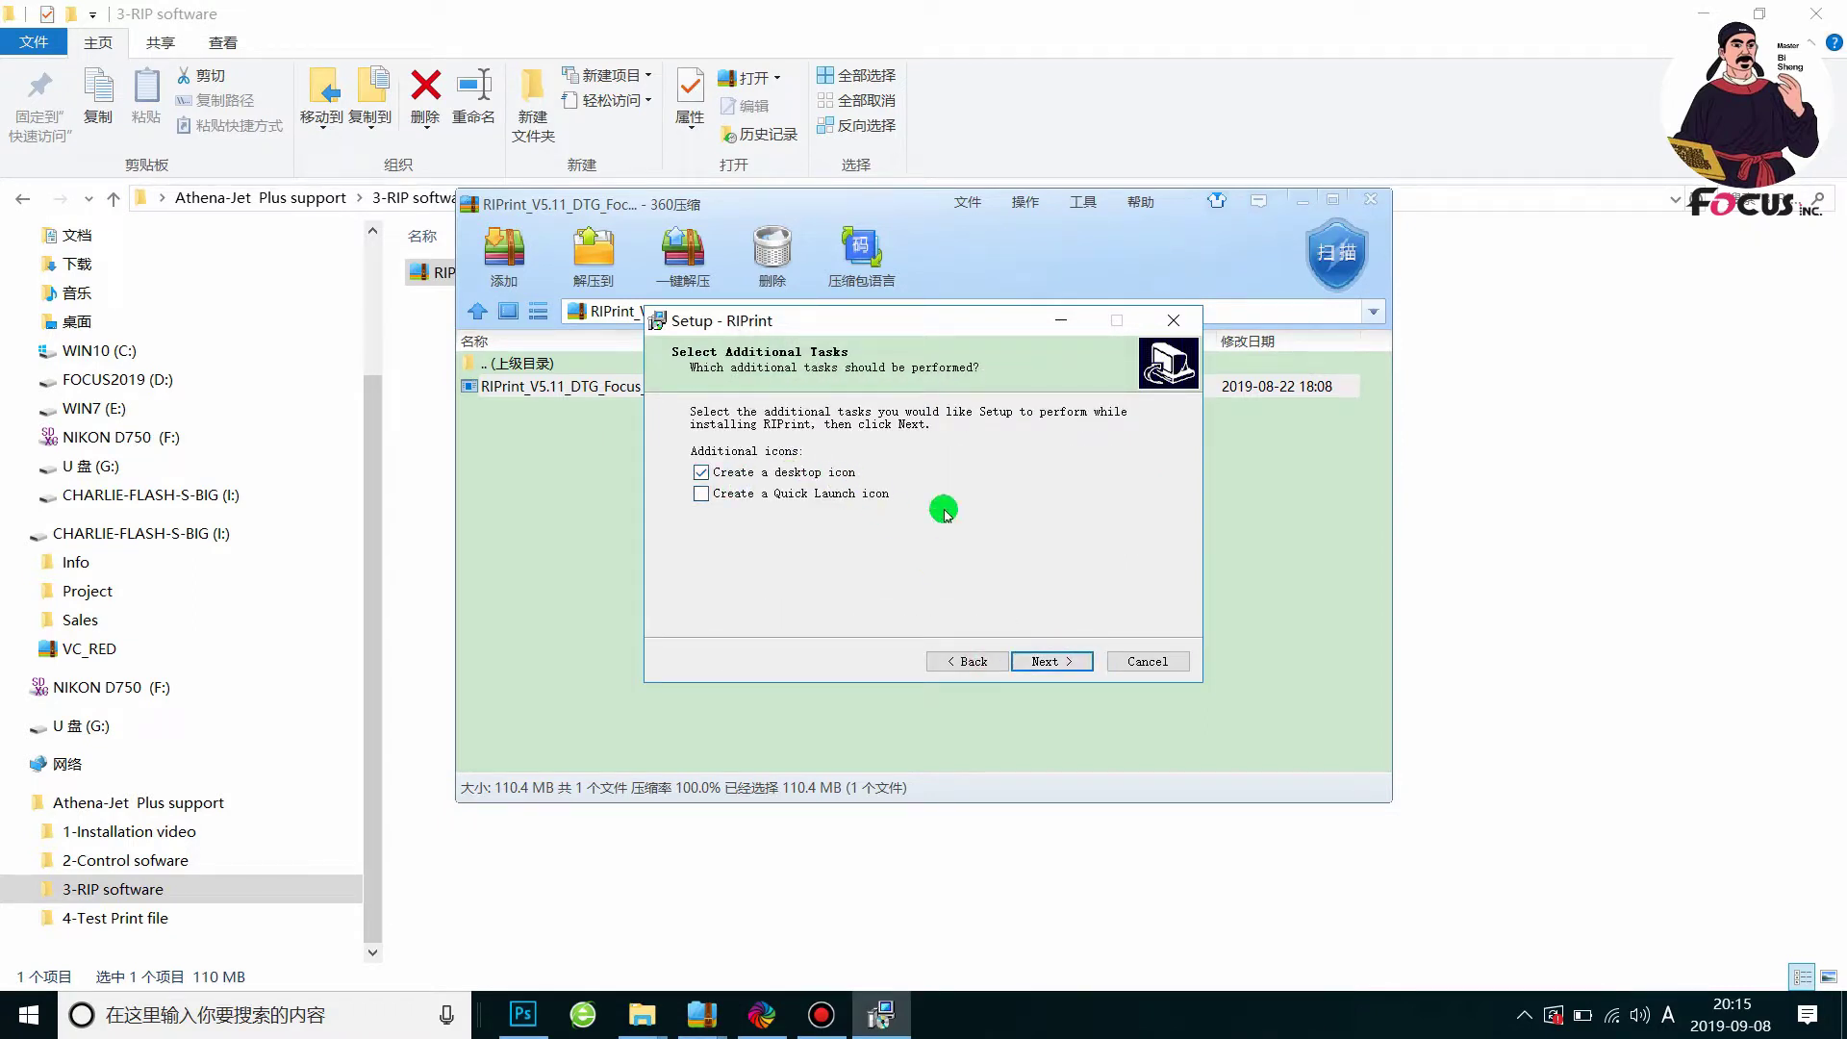
left_click(1050, 663)
left_click(1050, 664)
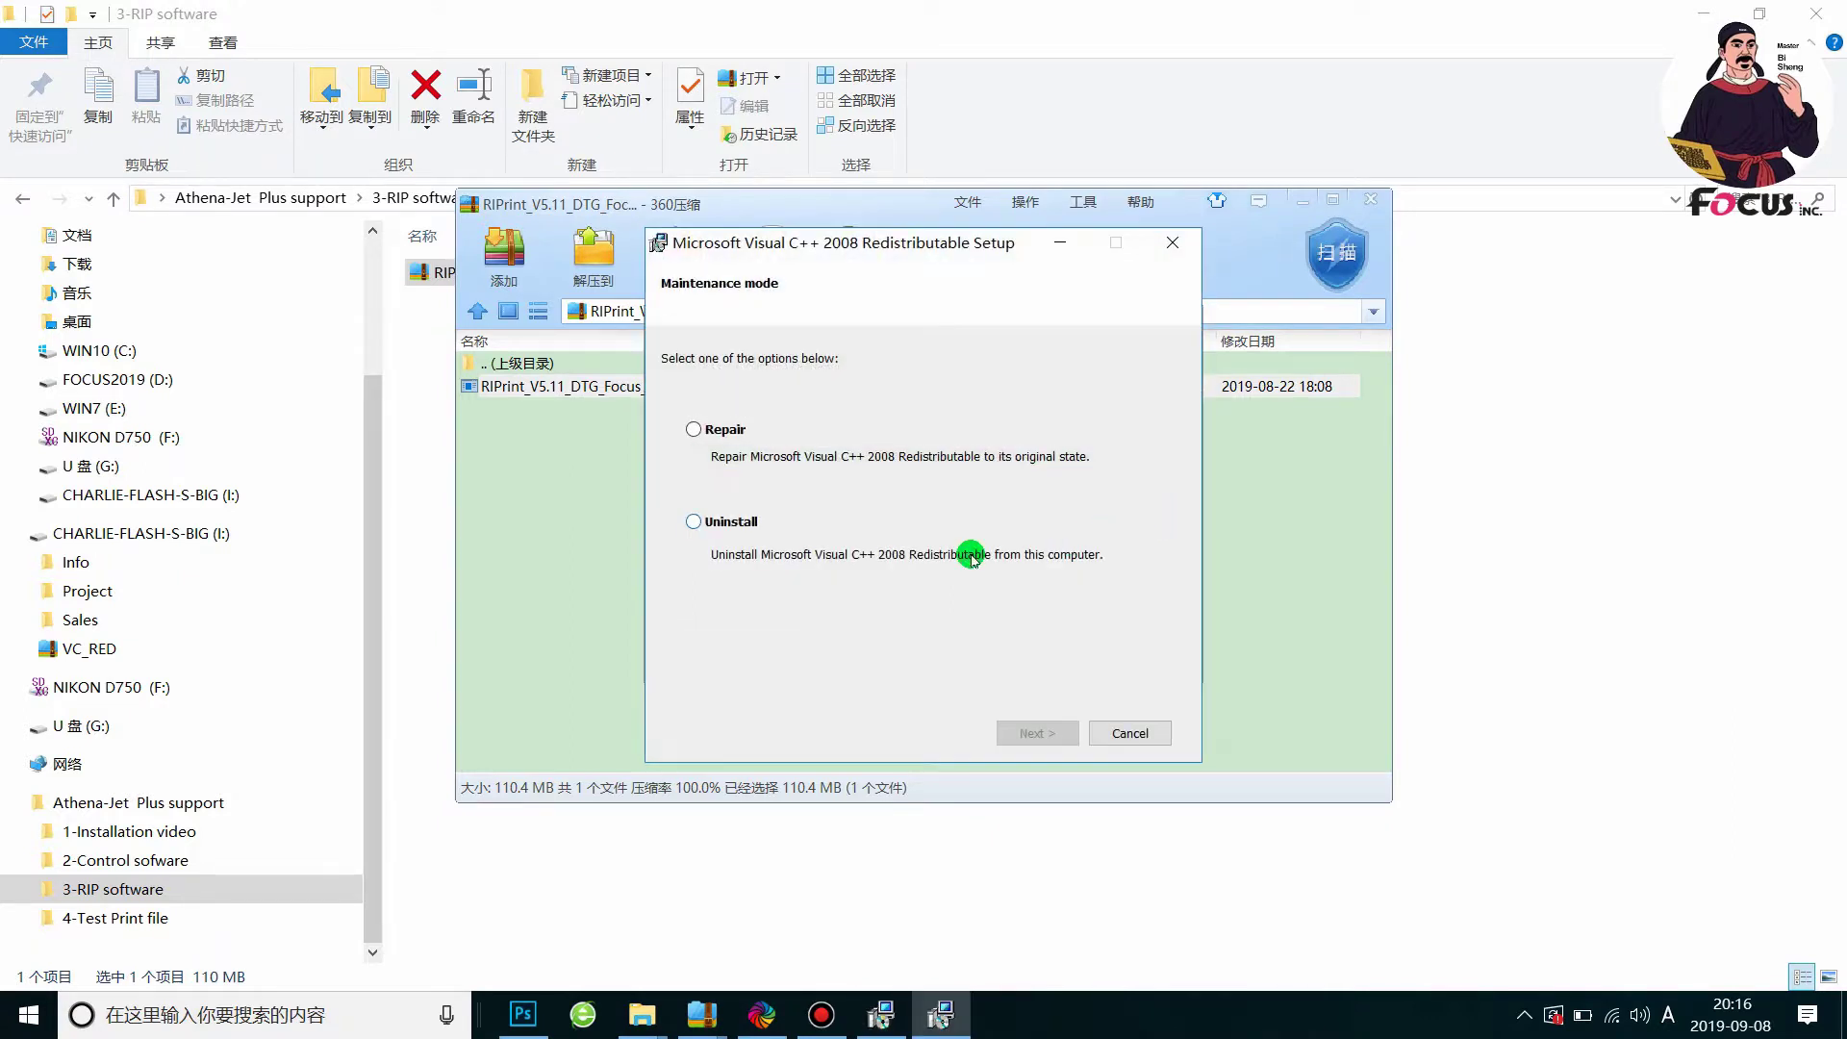
Repair the Microsoft Visual C++ 2008 Redistributable and finish its wizard
left_click(694, 430)
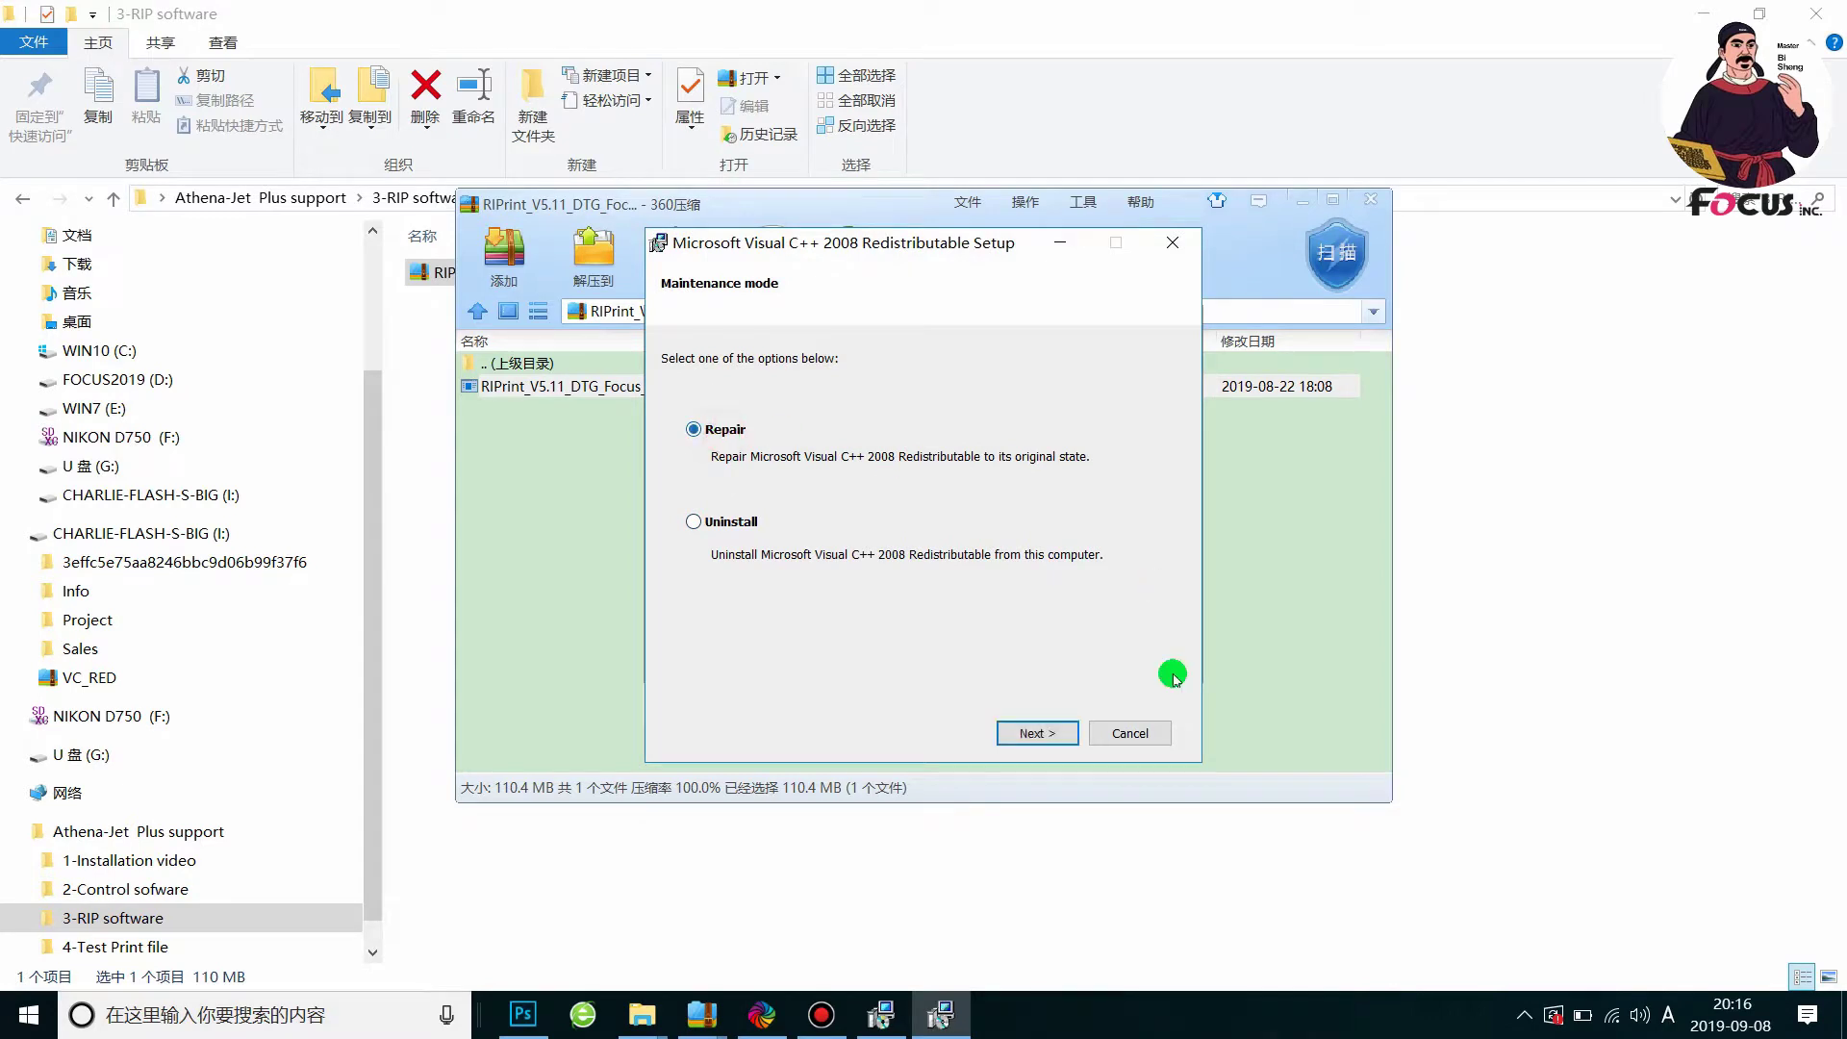
left_click(1036, 733)
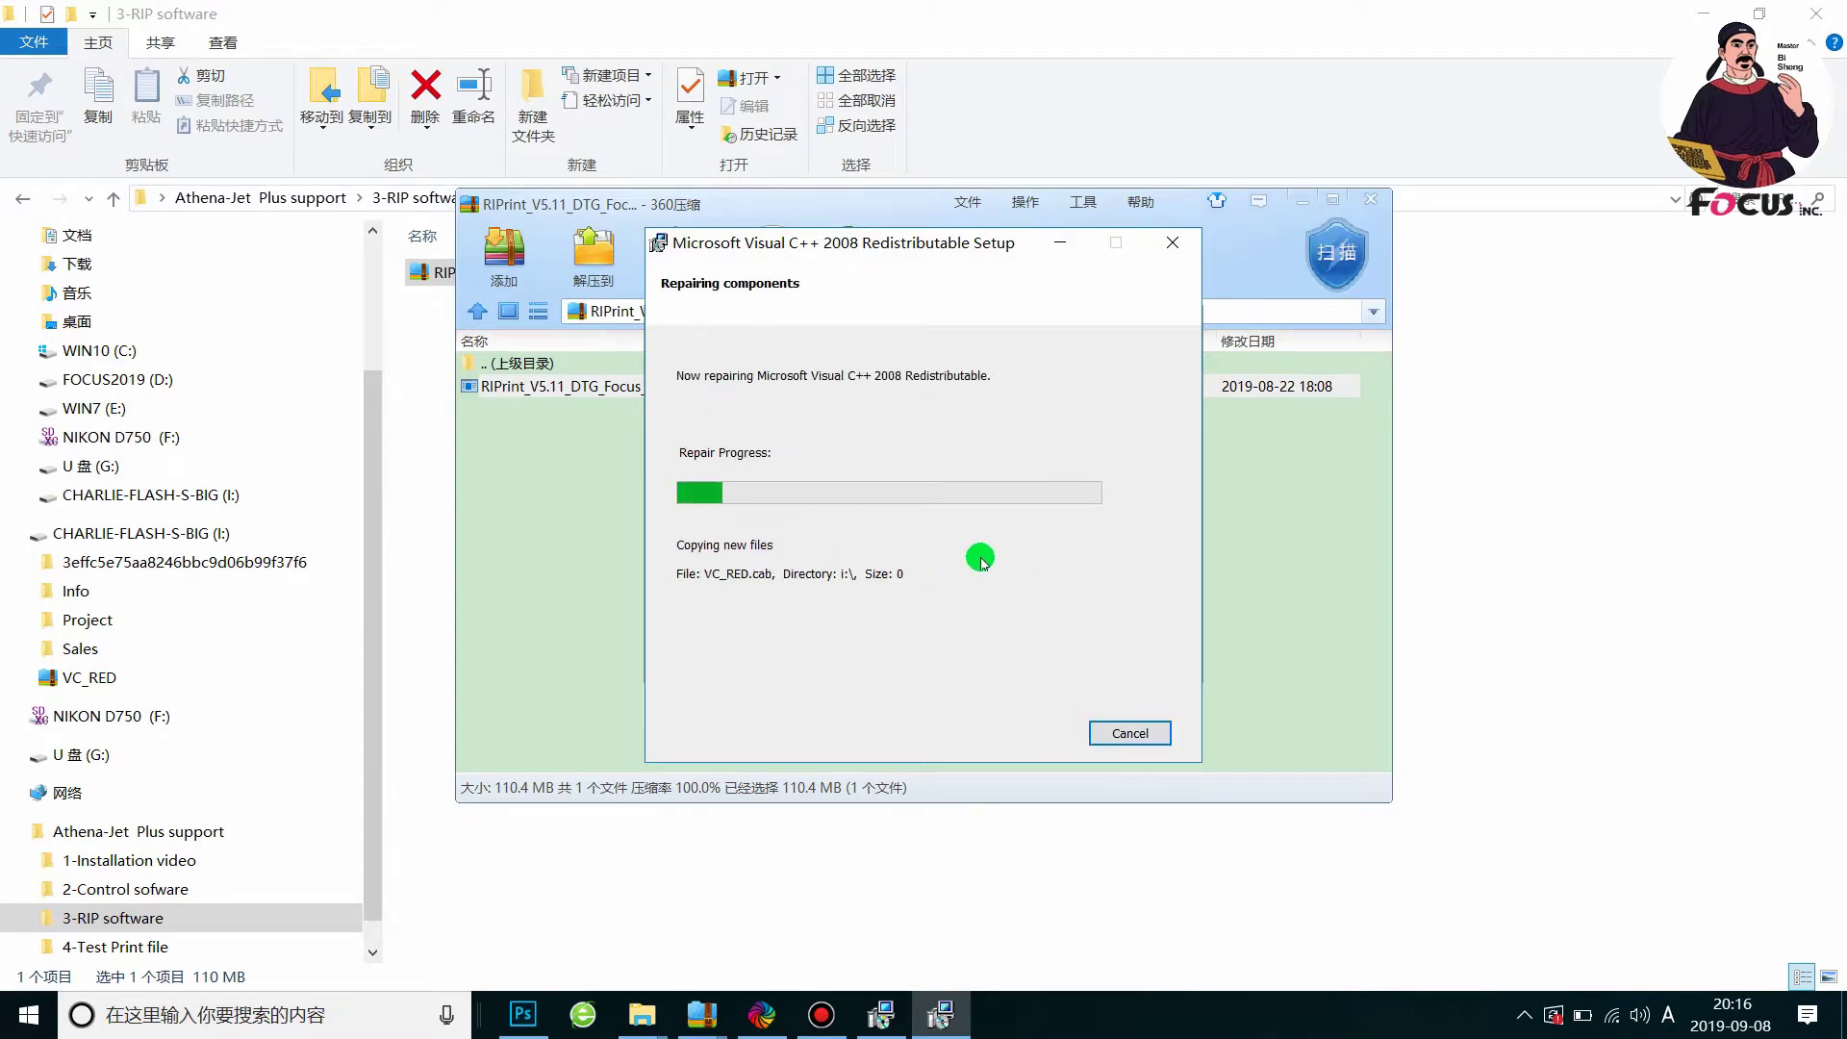
left_click(1126, 734)
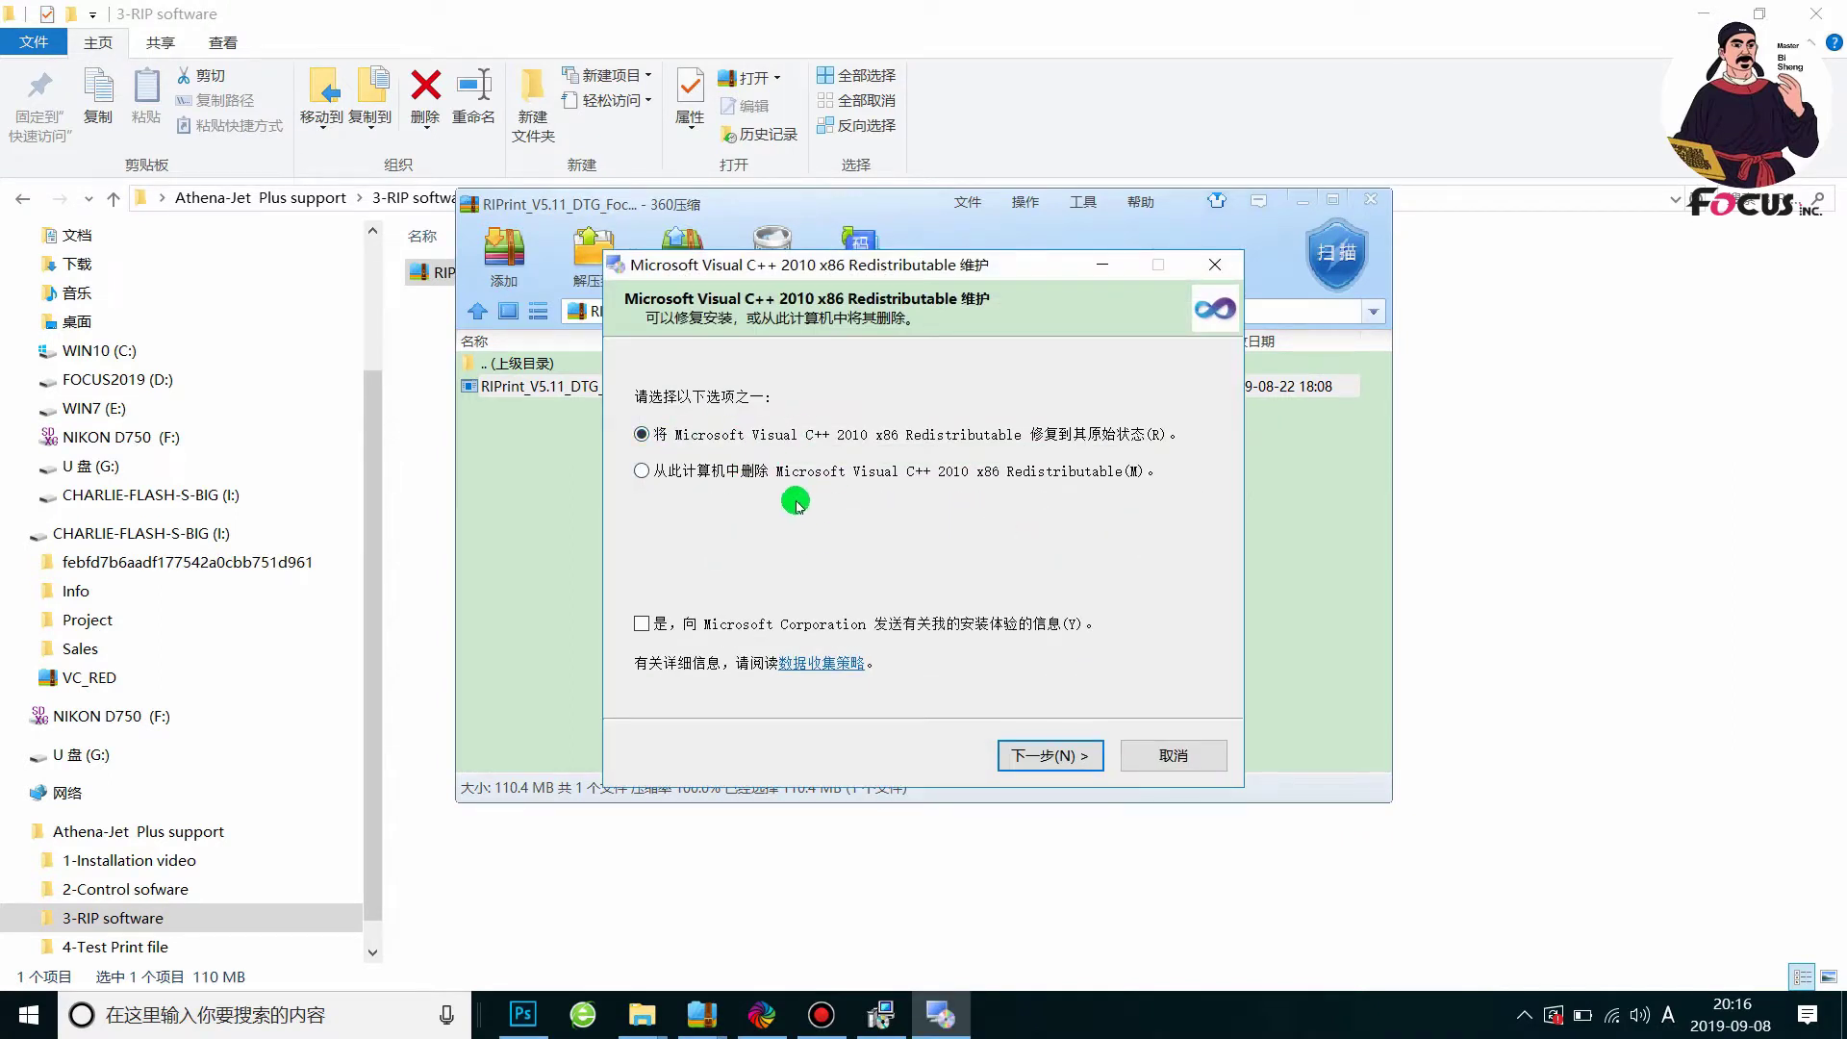
Repair Visual C++ 2010 x86, then untick the 软件使用必看 guide before finishing RIPrint Setup
left_click(1051, 755)
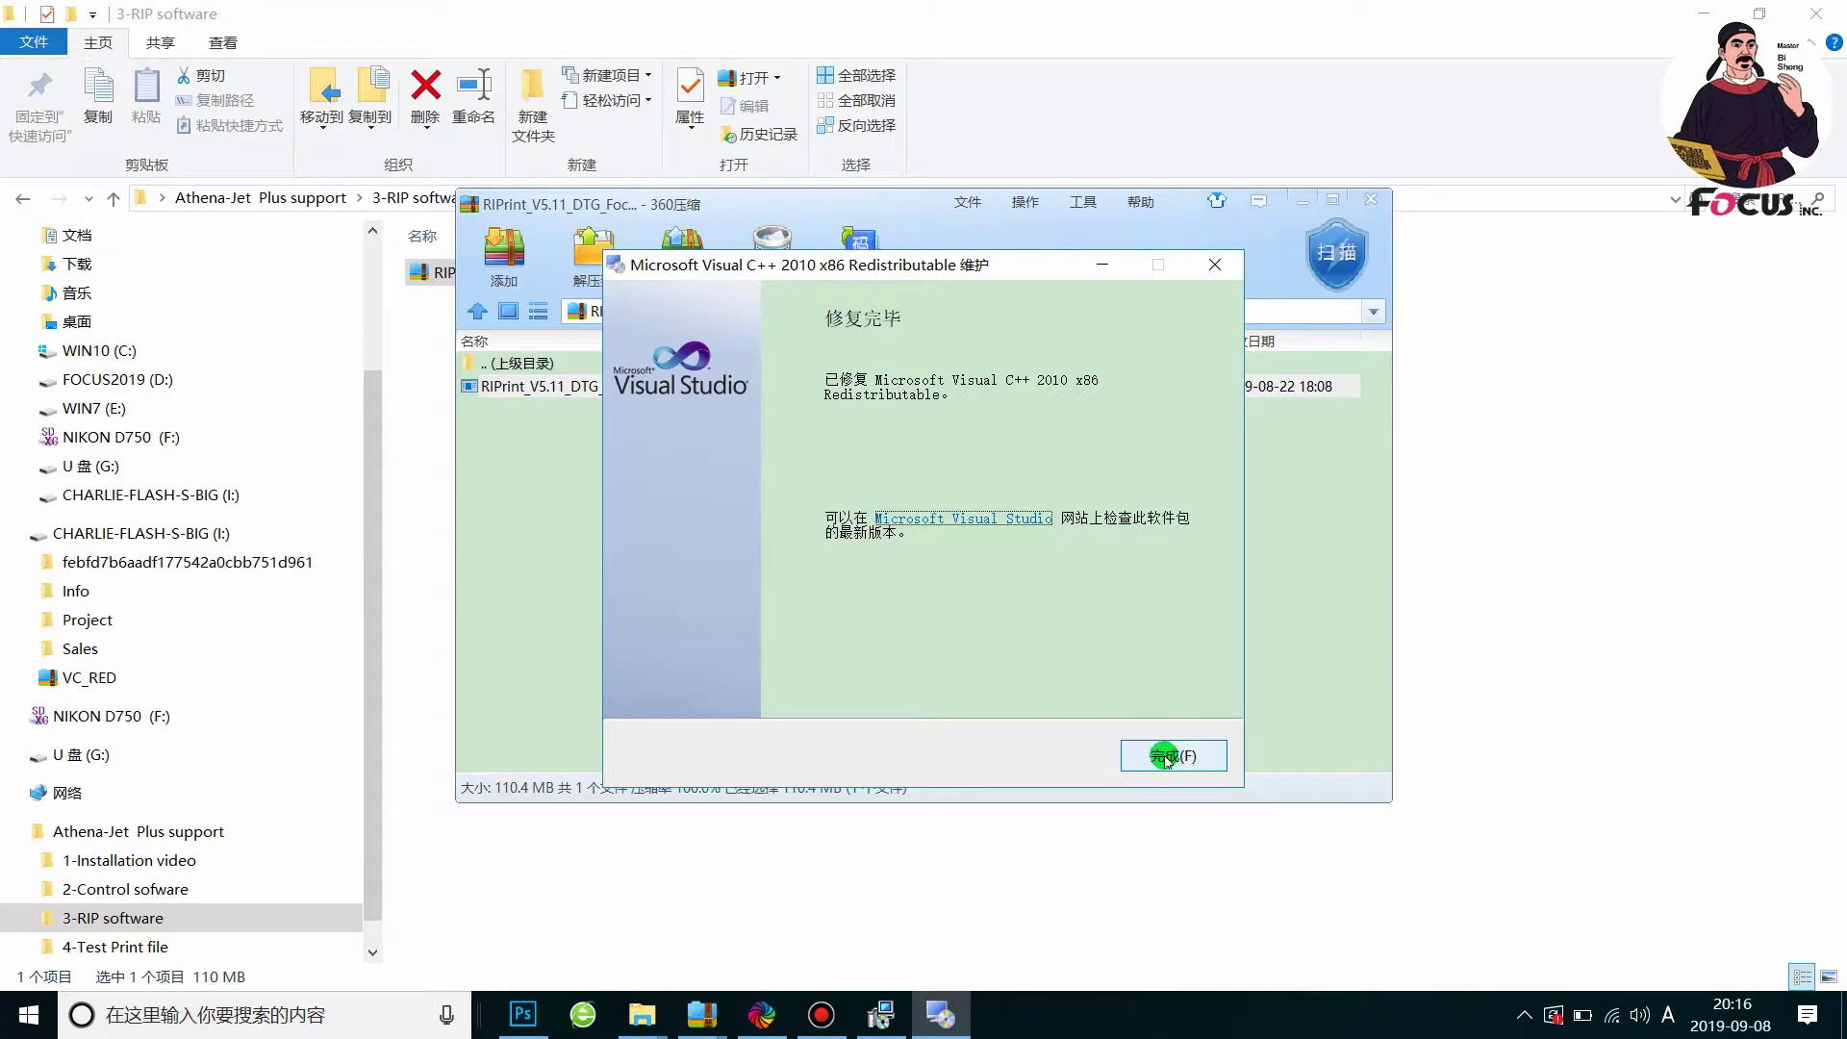
left_click(1172, 756)
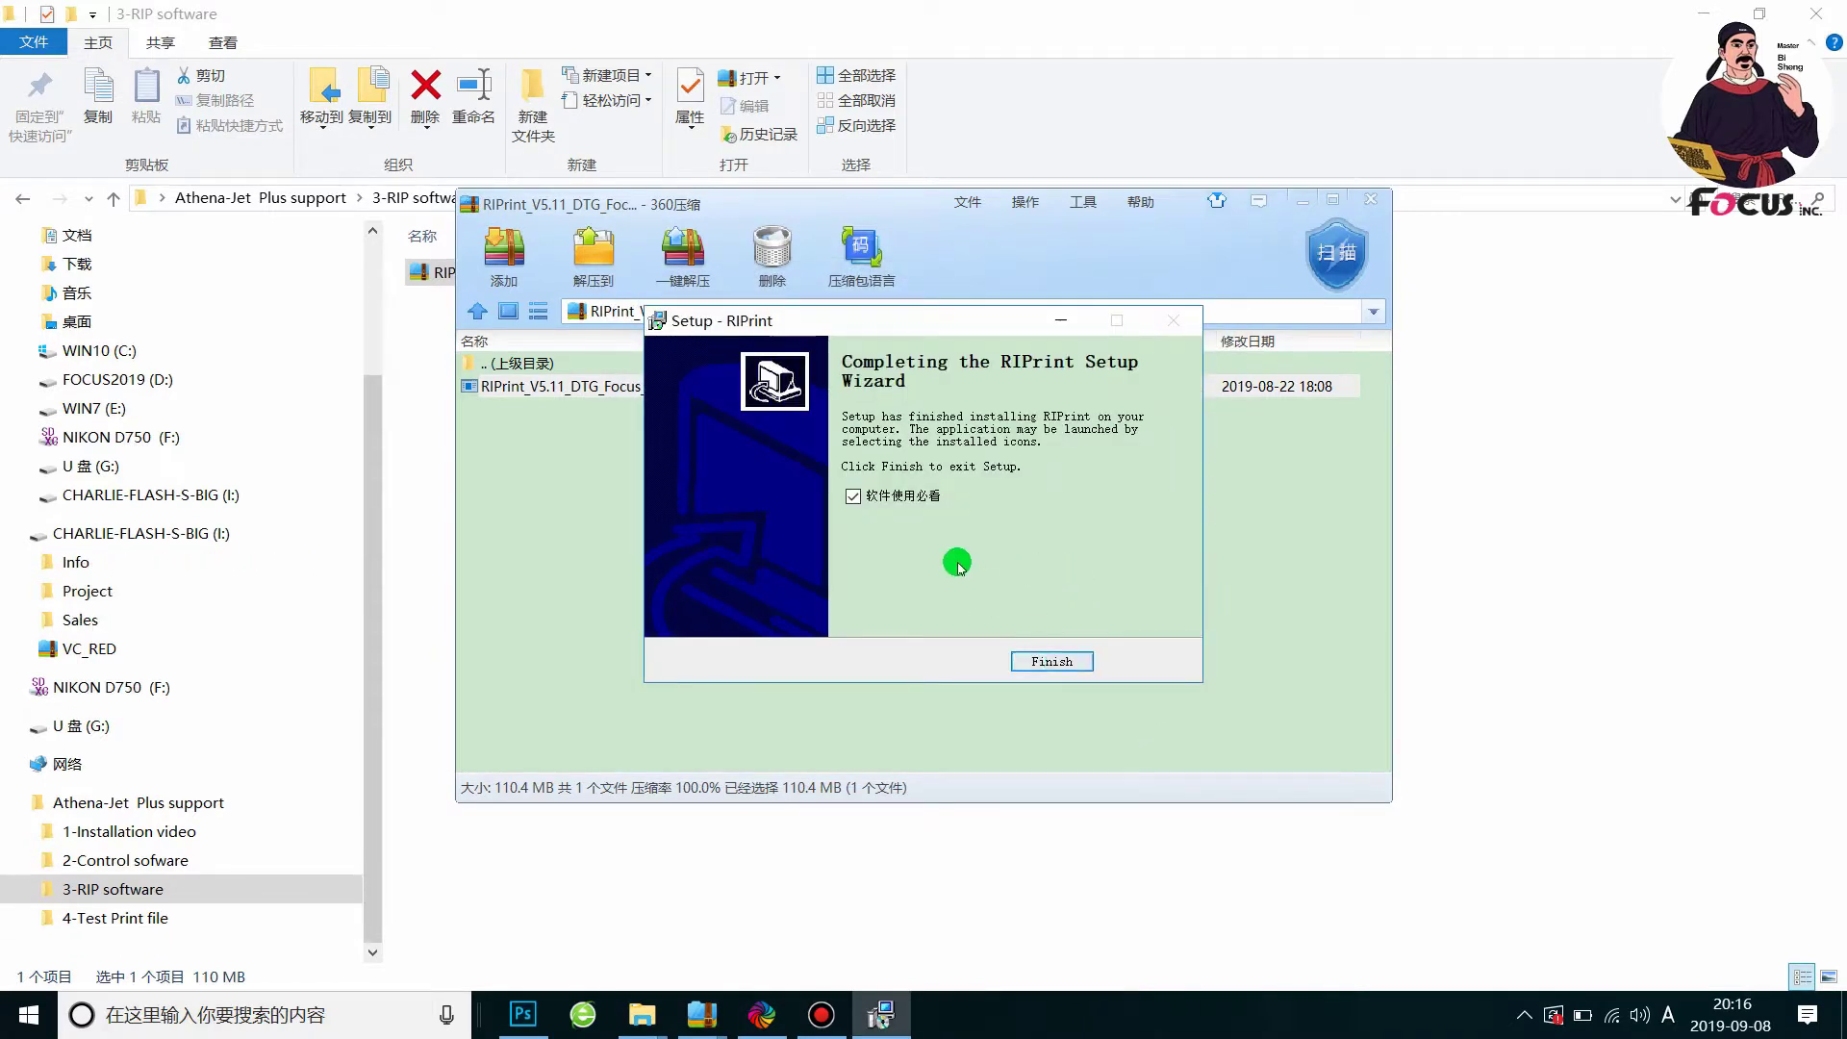
left_click(854, 497)
Finish the RIPrint setup and close the 360压缩 archive and File Explorer windows
left_click(1051, 661)
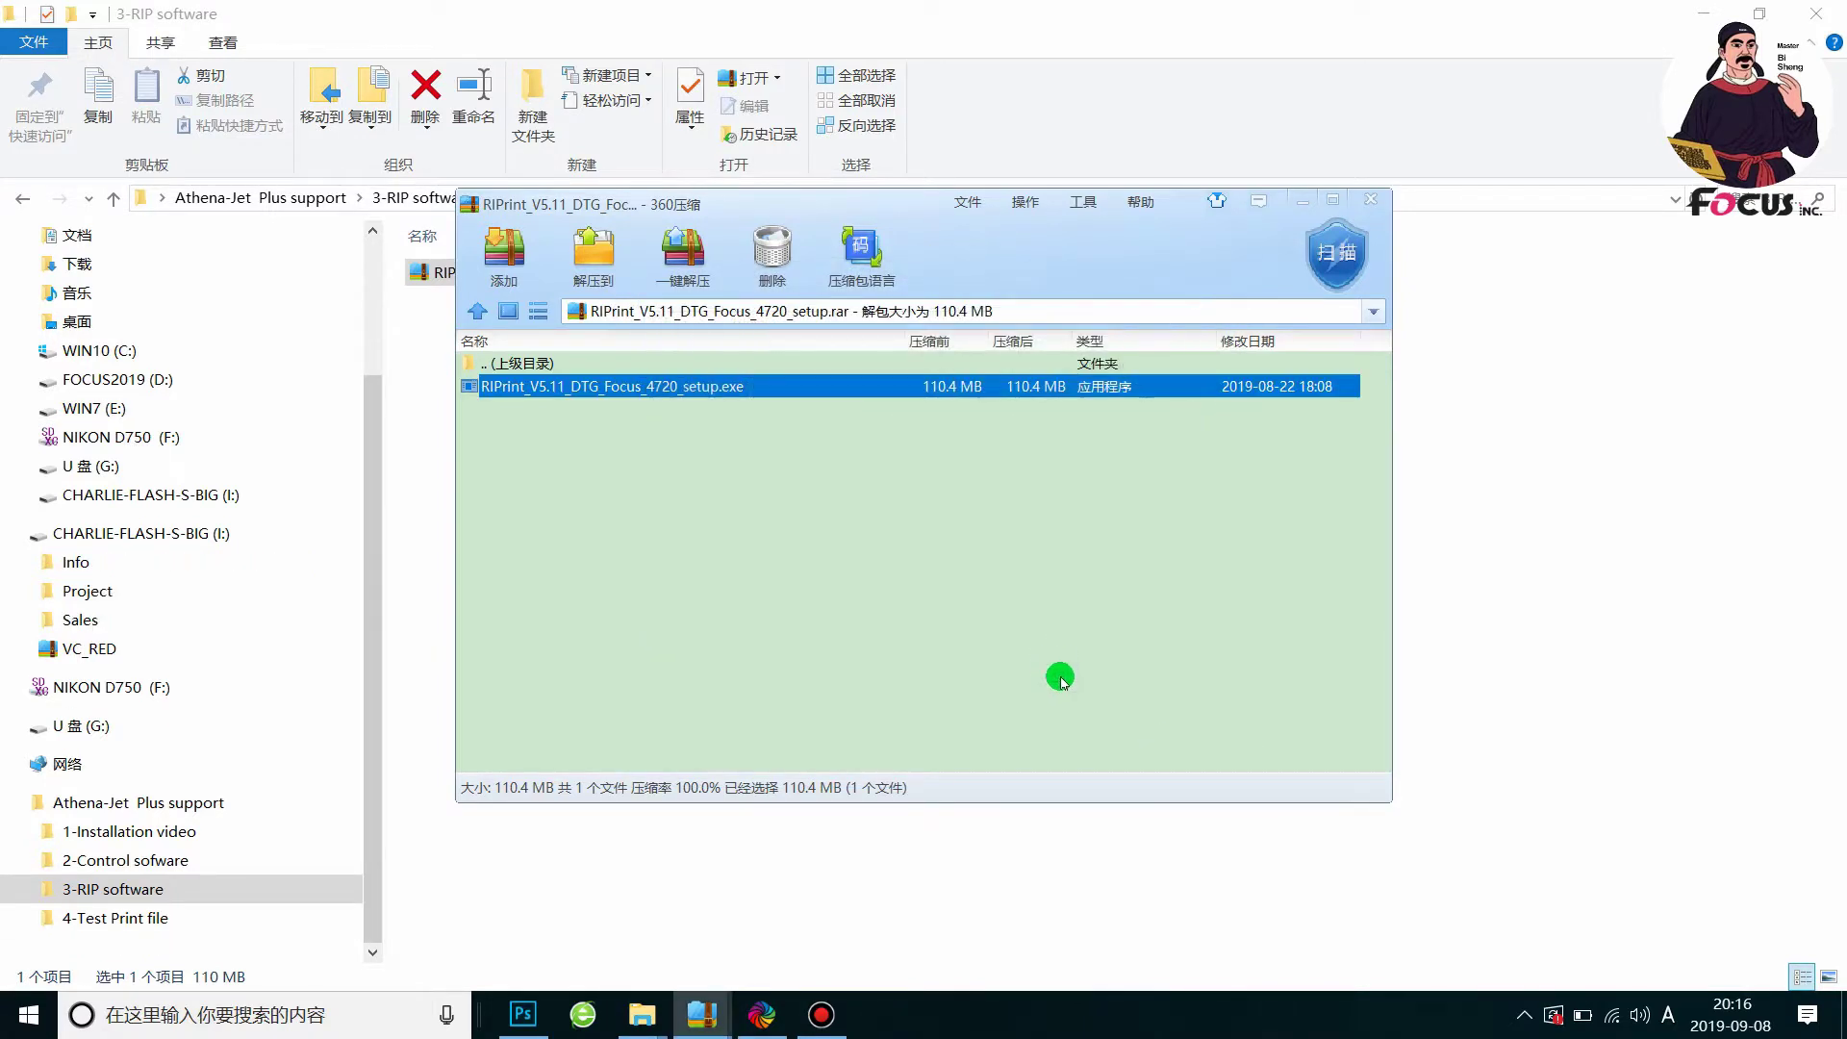
left_click(1060, 677)
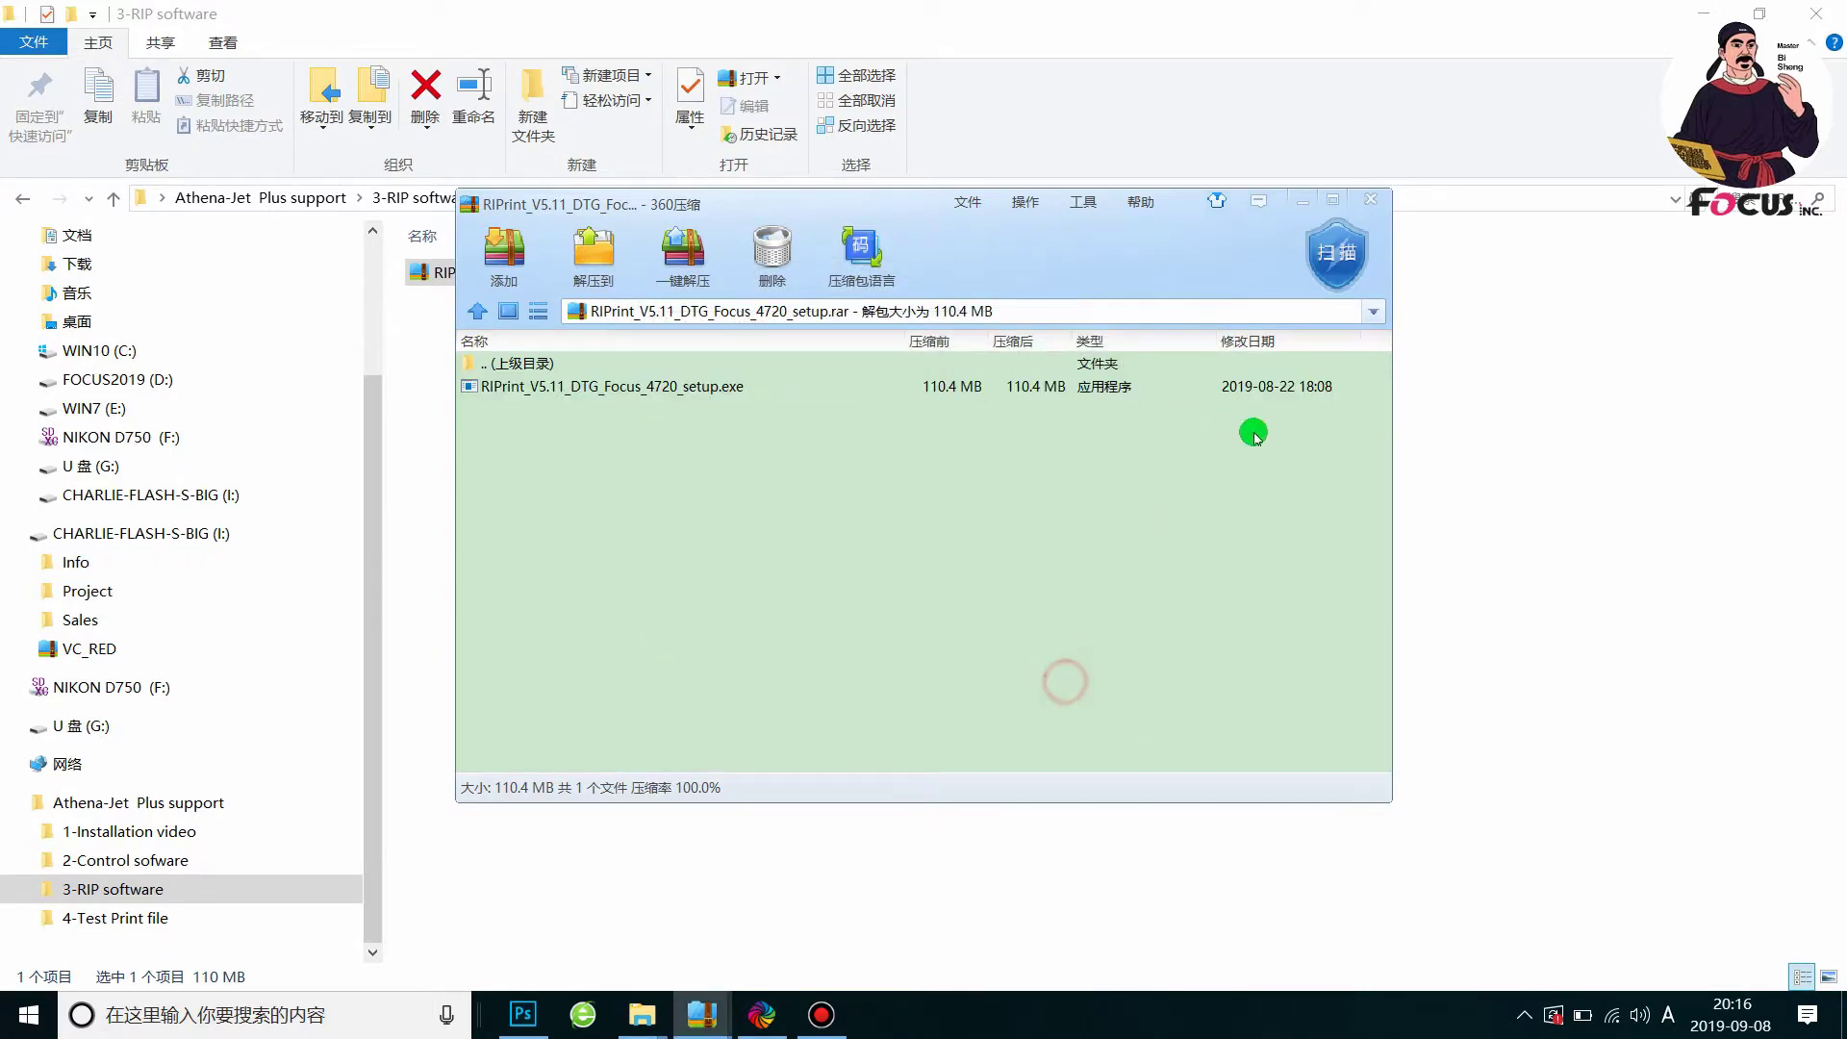
left_click(1371, 216)
left_click(1816, 13)
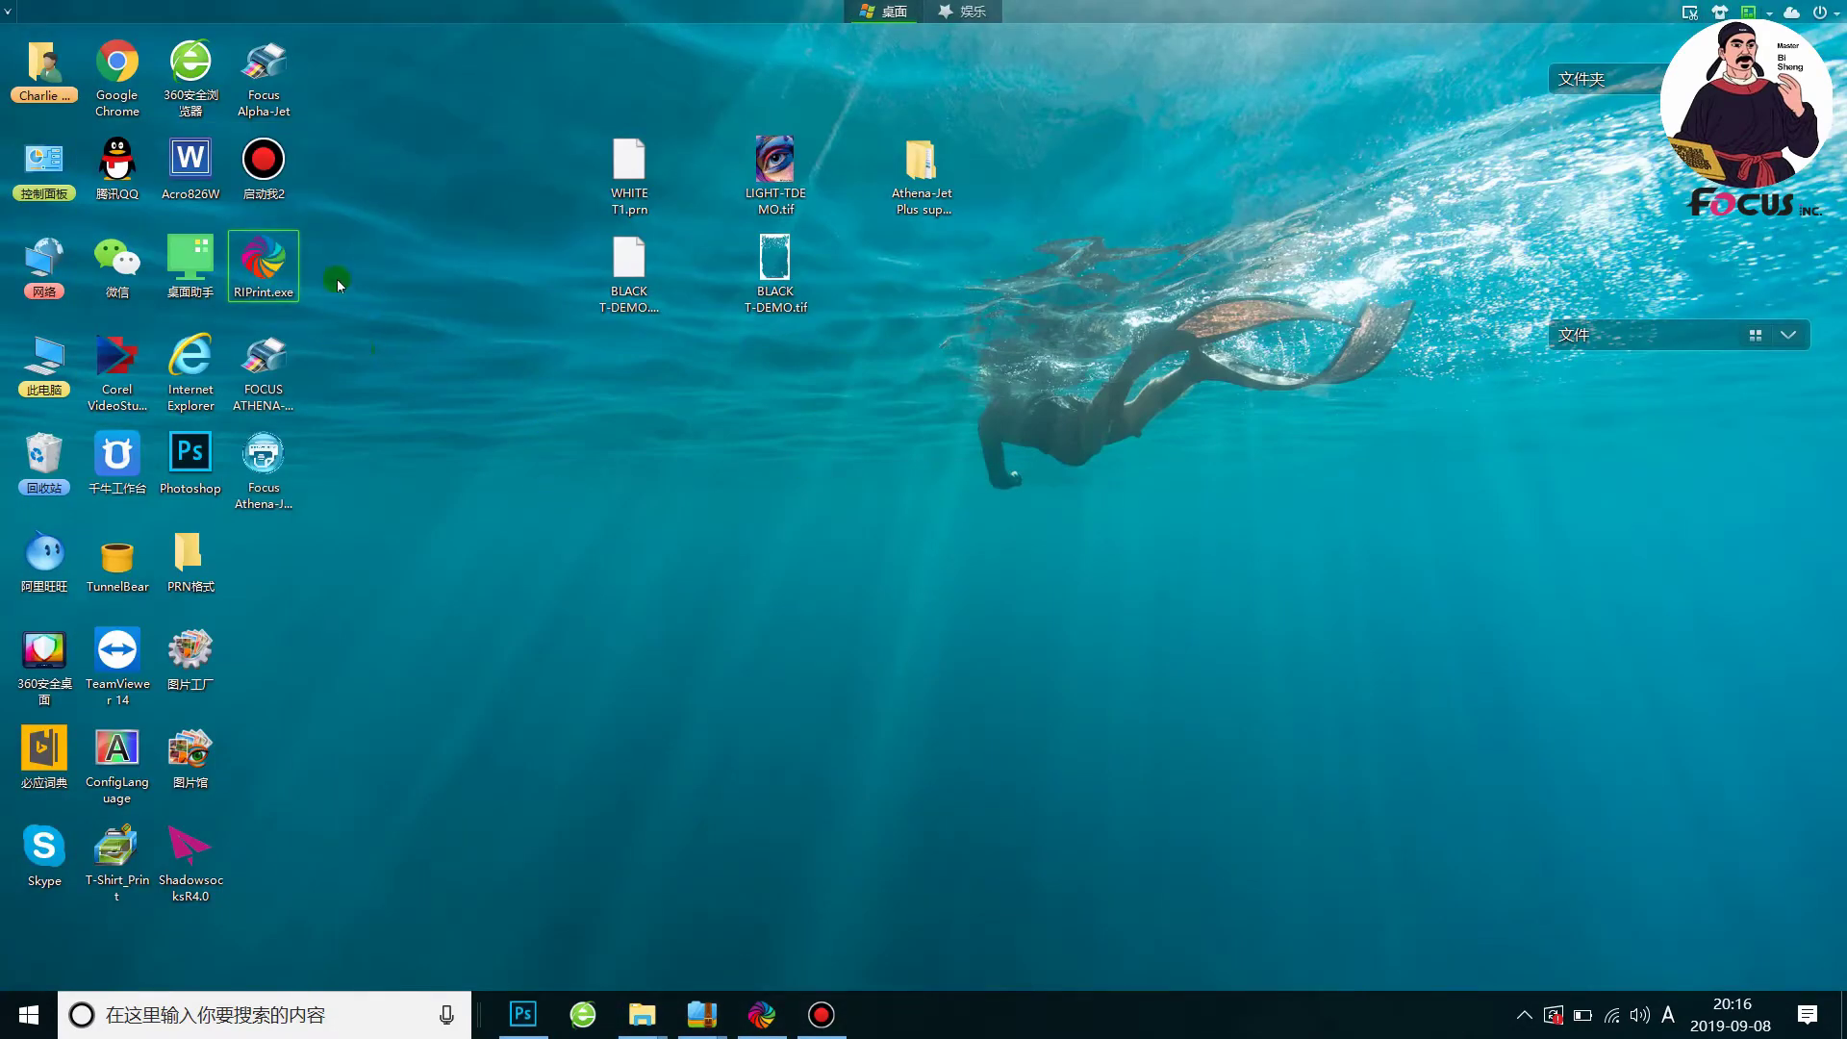
Launch RIPrint.exe from the desktop as administrator and dismiss the another-instance-running warning
left_click(275, 267)
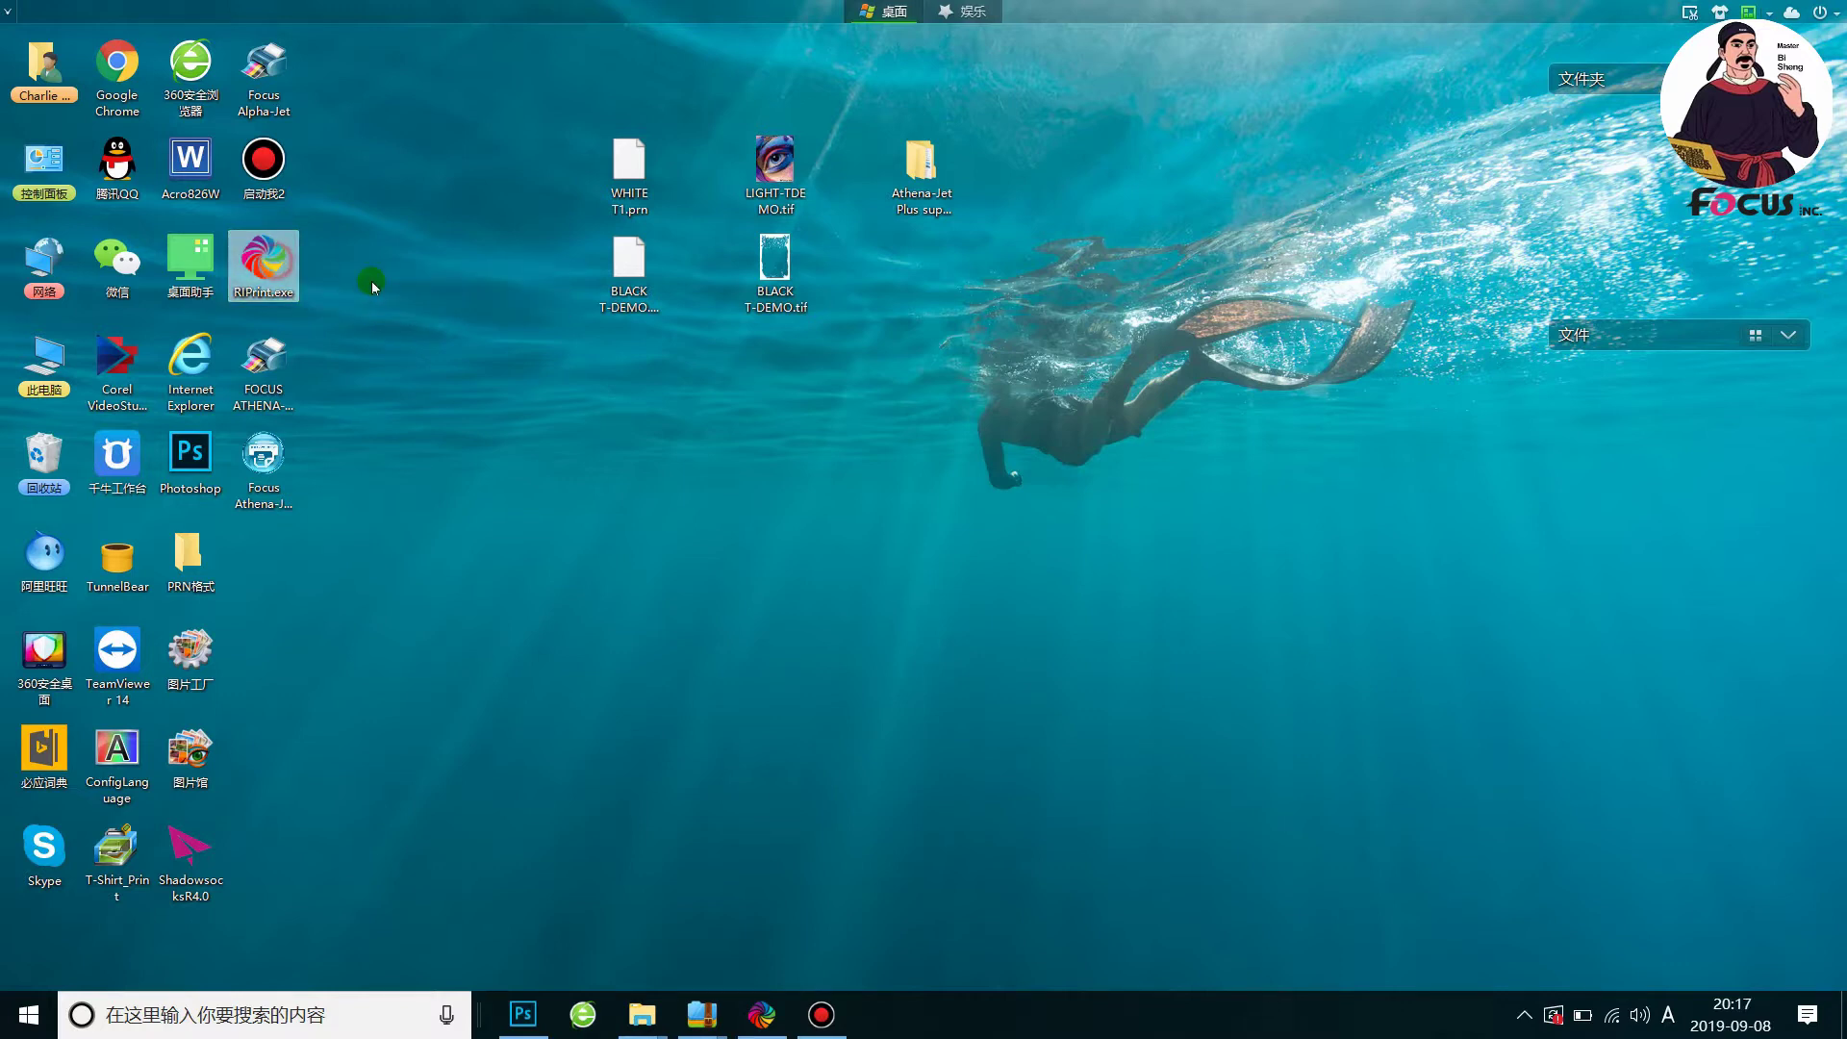
double_click(278, 264)
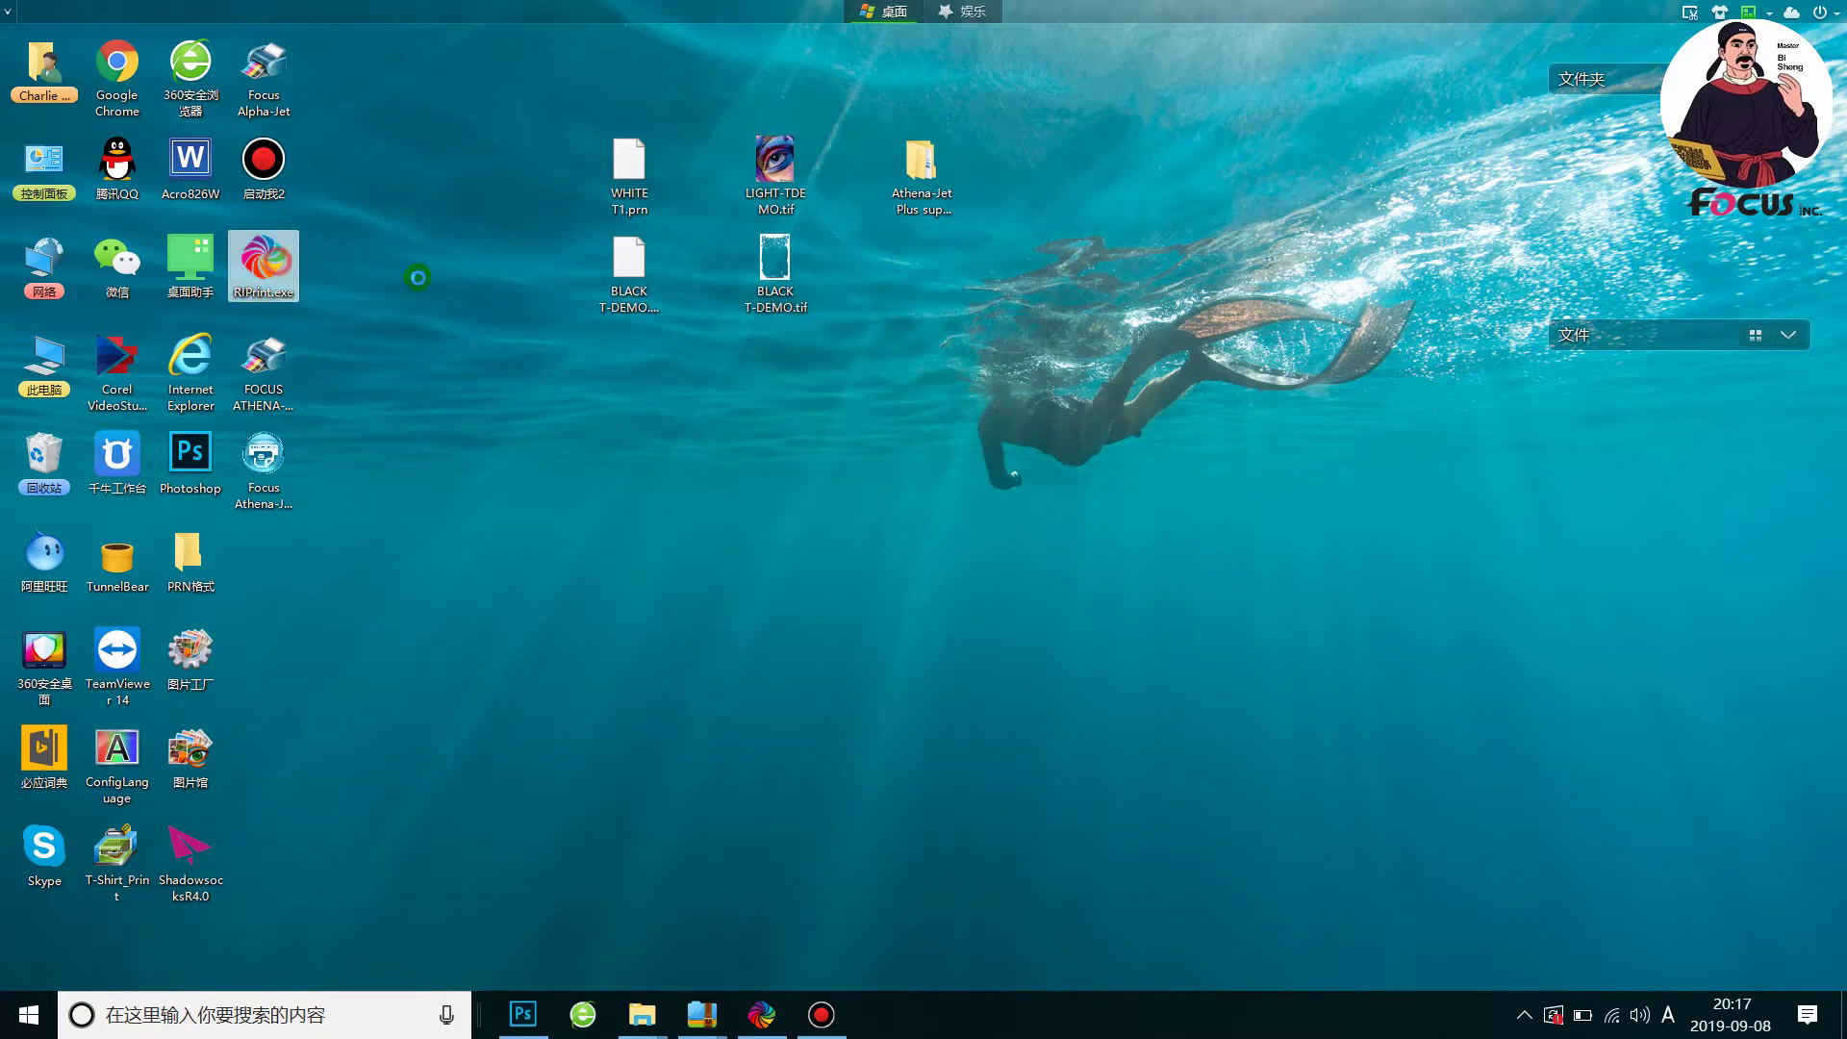
left_click(800, 661)
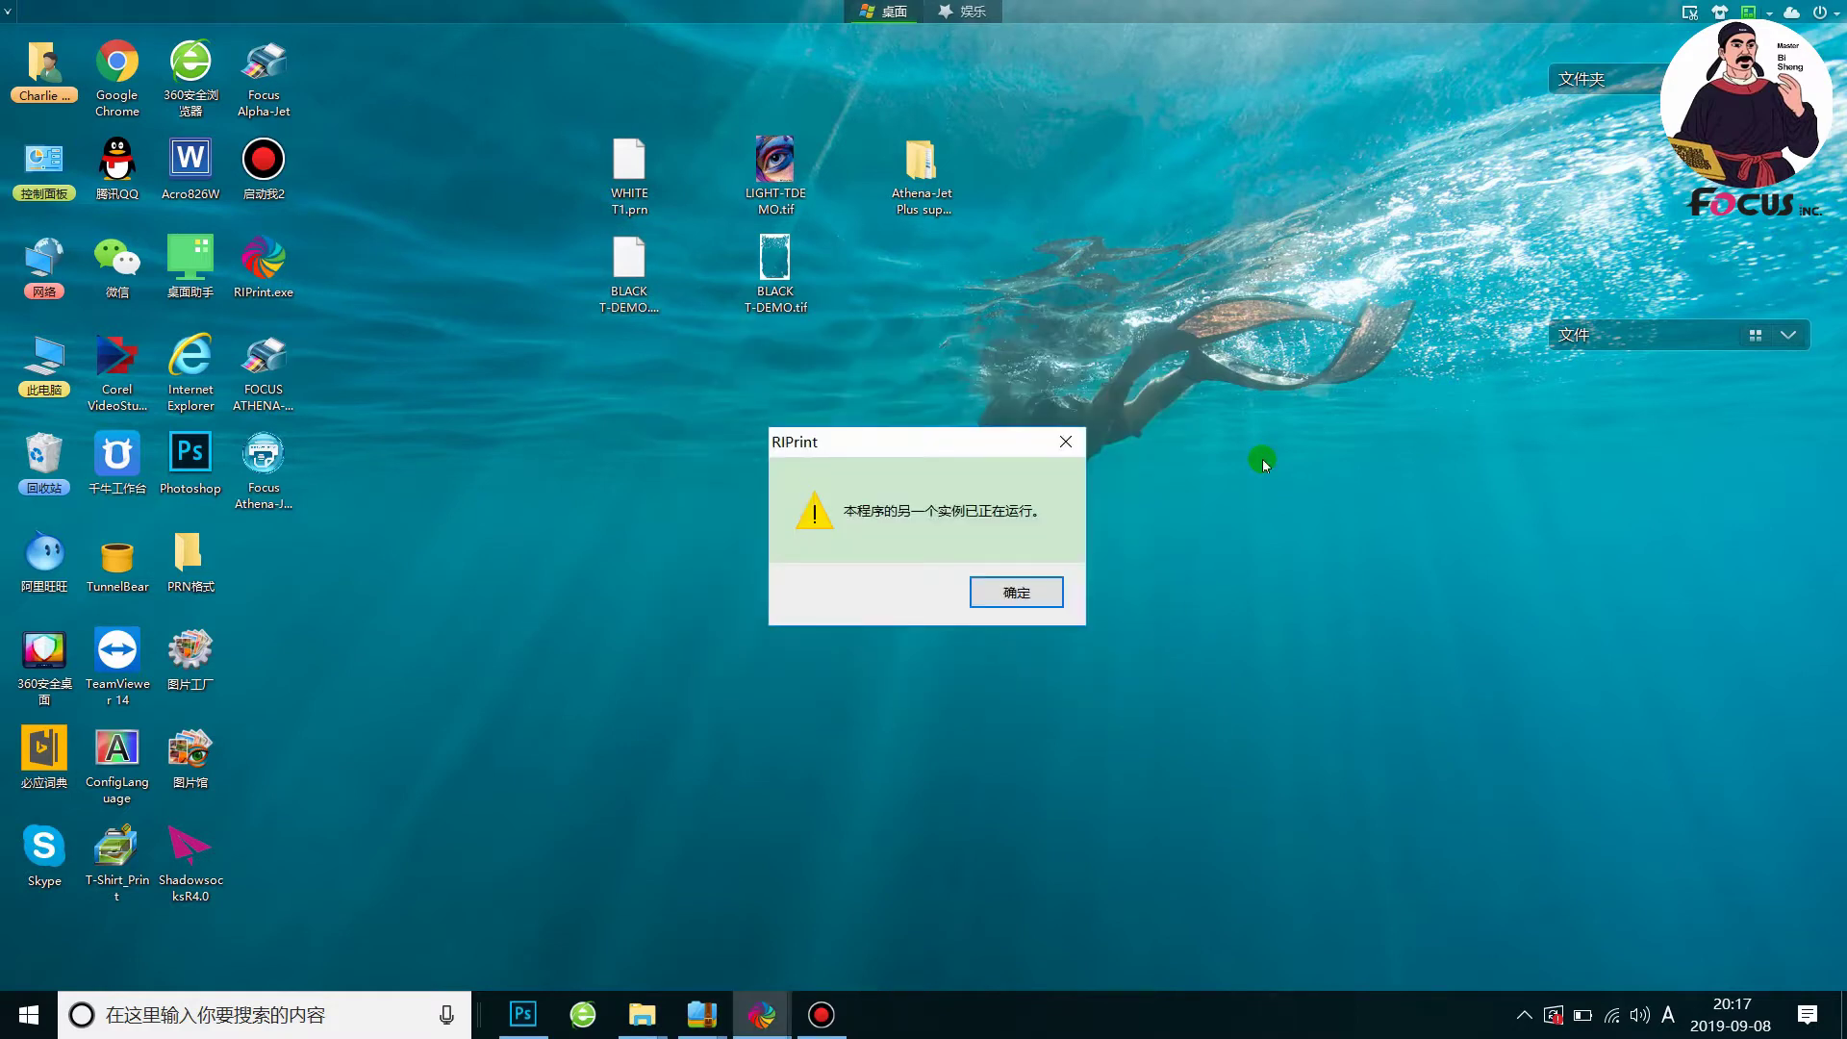
left_click(1015, 591)
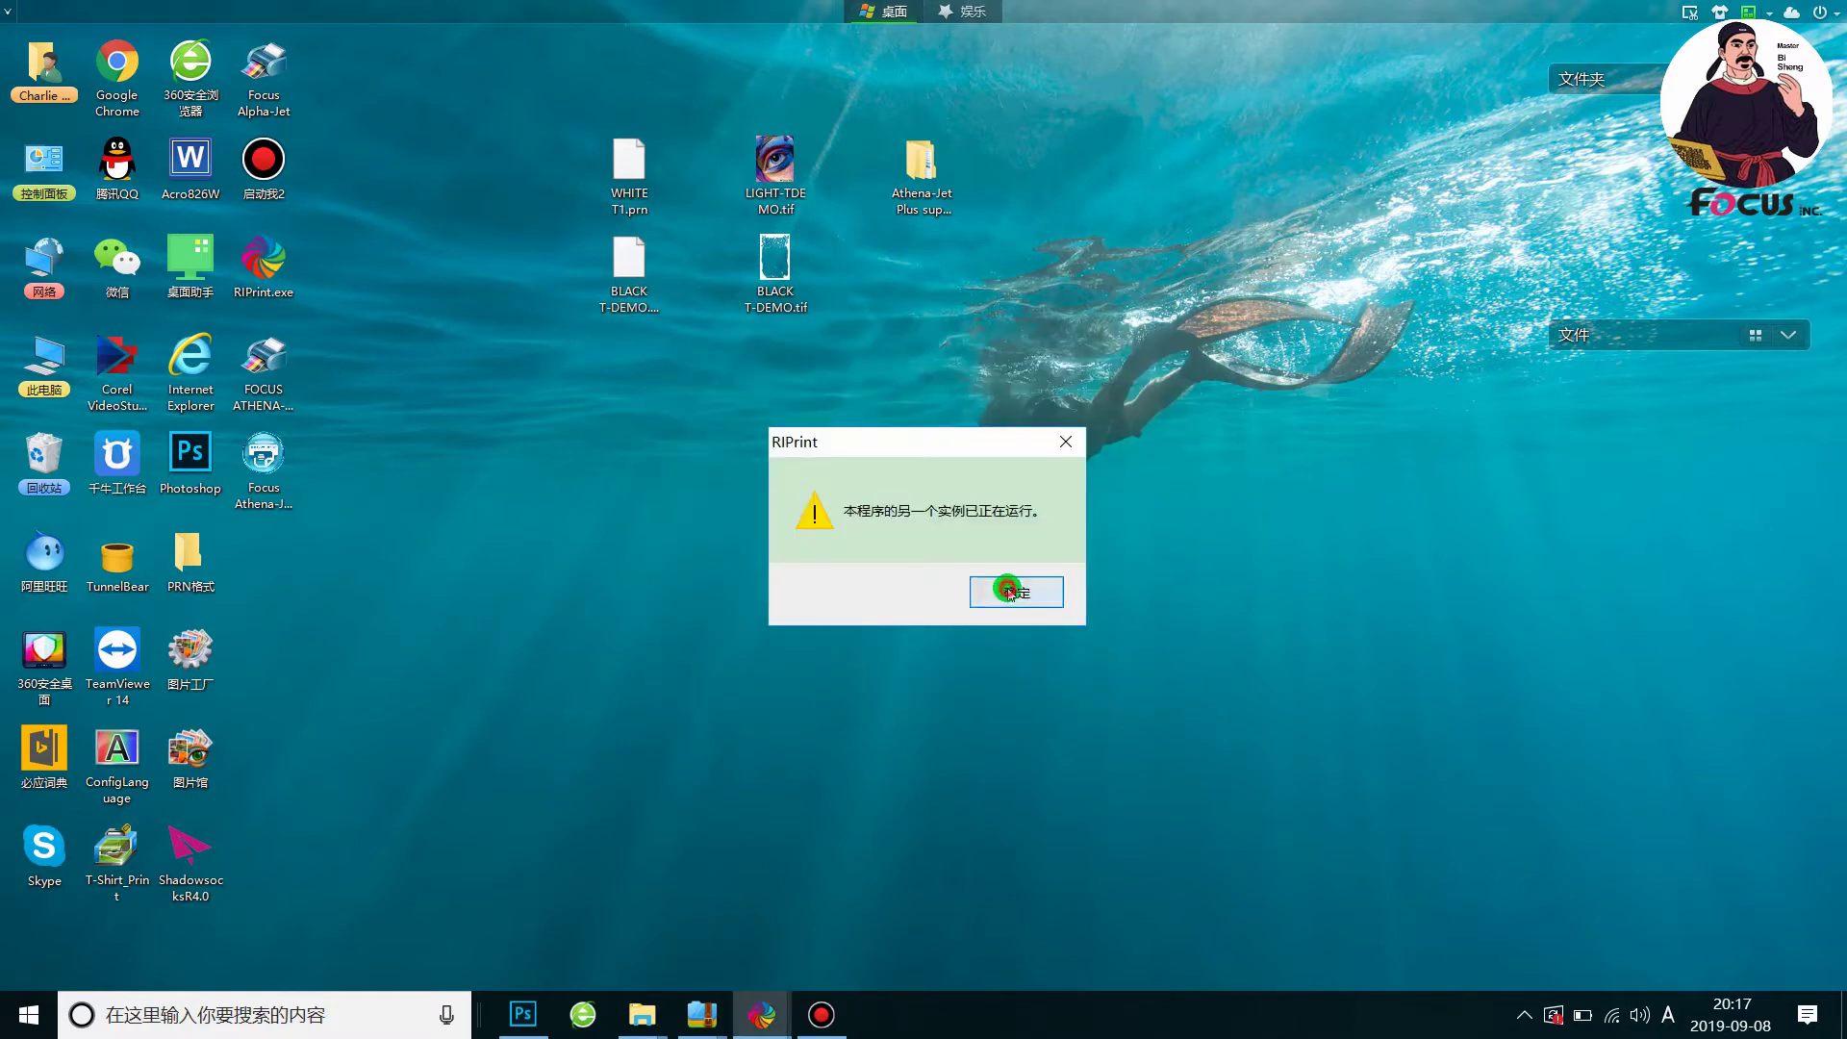
Bring the running RIPrint forward and close it without saving Untitled1
left_click(763, 1014)
left_click(1833, 14)
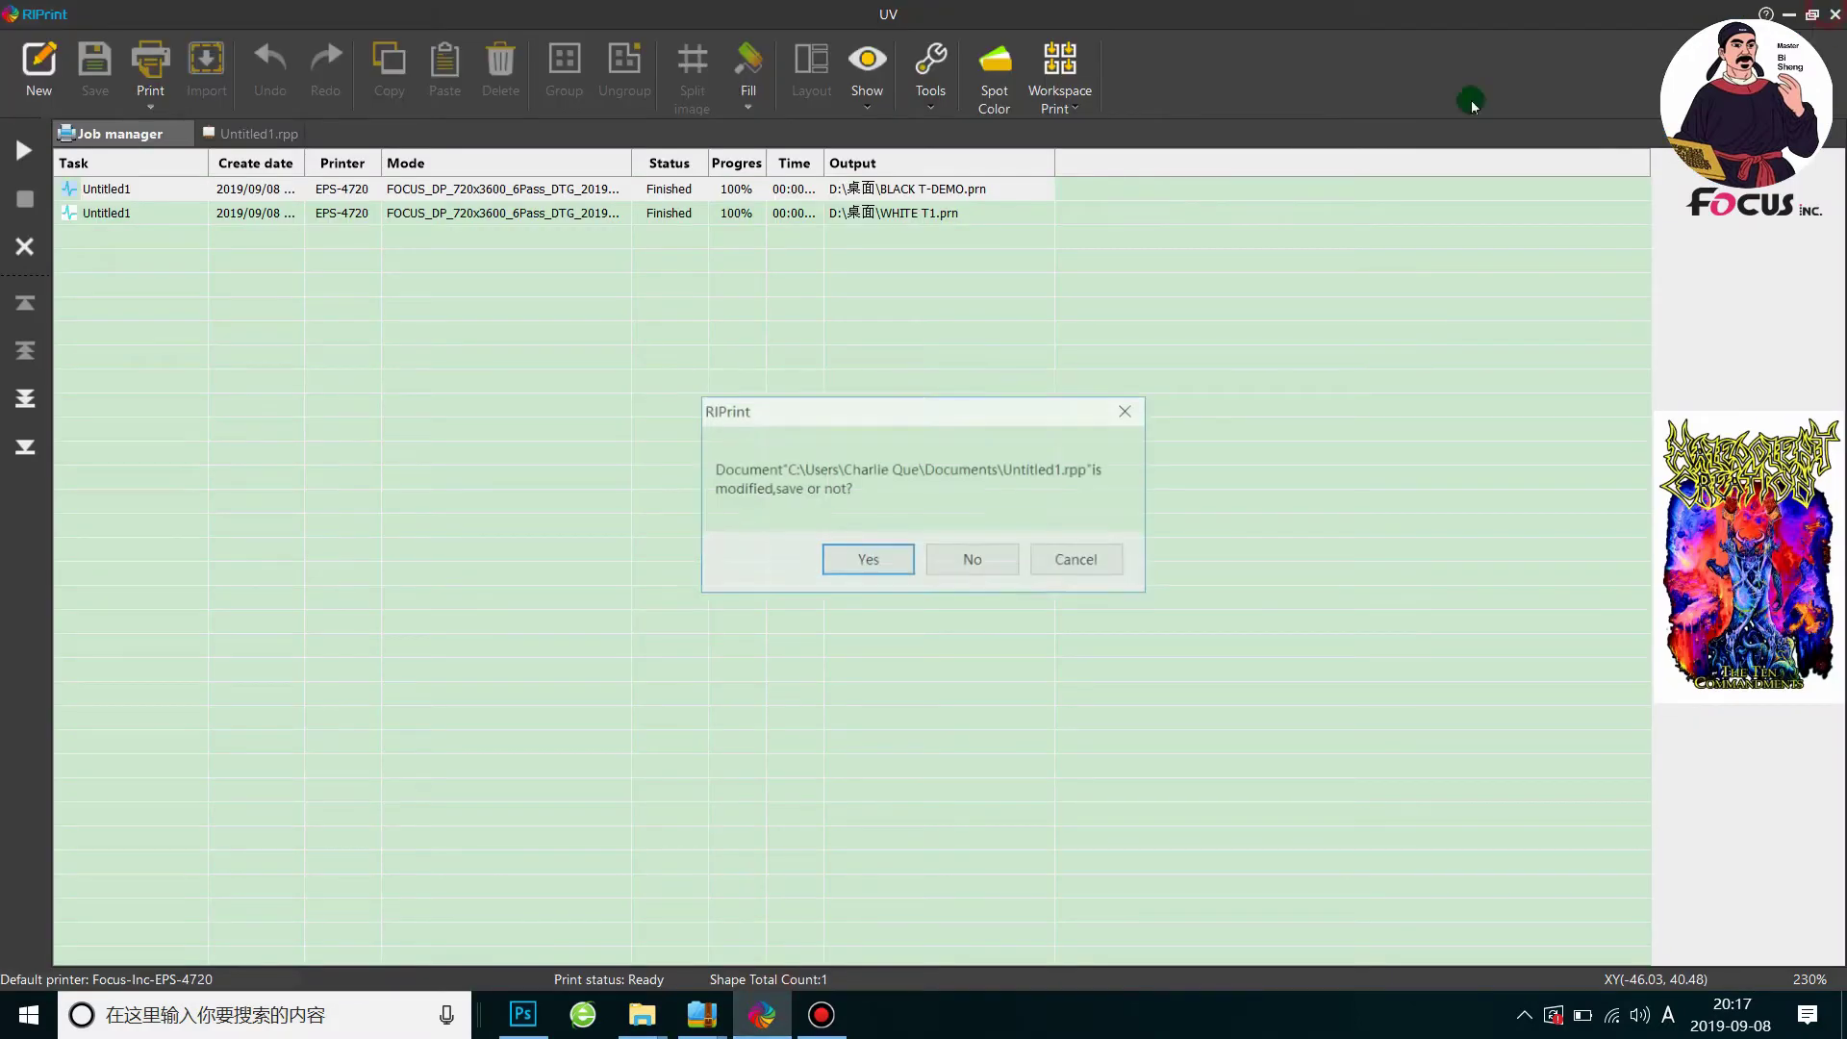
left_click(962, 561)
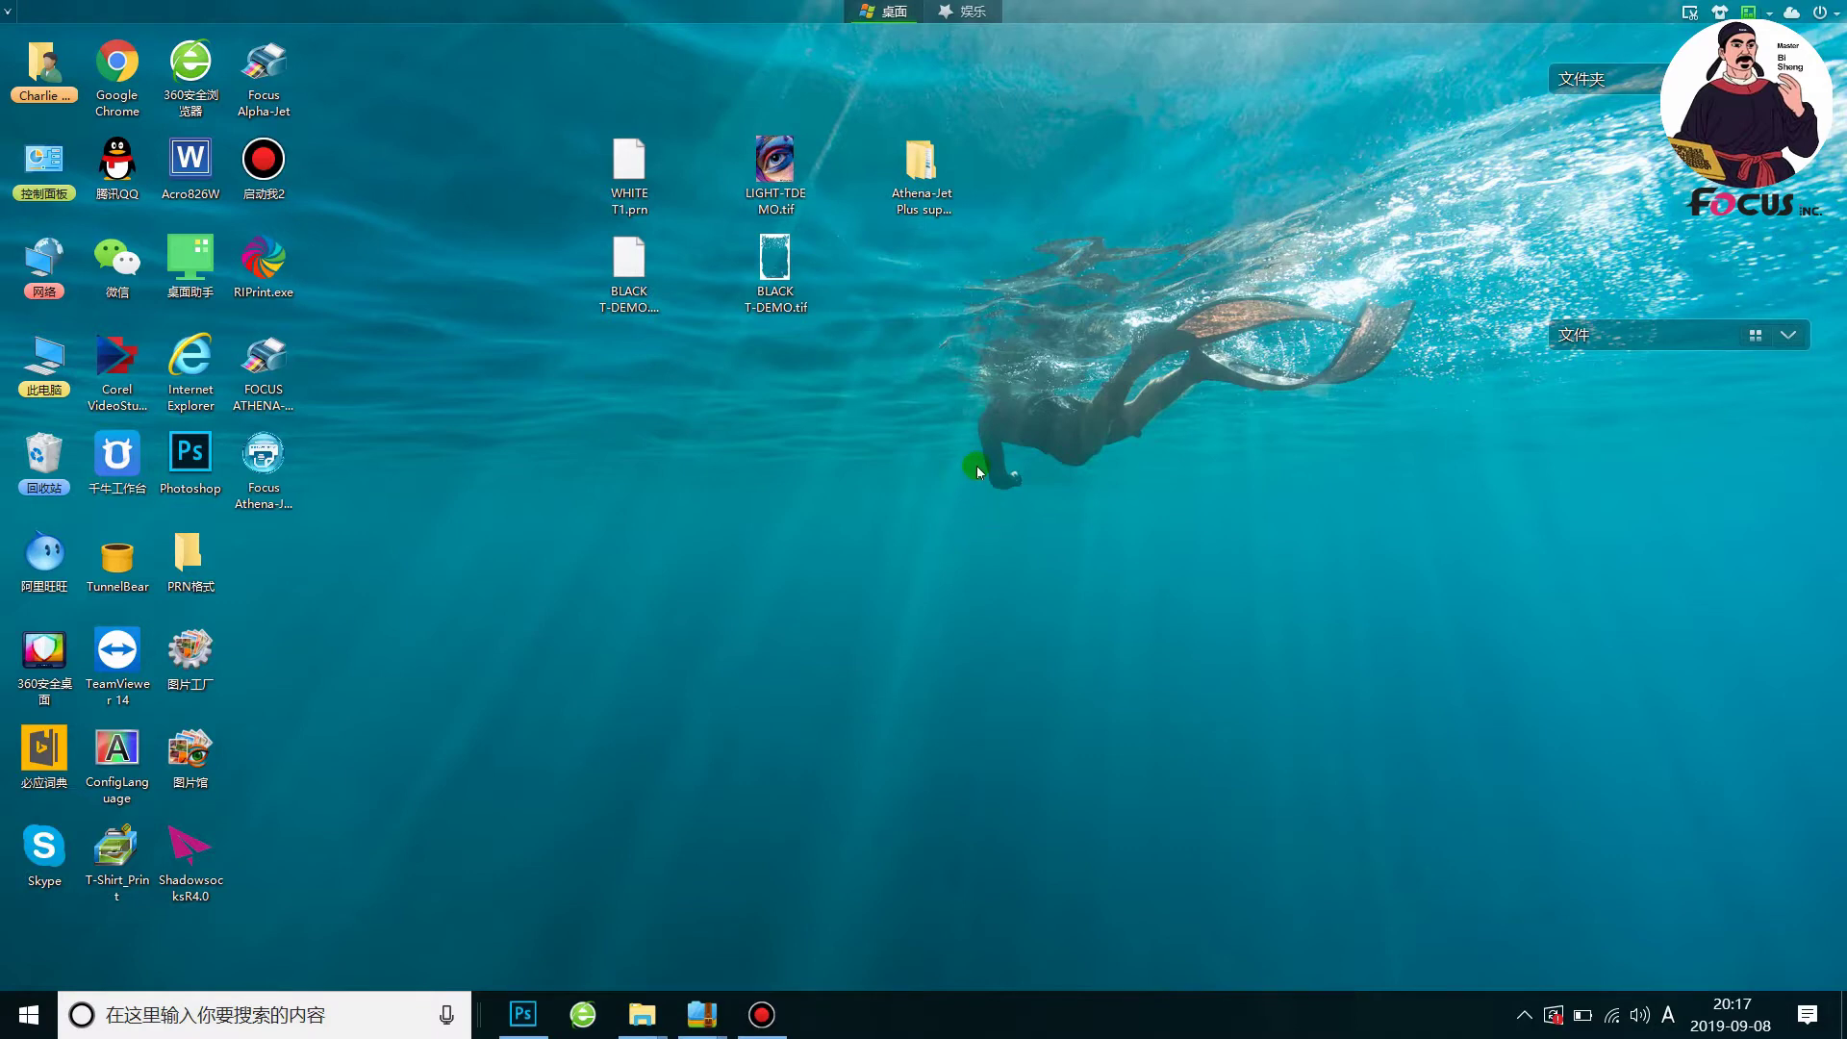
Launch RIPrint.exe from its desktop shortcut with administrator approval, opening a blank Untitled1
left_click(289, 269)
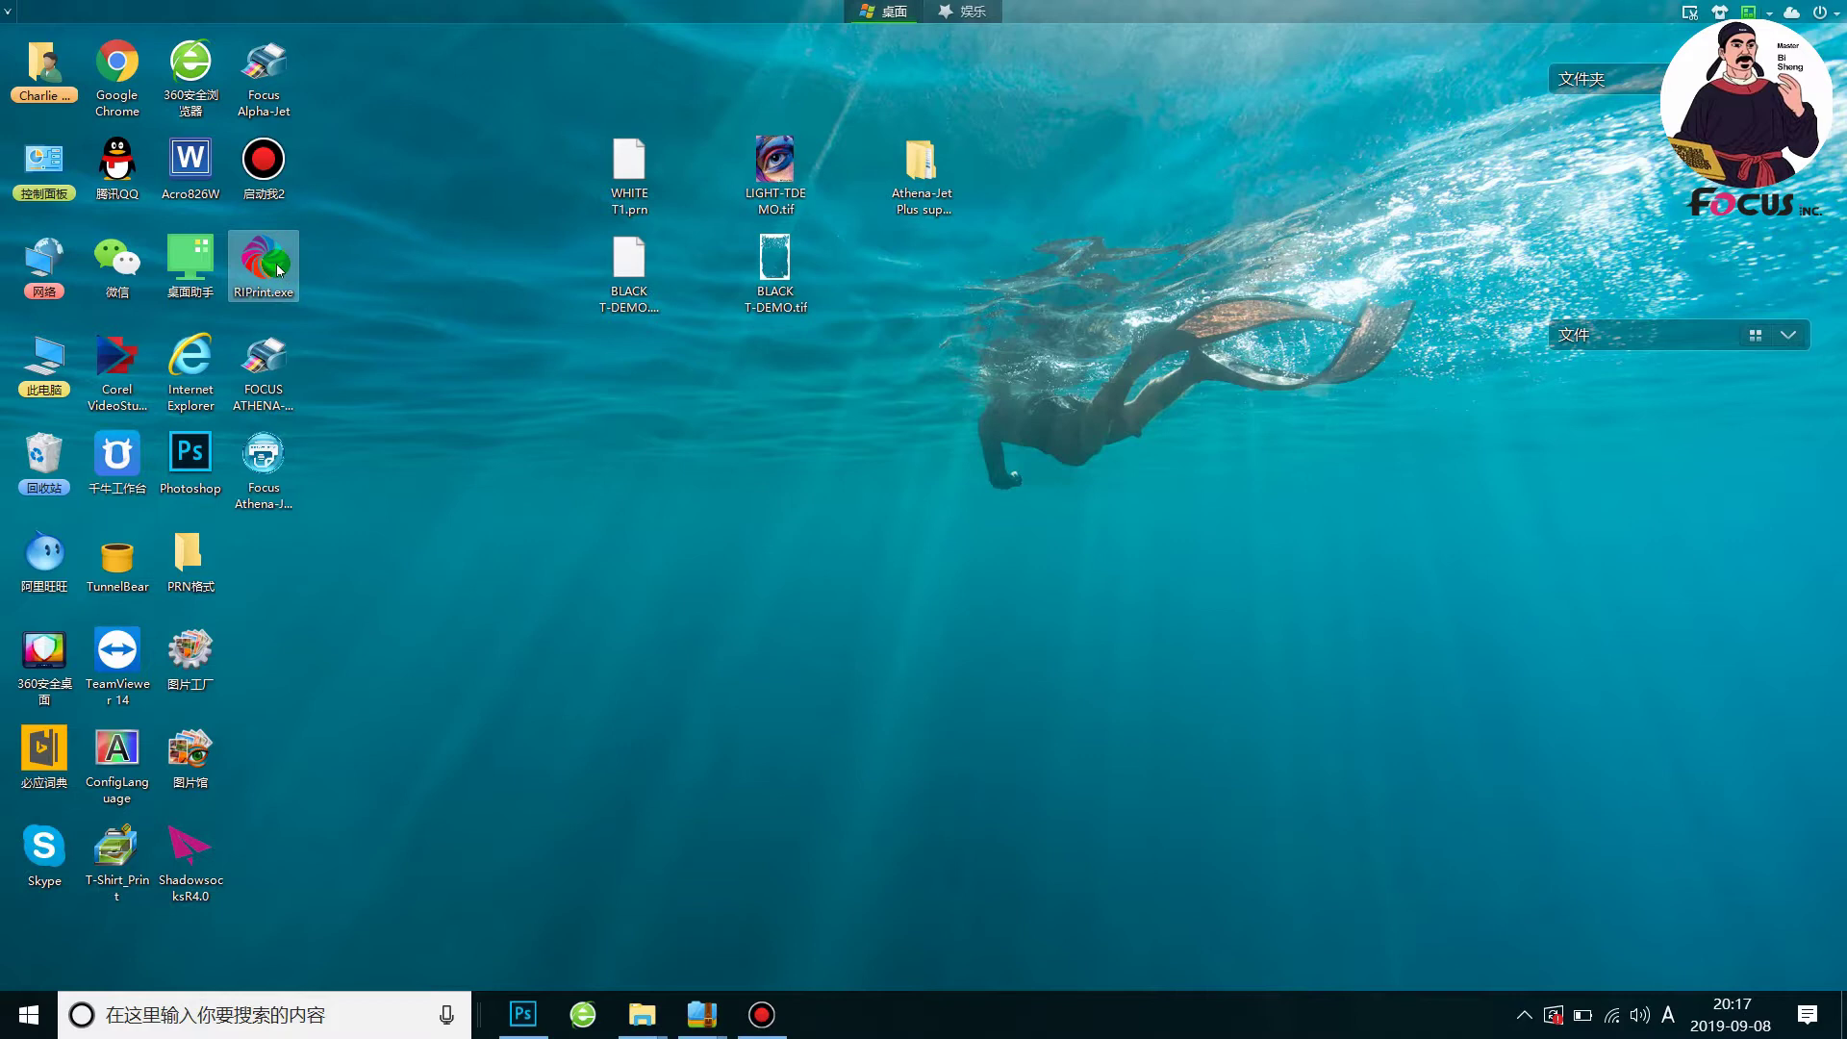
left_click(275, 267)
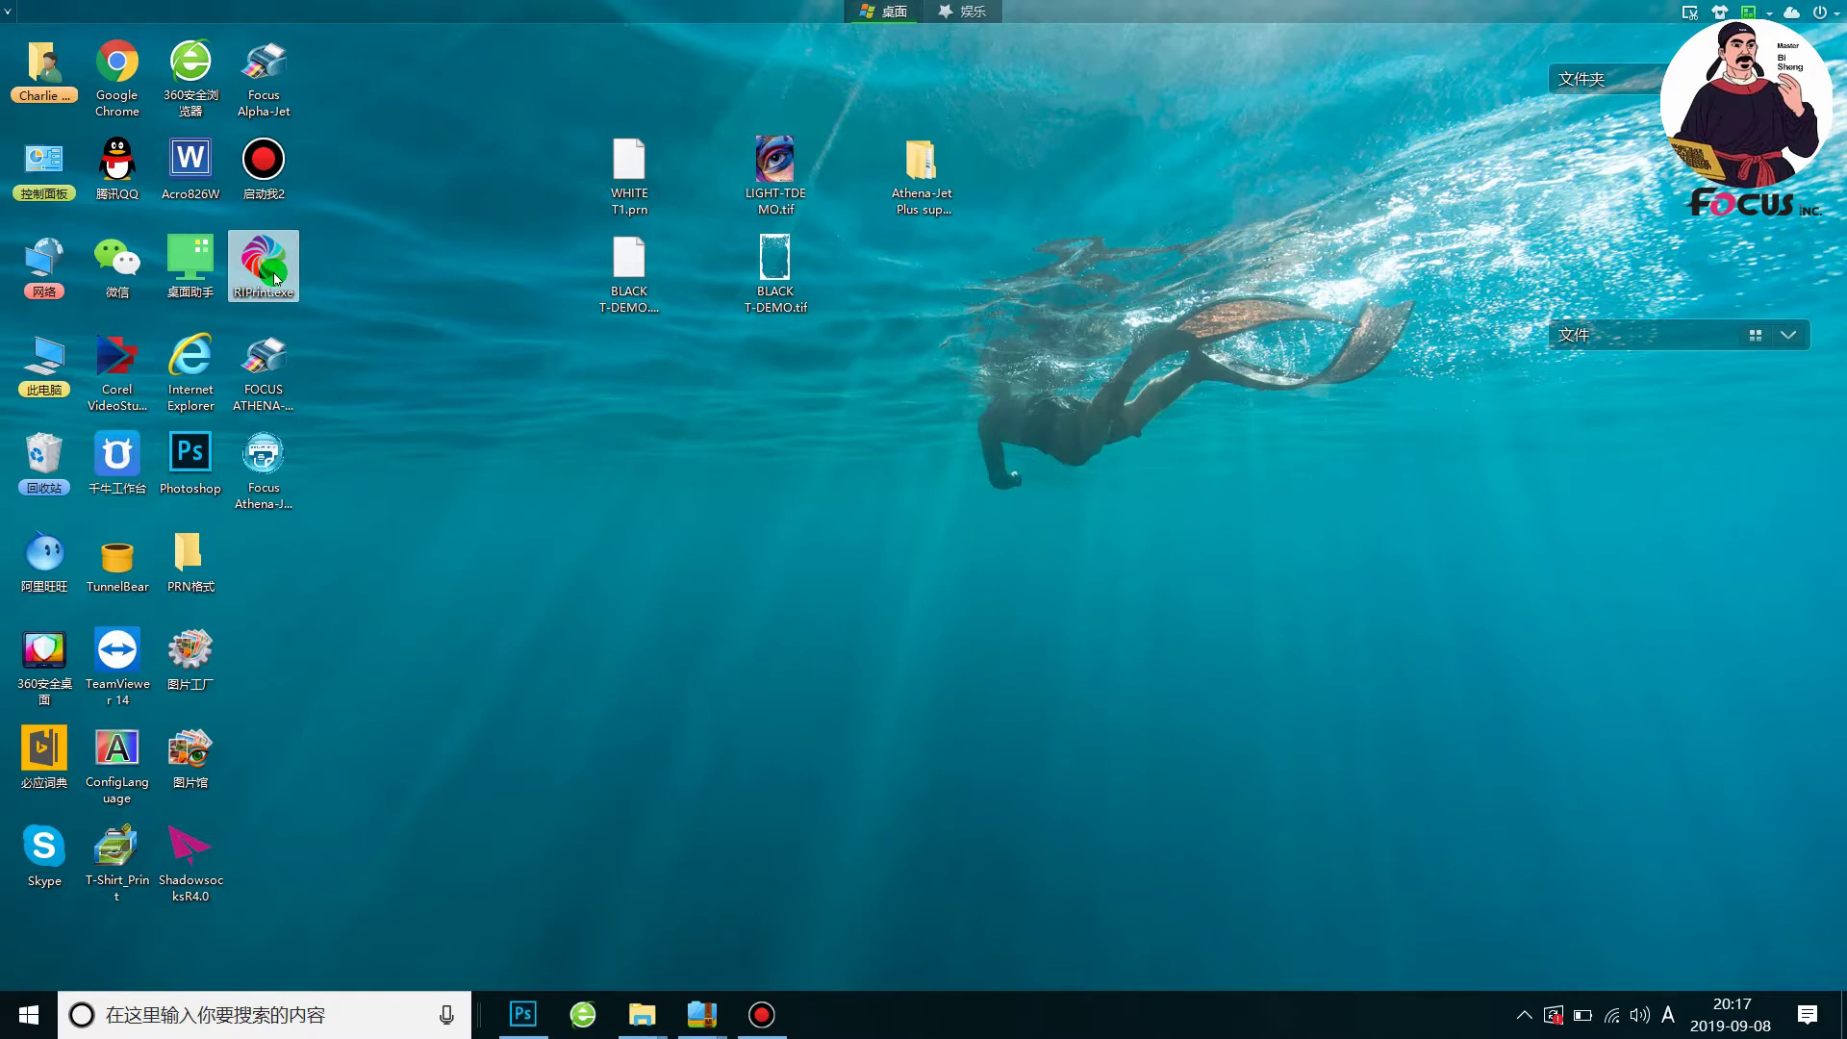
key("Return")
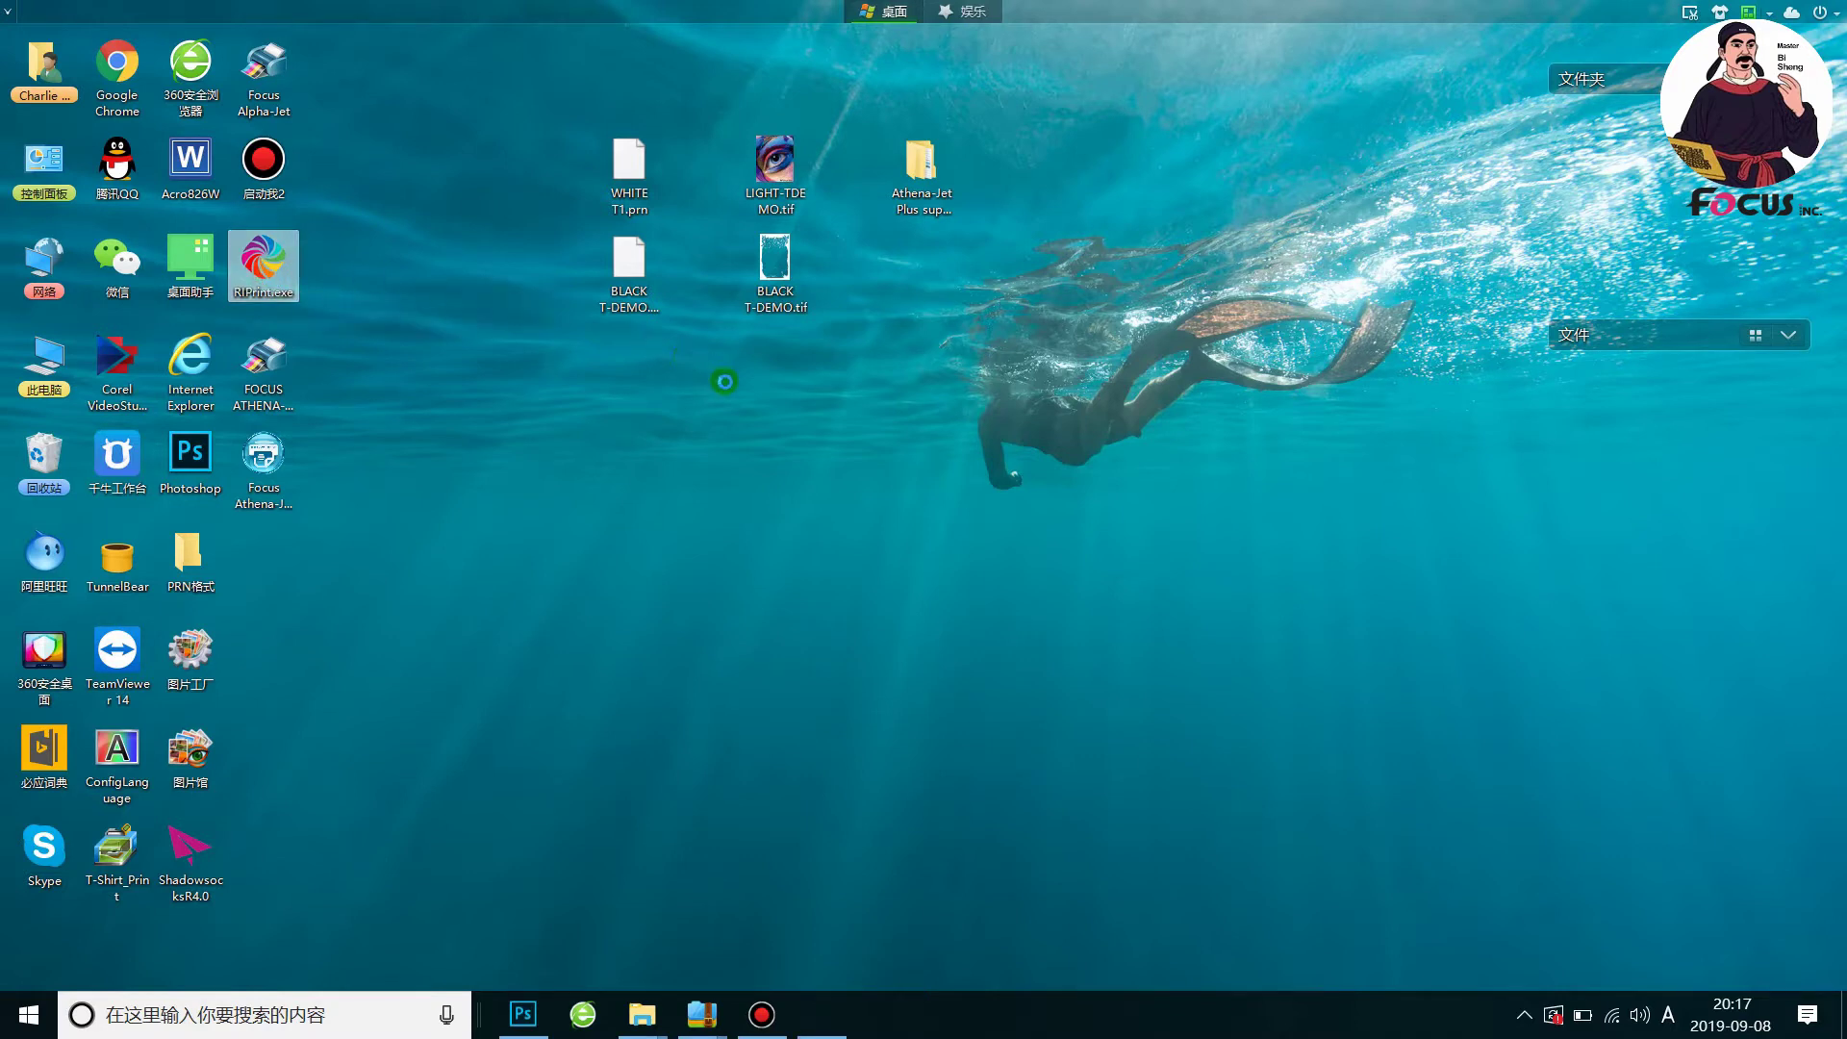
left_click(837, 650)
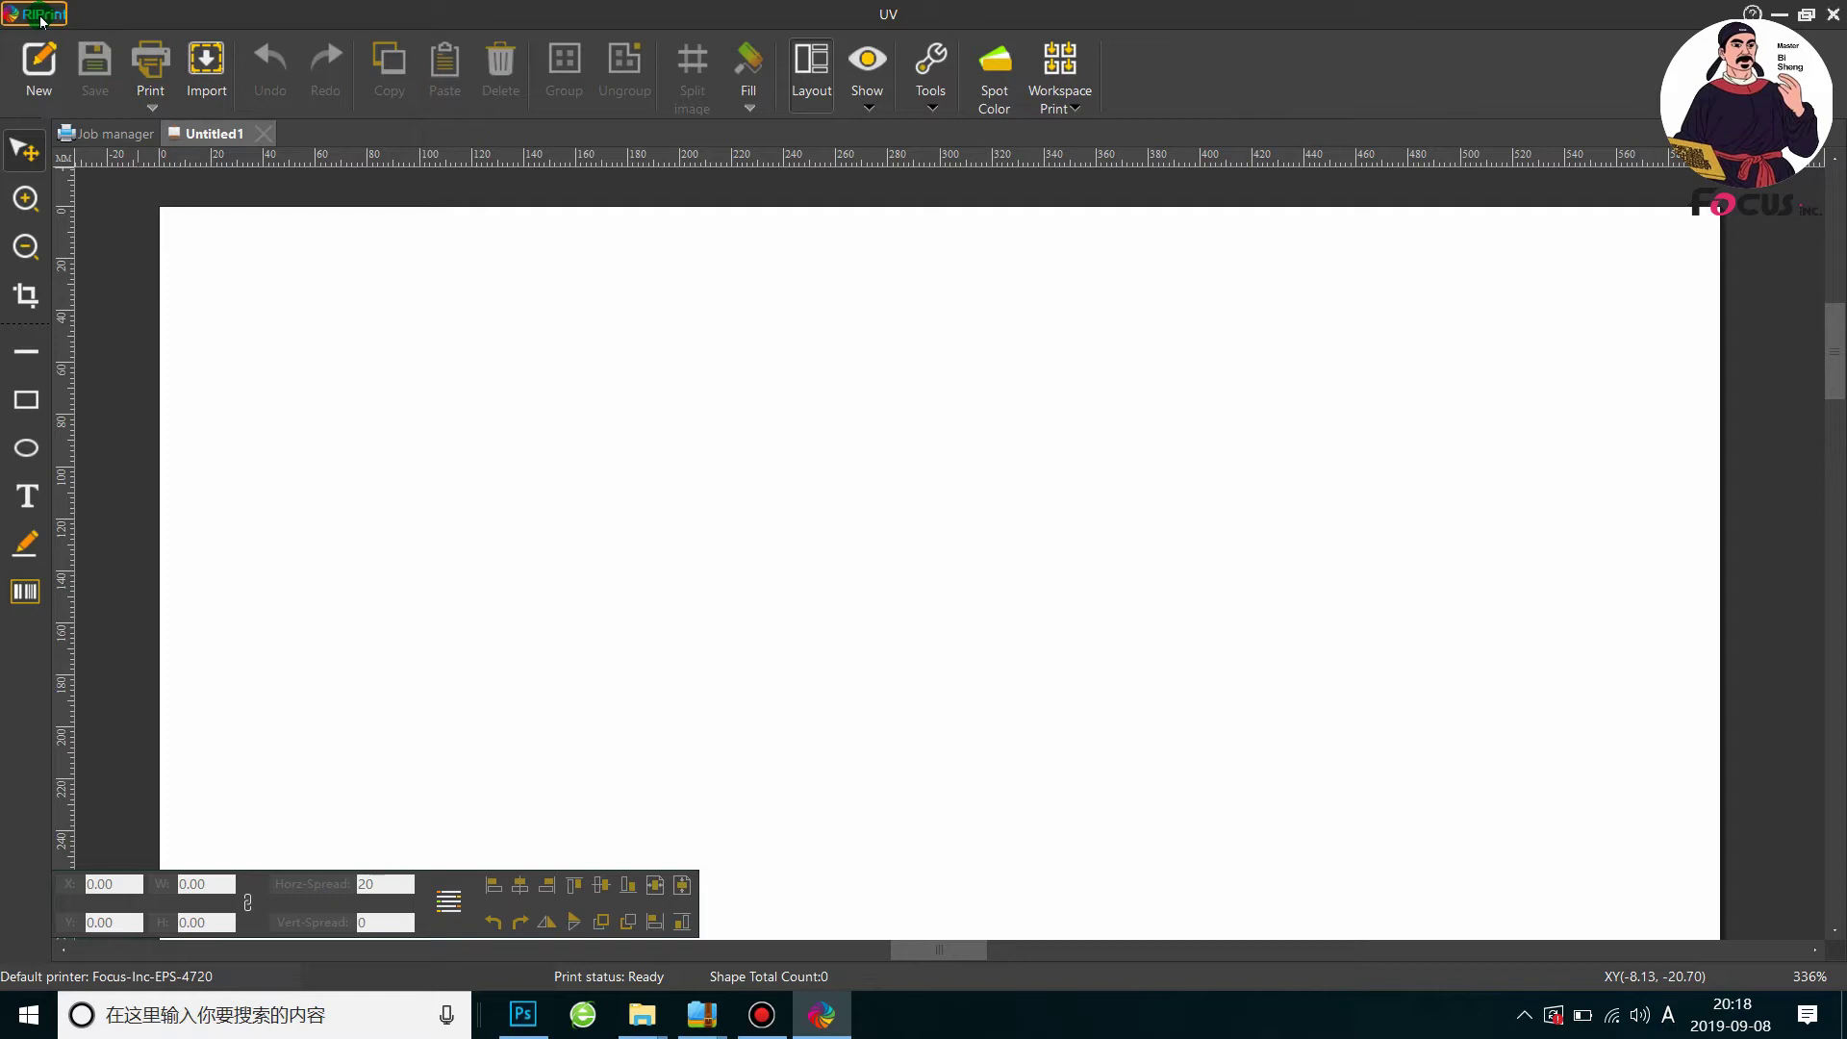
left_click(38, 22)
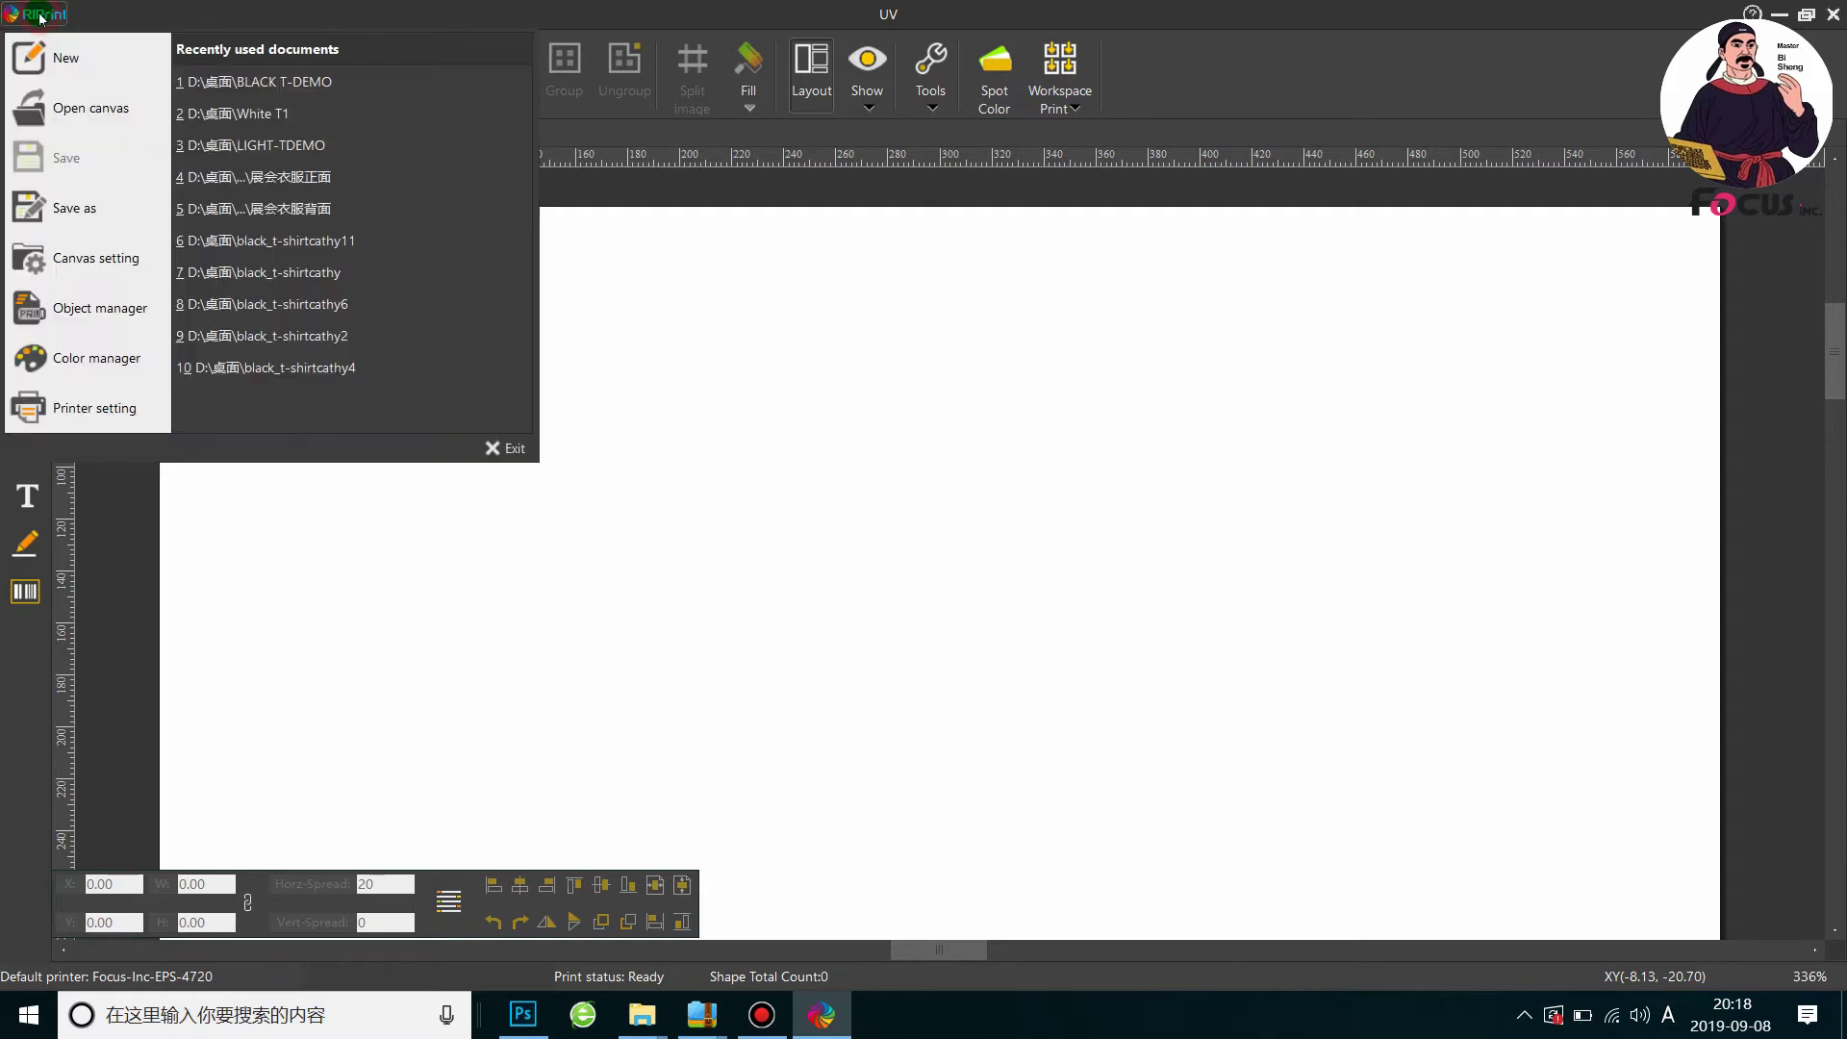
left_click(94, 407)
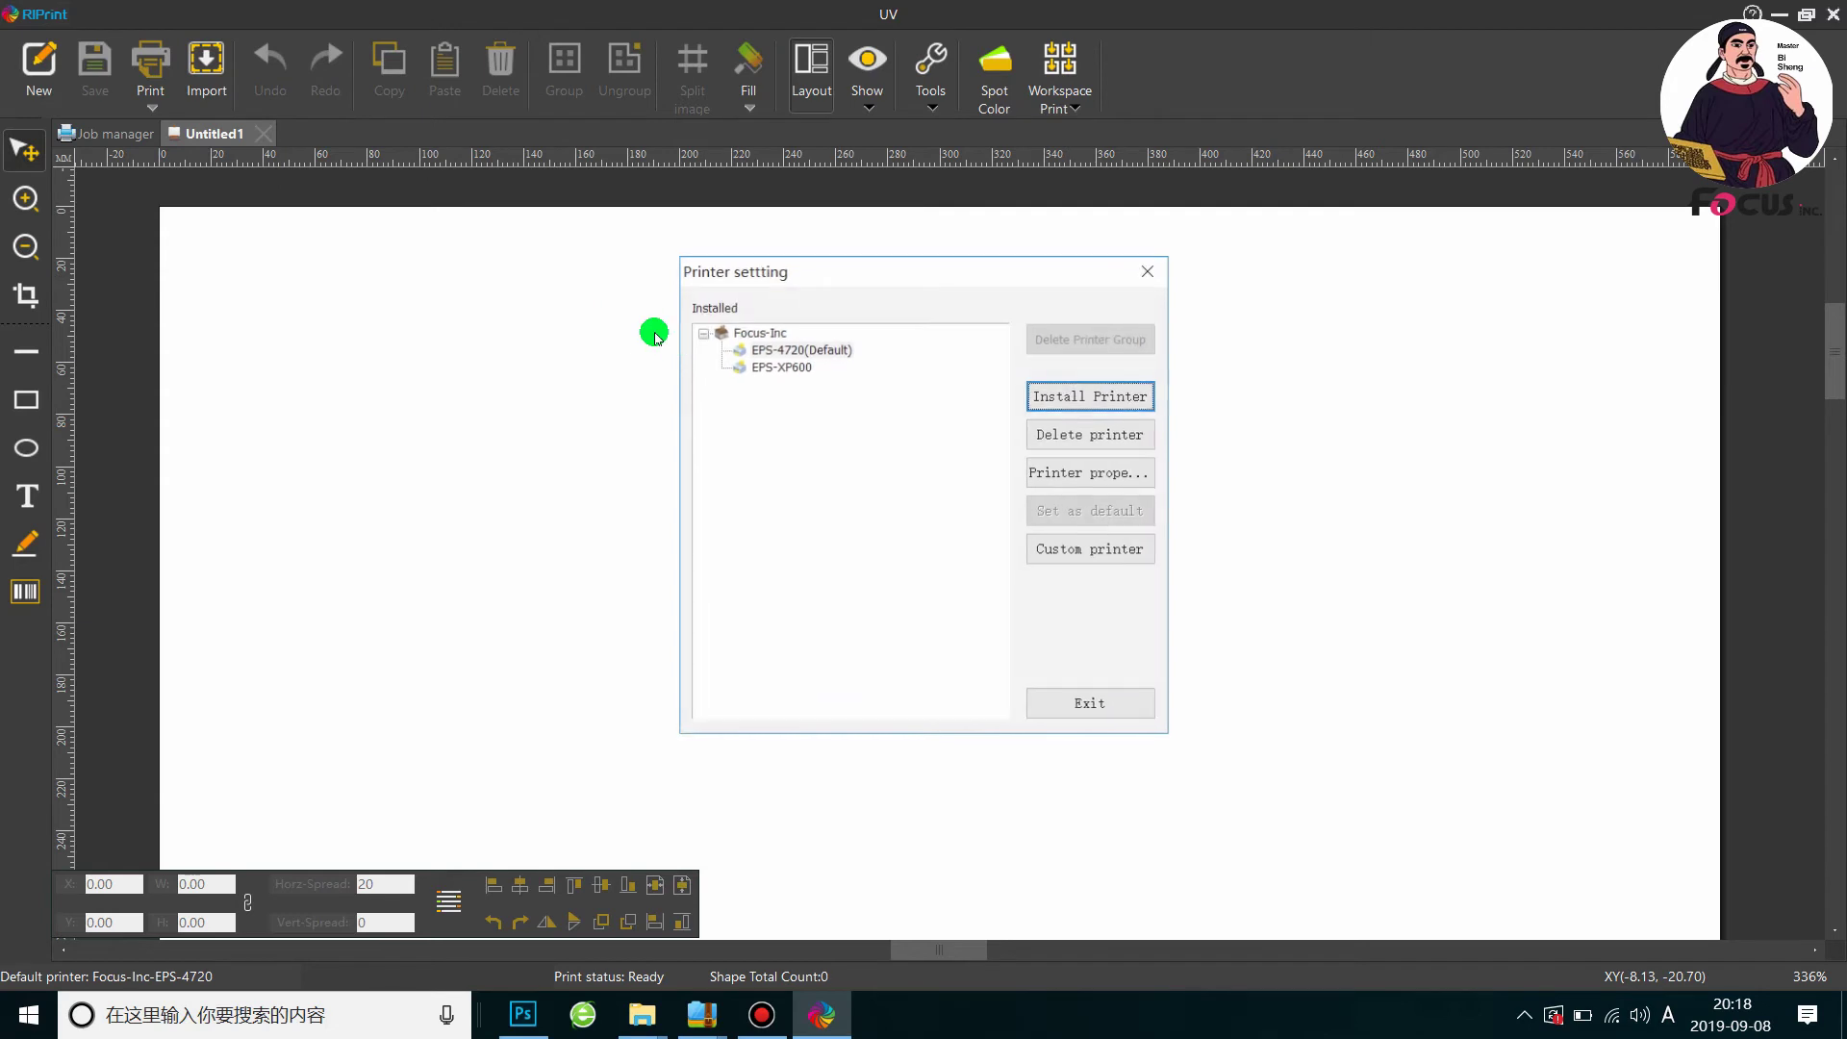
left_click_drag(890, 264, 739, 228)
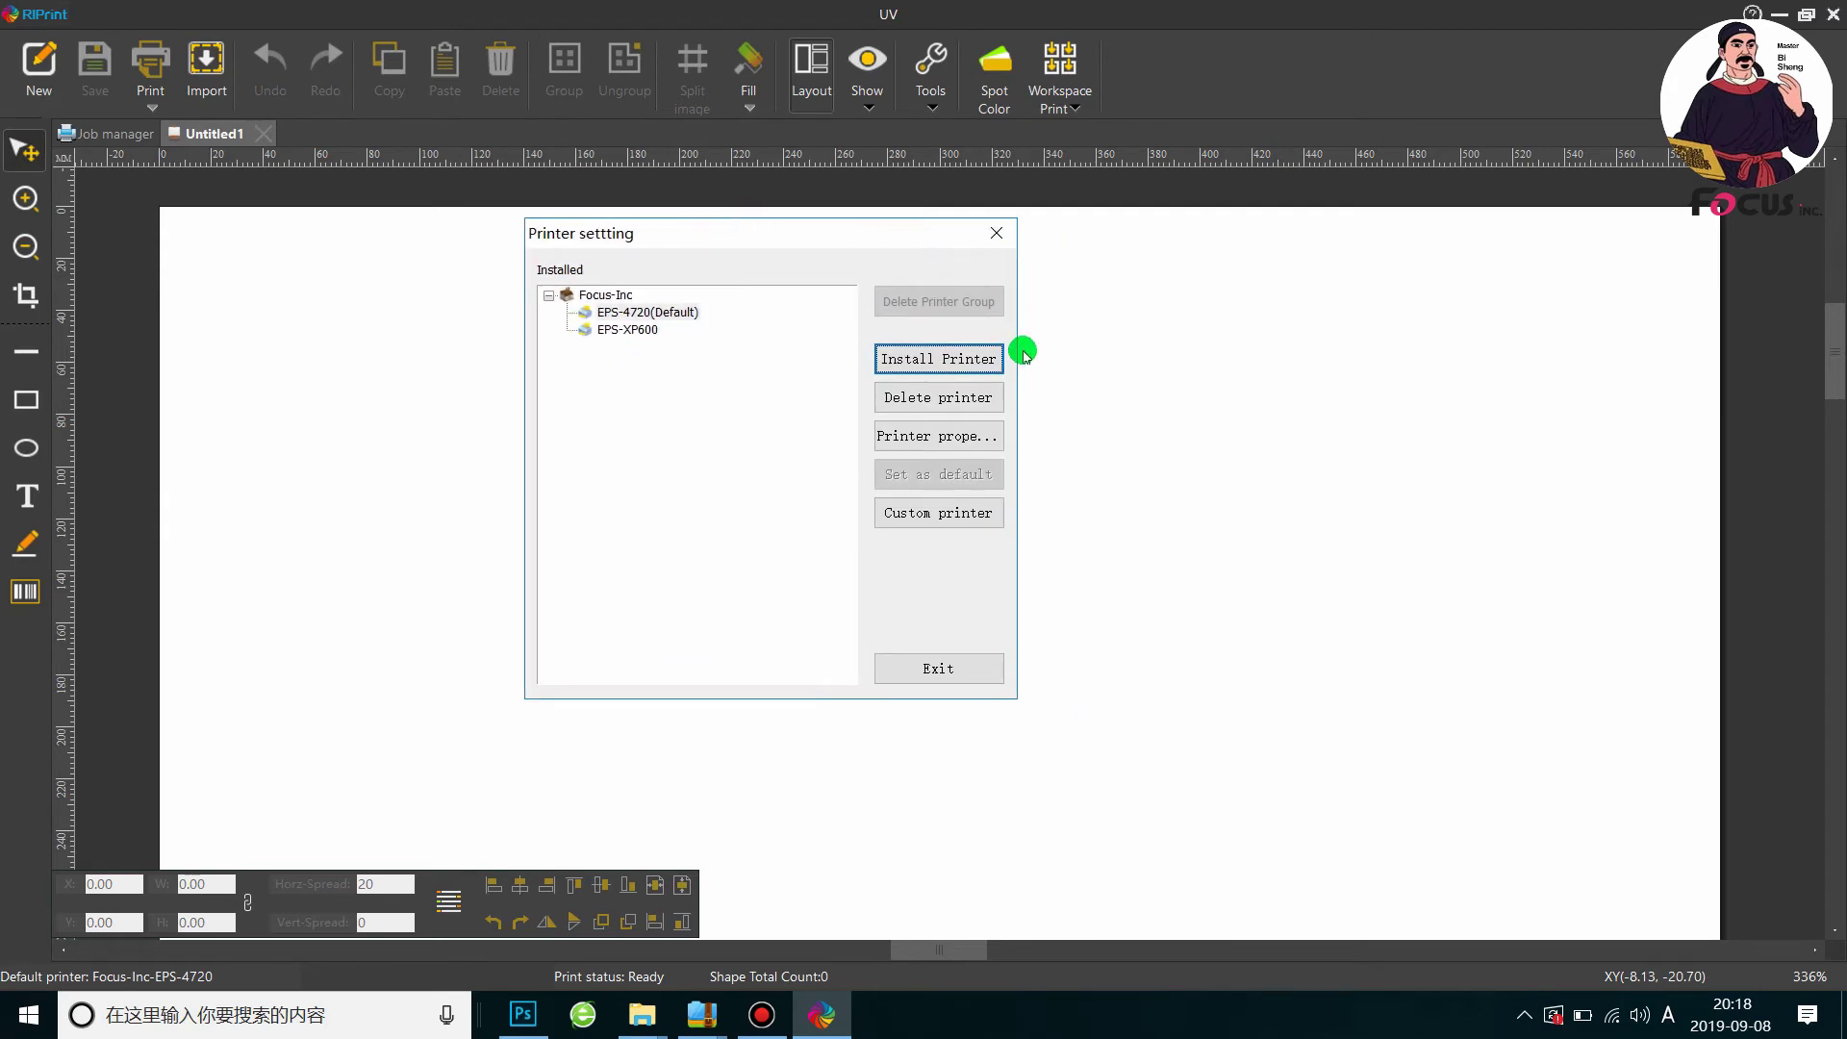
left_click(632, 313)
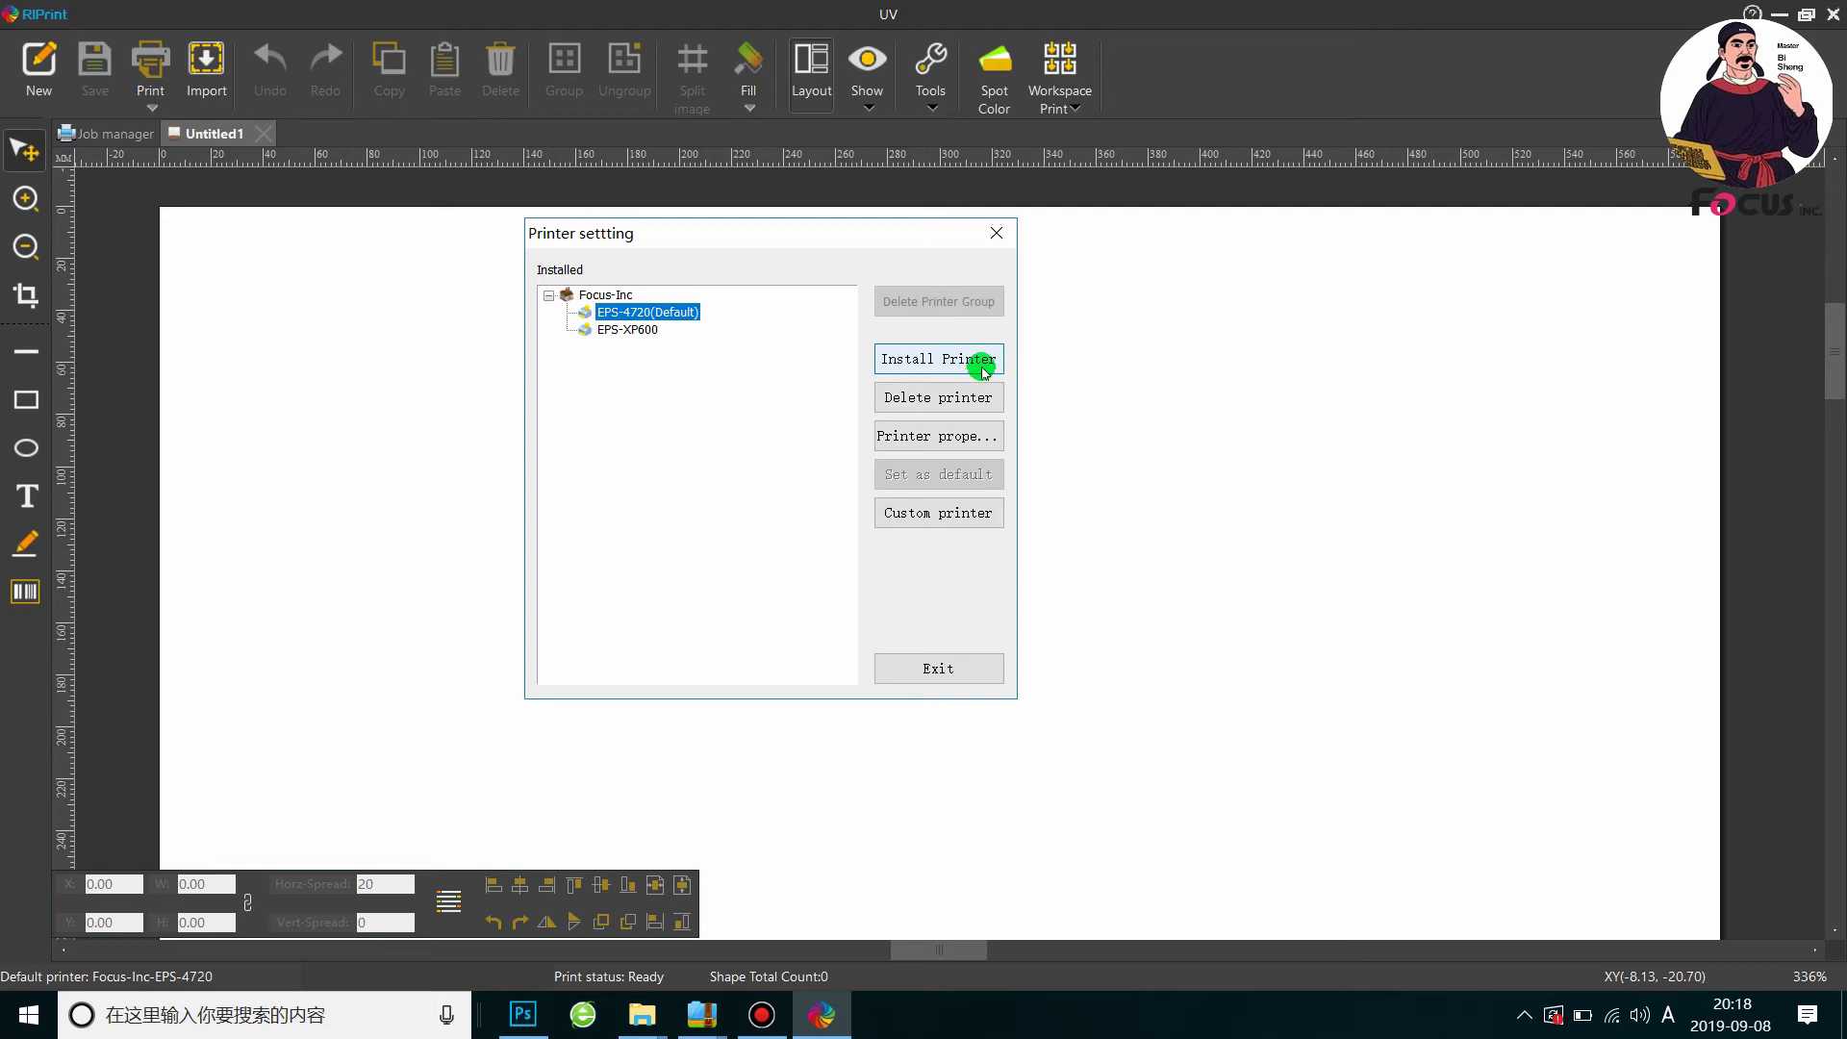
left_click(1002, 235)
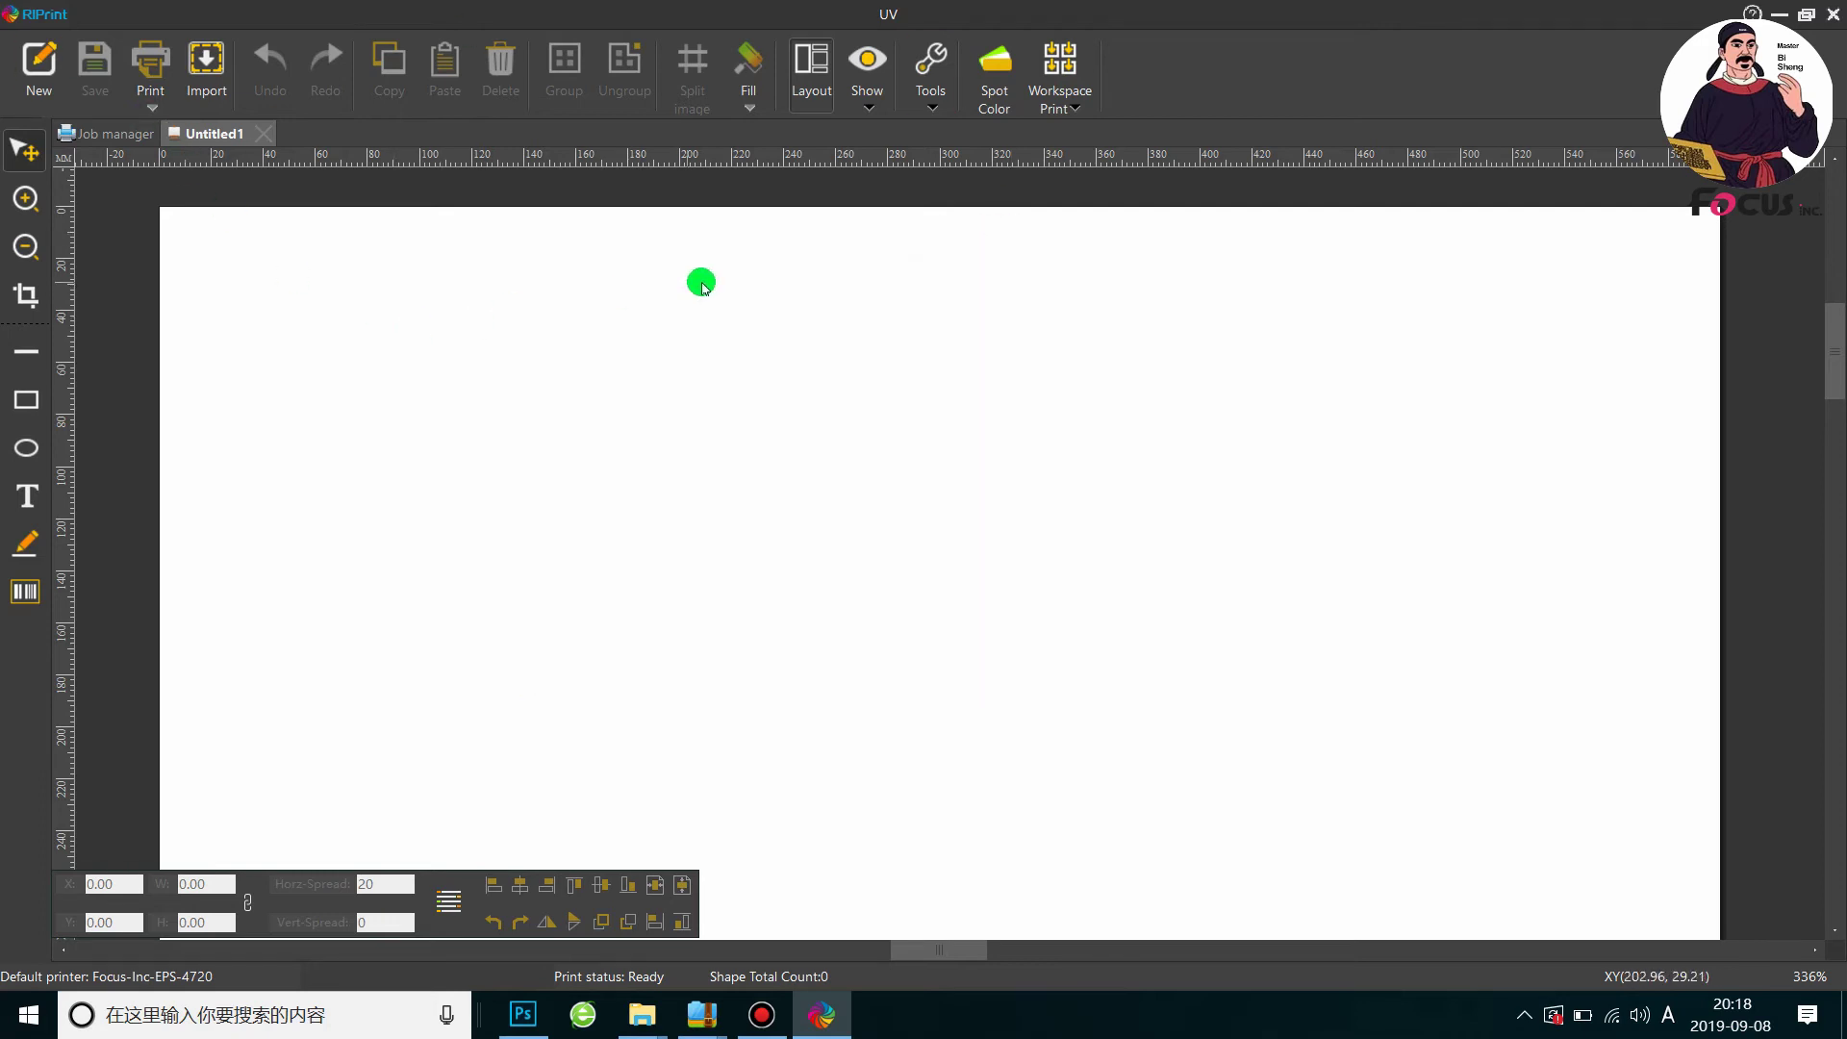
scroll(863, 450, "down", 1)
scroll(863, 450, "up", 1)
scroll(865, 451, "up", 1)
scroll(583, 220, "down", 1)
Close the RIPrint window to return to the desktop
left_click(1833, 14)
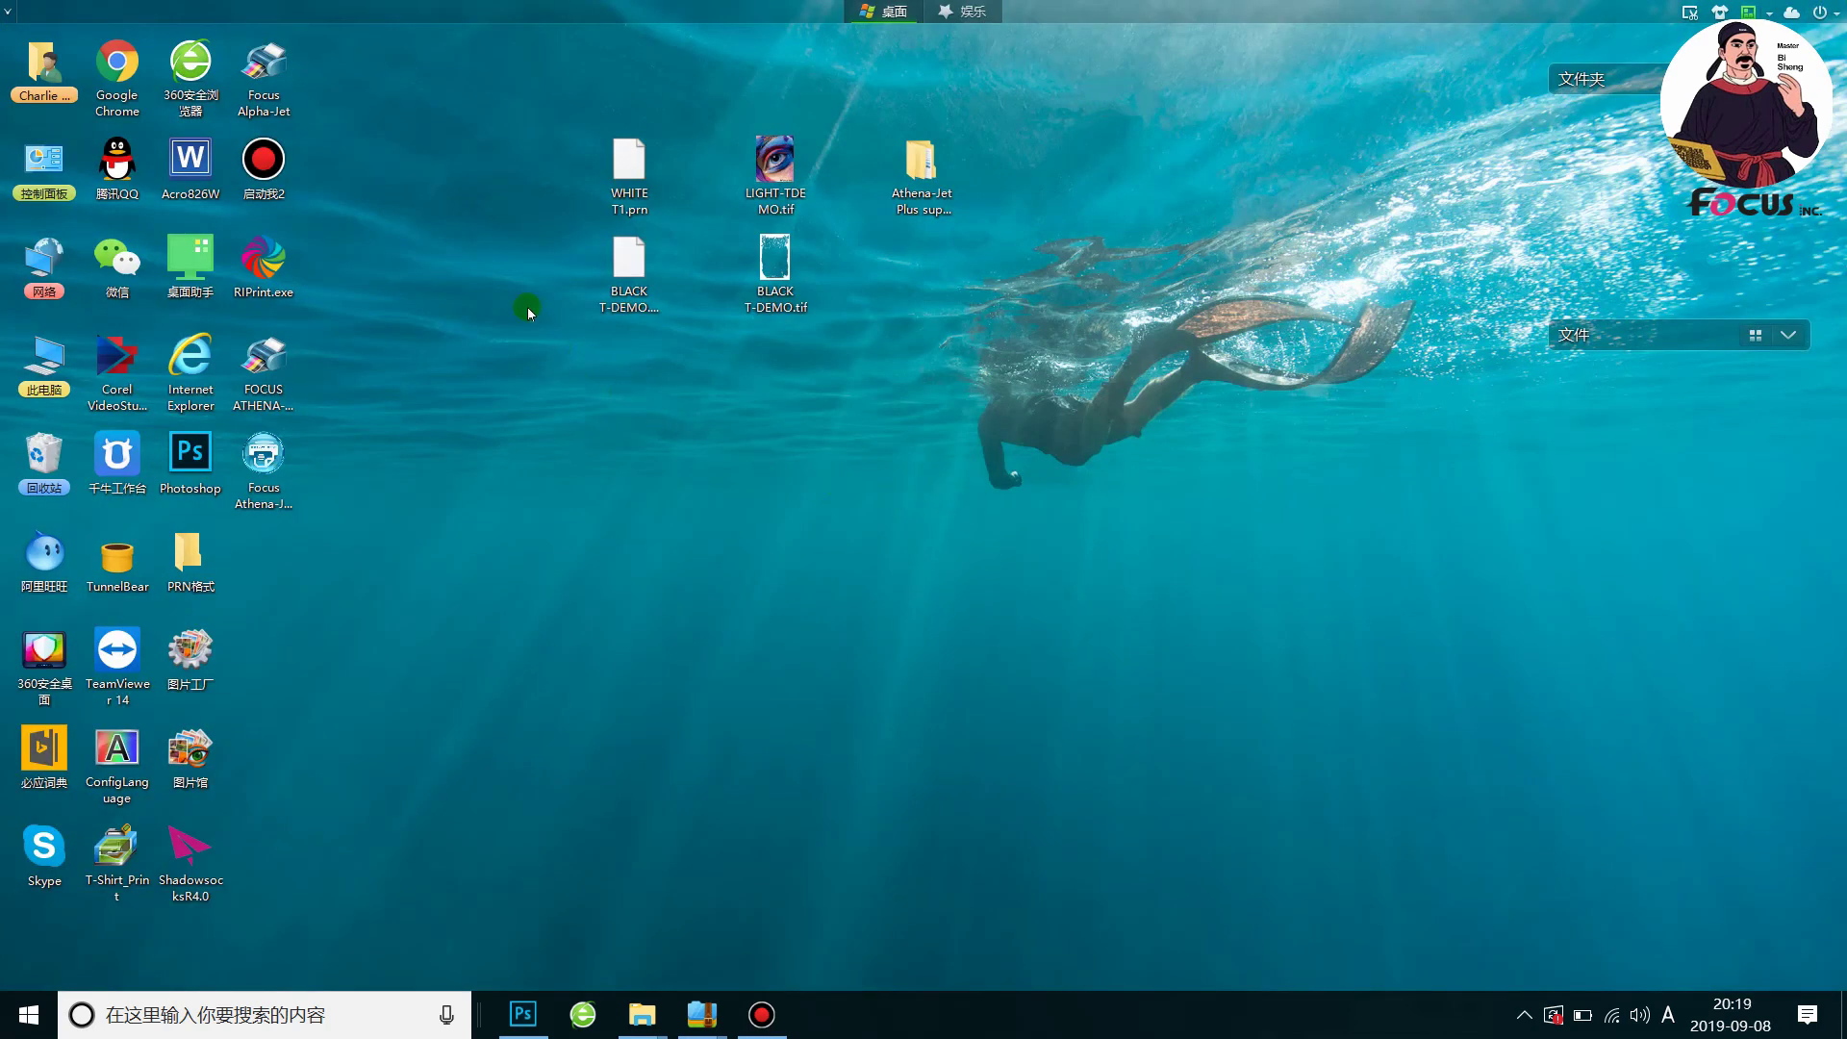